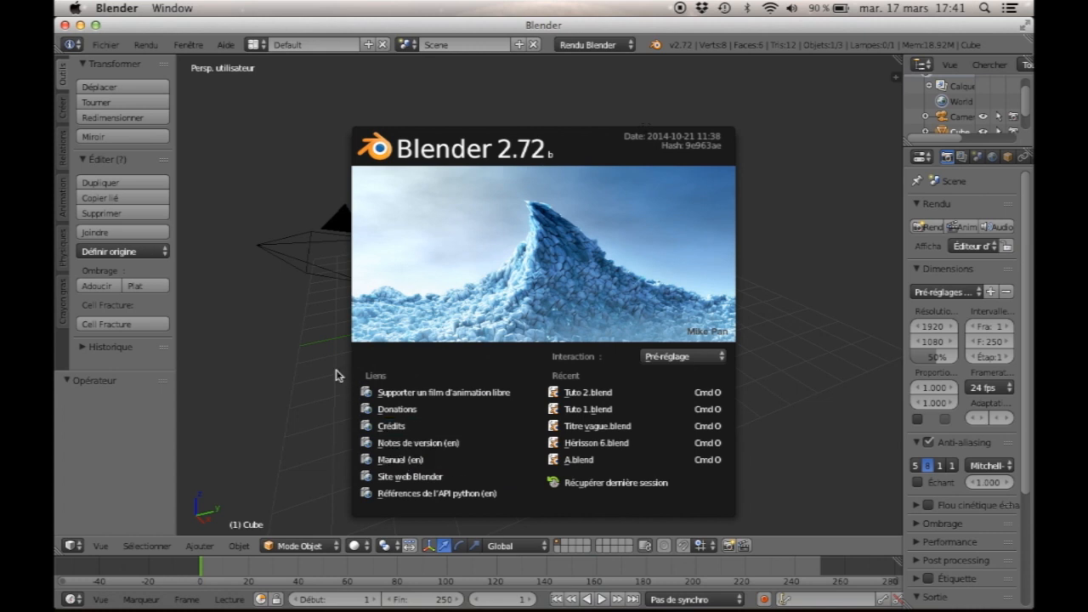
- Dismiss the splash screen, switch to the front view and delete the default cube
left_click(310, 359)
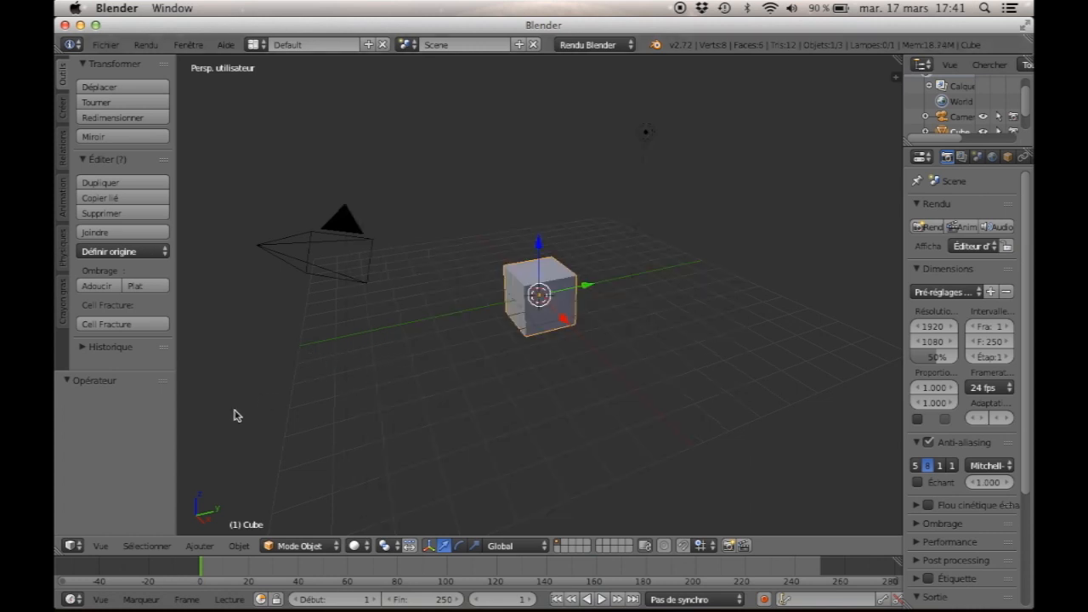
left_click(100, 545)
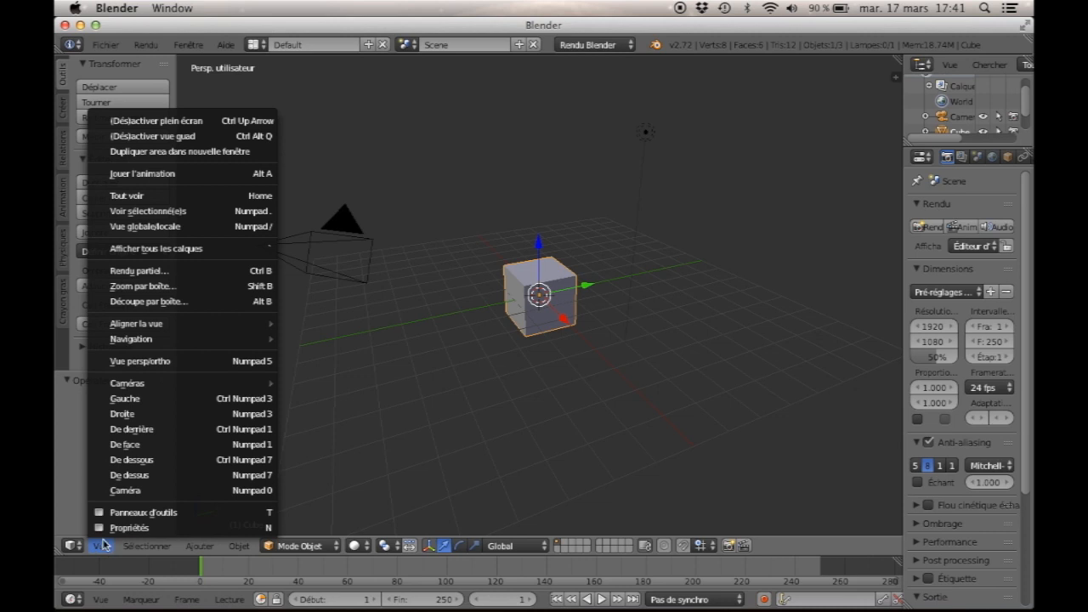
left_click(164, 445)
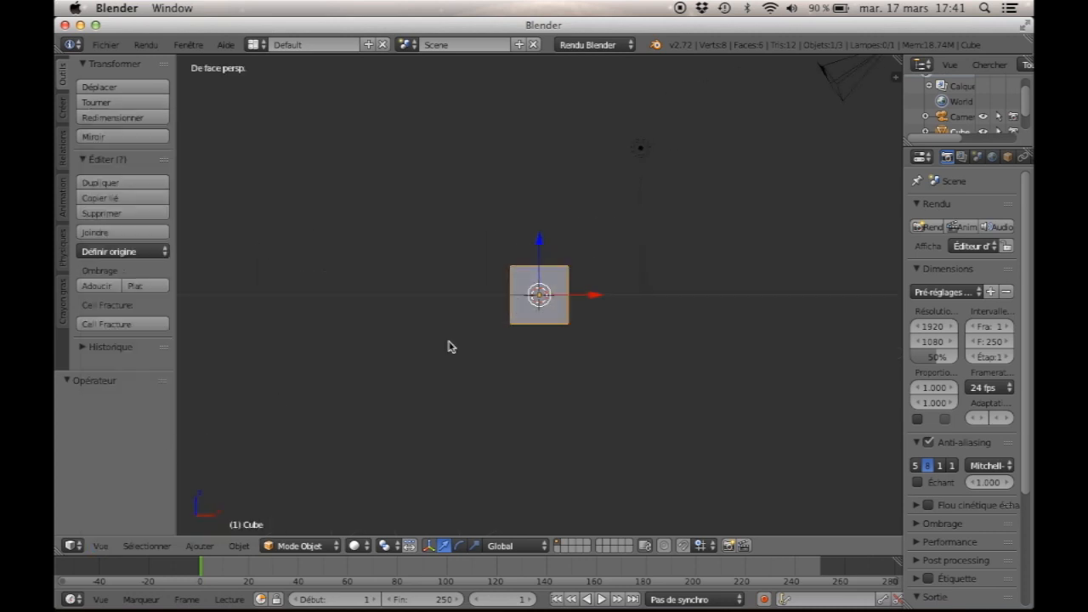
key("x")
left_click(491, 268)
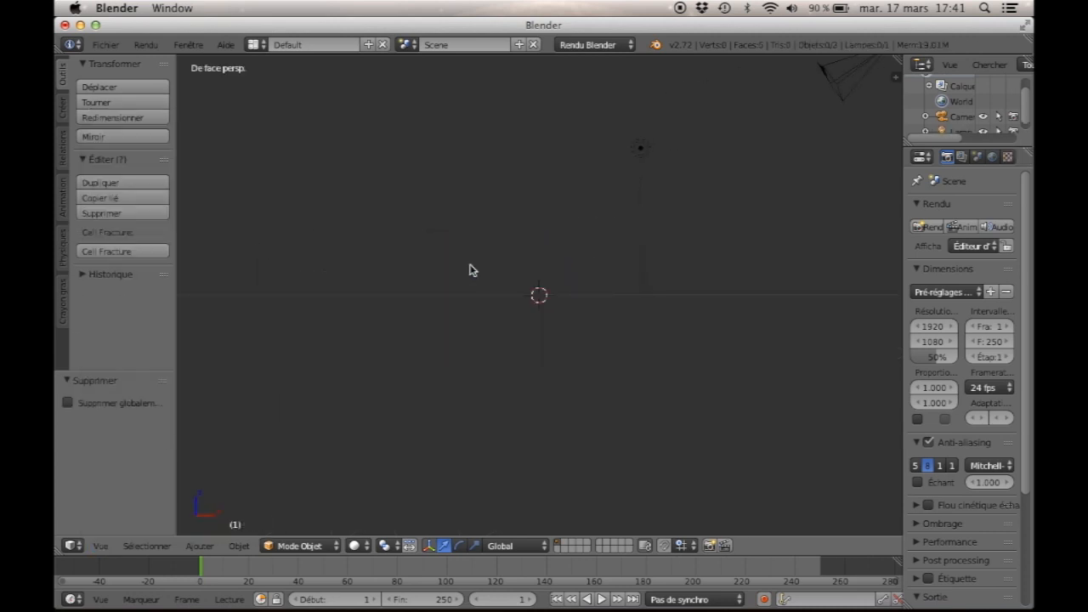
- Add a text object at the origin and align it to the view
key("shift+a")
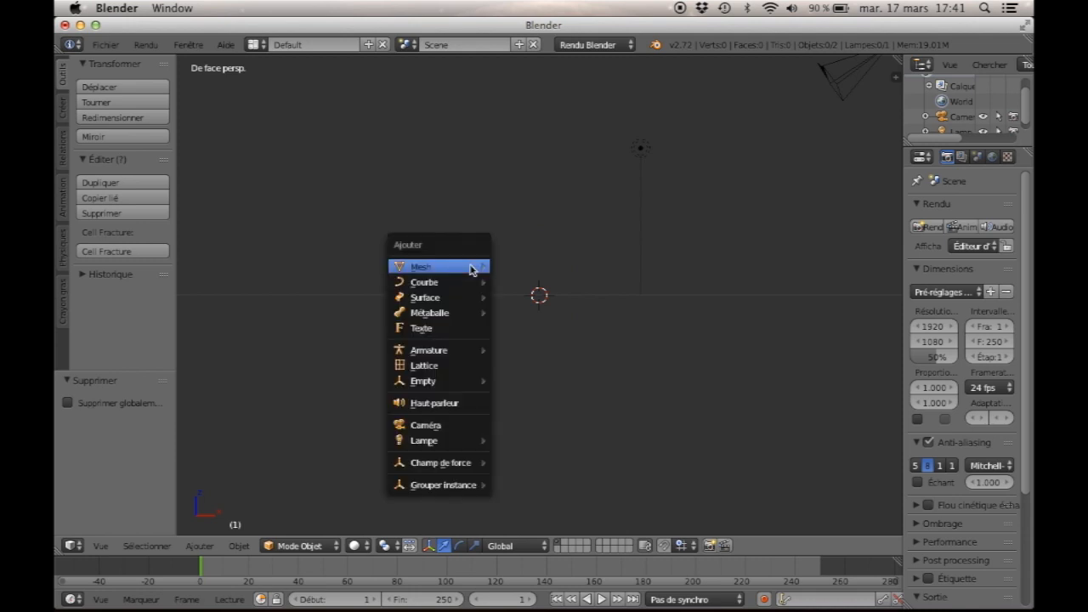
left_click(469, 331)
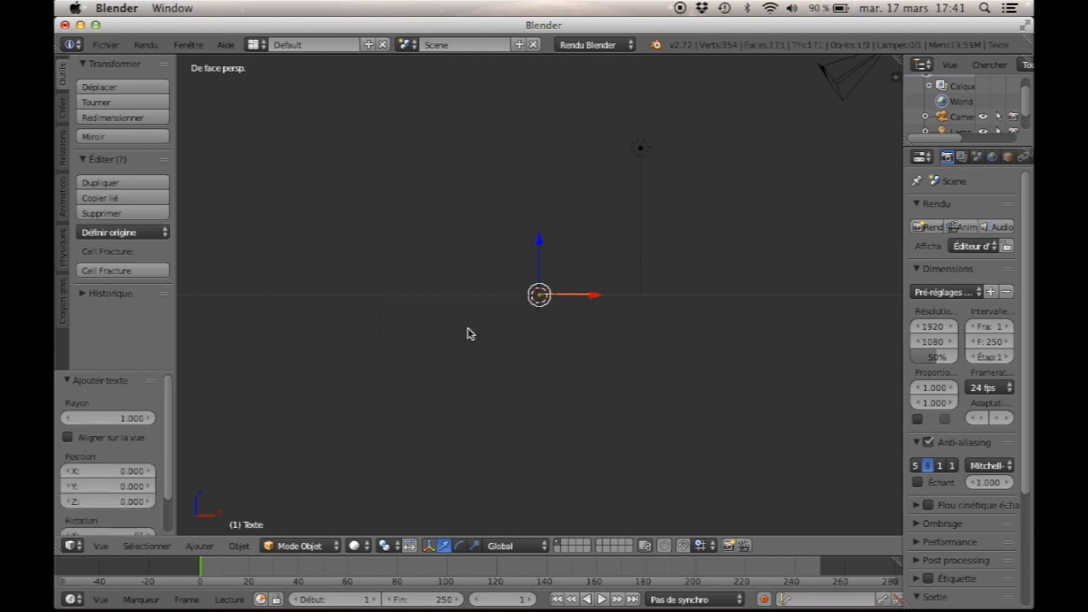
left_click(68, 437)
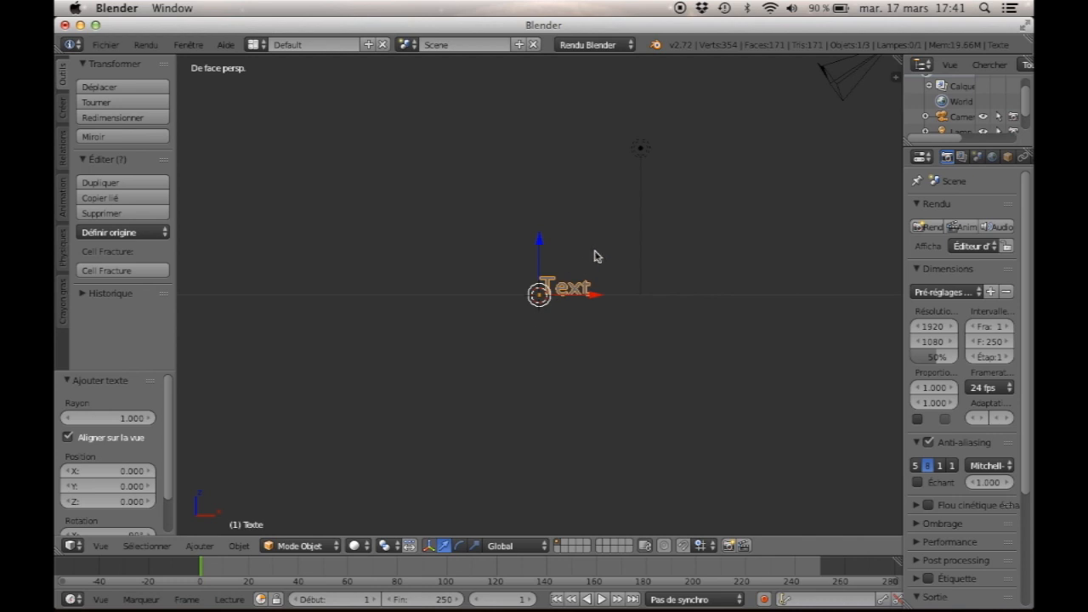
- Scale the text up by about 4.6 and shift it in the negative X direction to centre it on the origin
key("s")
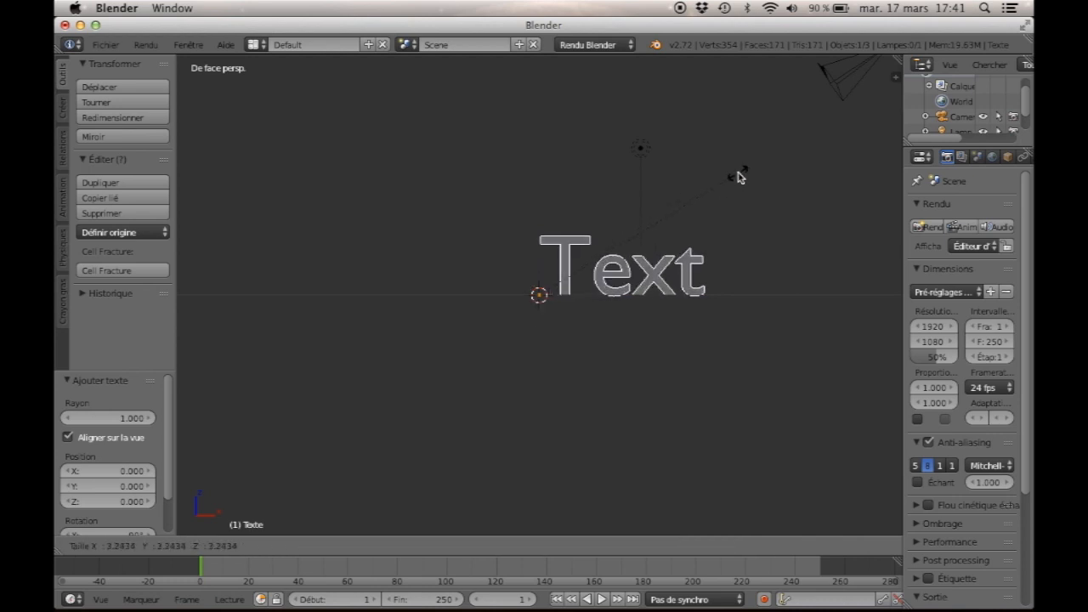
left_click(831, 135)
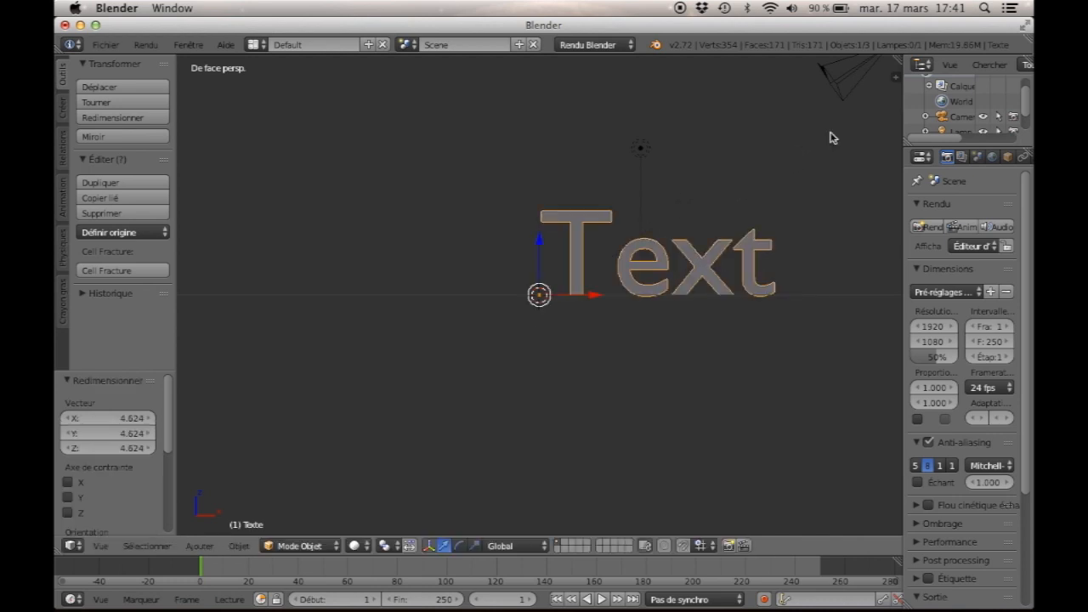
left_click_drag(587, 298, 476, 296)
- Replace the text's content with the letter "E" and move it about 2.94 along X to recentre it
key("Tab")
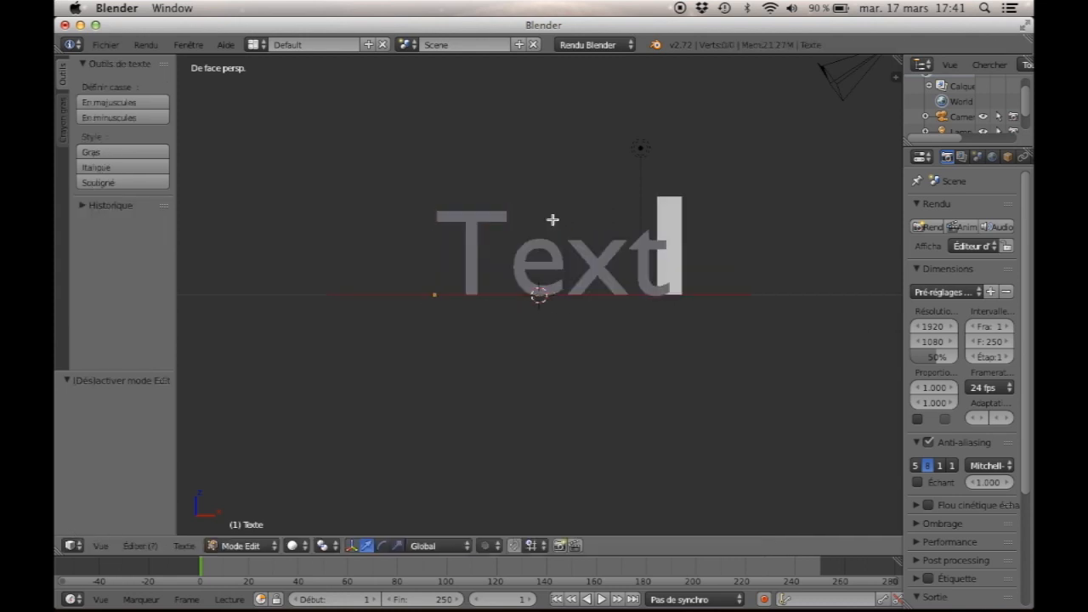
key("BackSpace")
key("BackSpace")
key("BackSpace")
key("BackSpace")
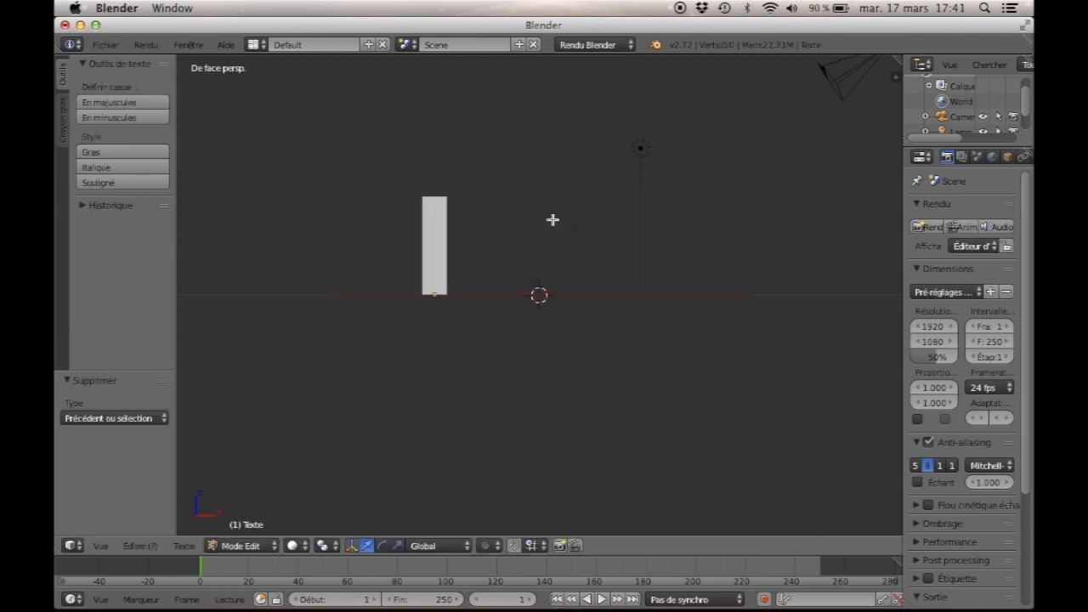
type("E")
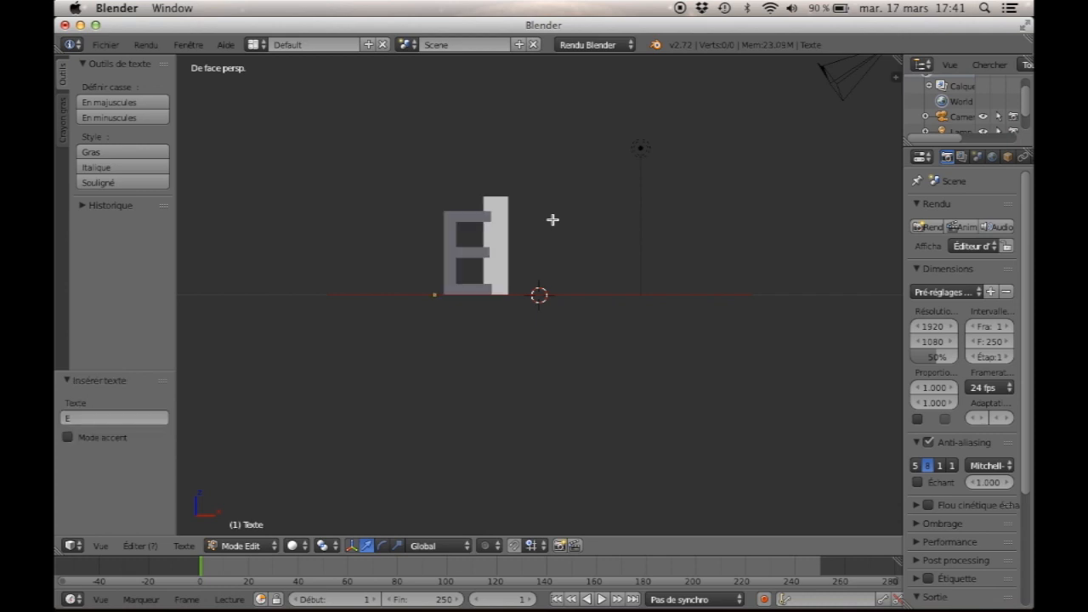
key("Tab")
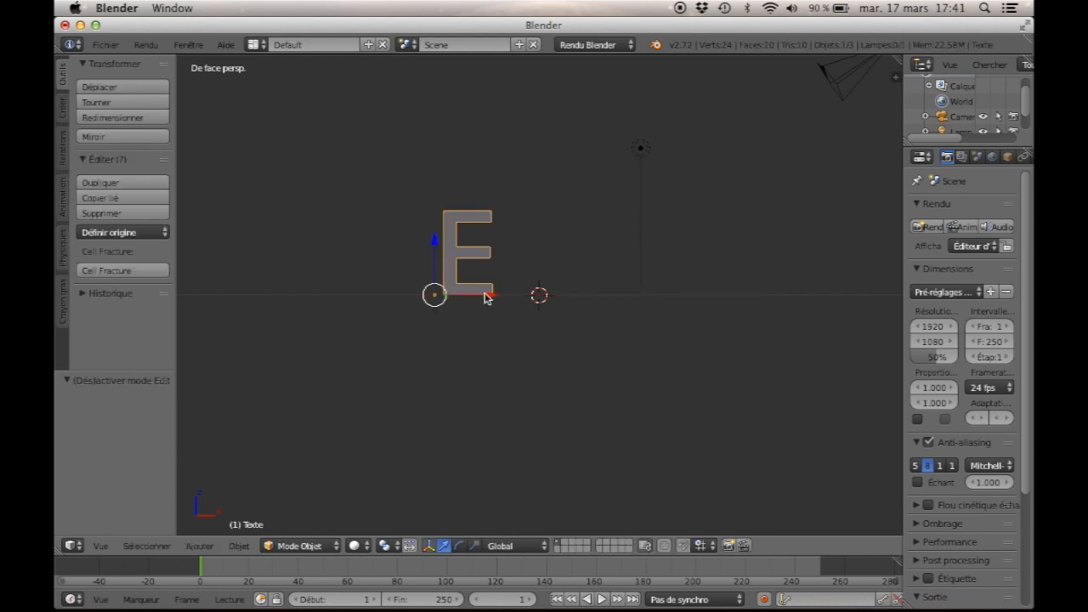
left_click_drag(487, 297, 566, 297)
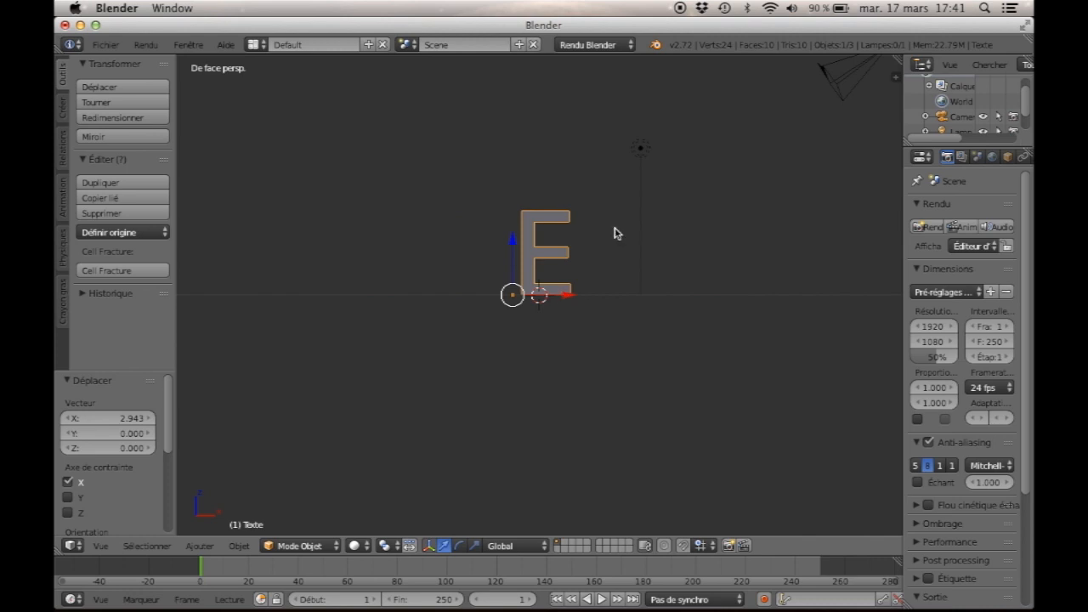
- Widen the properties area and set the text's extrusion to 0.06
middle_click_drag(616, 233, 596, 281)
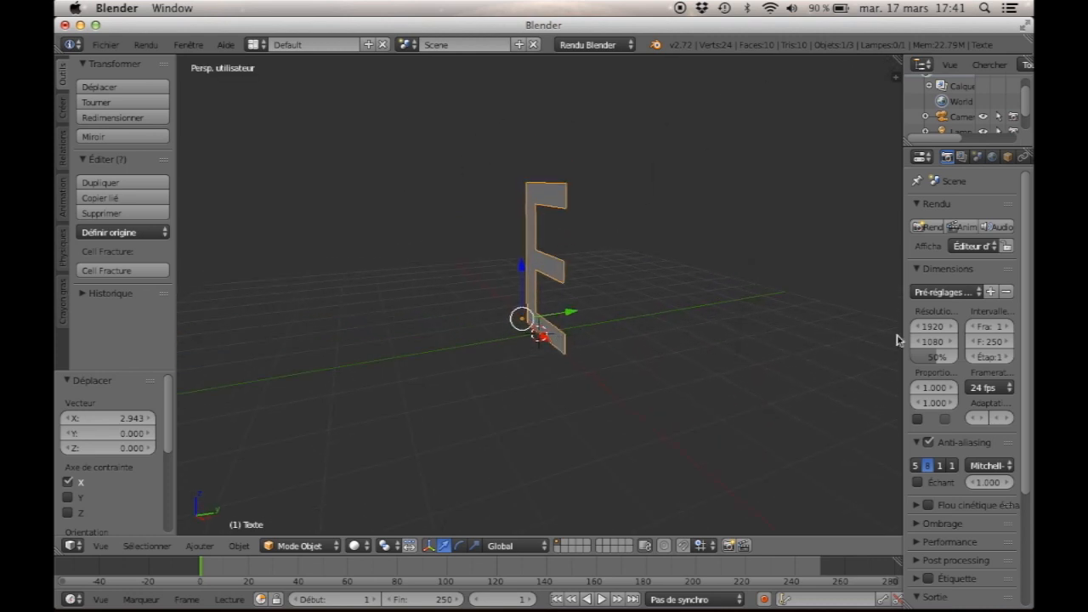
left_click_drag(904, 208, 833, 215)
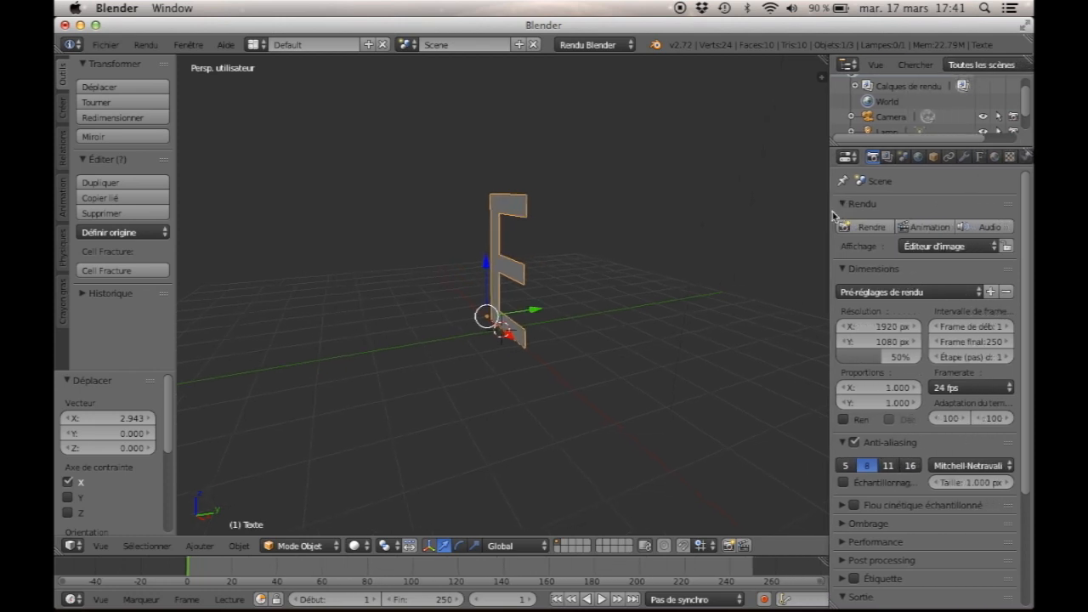
left_click(980, 157)
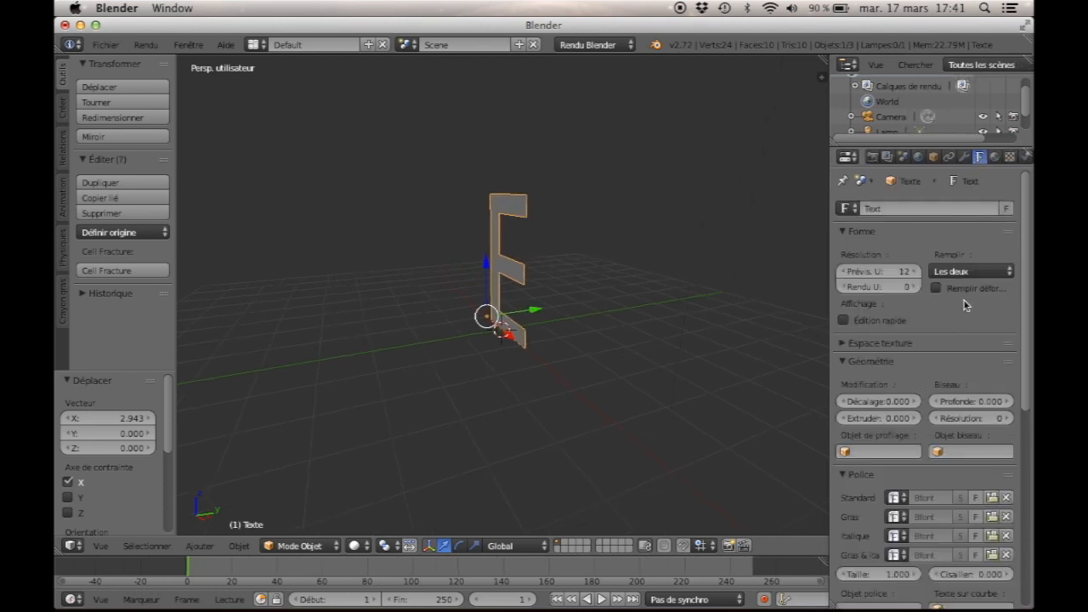
left_click(884, 418)
type("0.06")
key("Return")
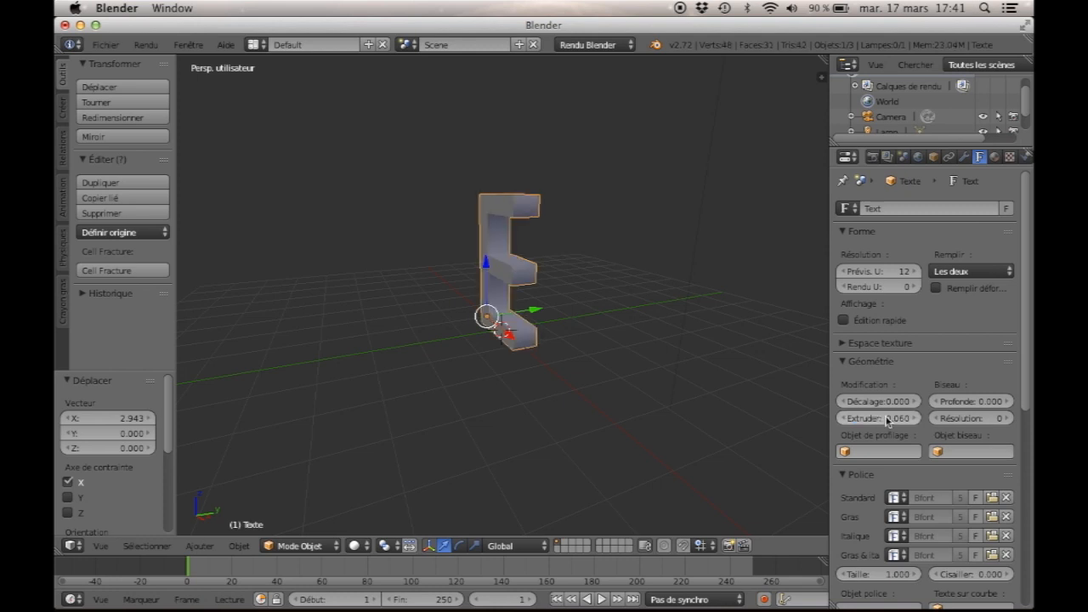
- Give the letter a bevel with a depth of 0.007 and a resolution of 2
left_click(1008, 401)
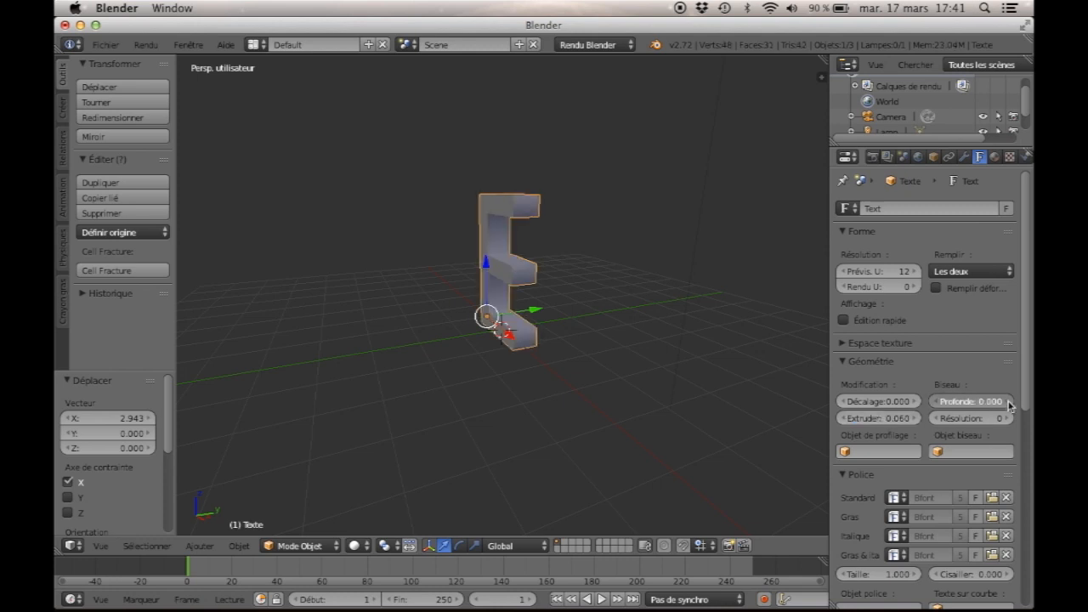
left_click(1007, 401)
left_click(1007, 402)
left_click(1007, 401)
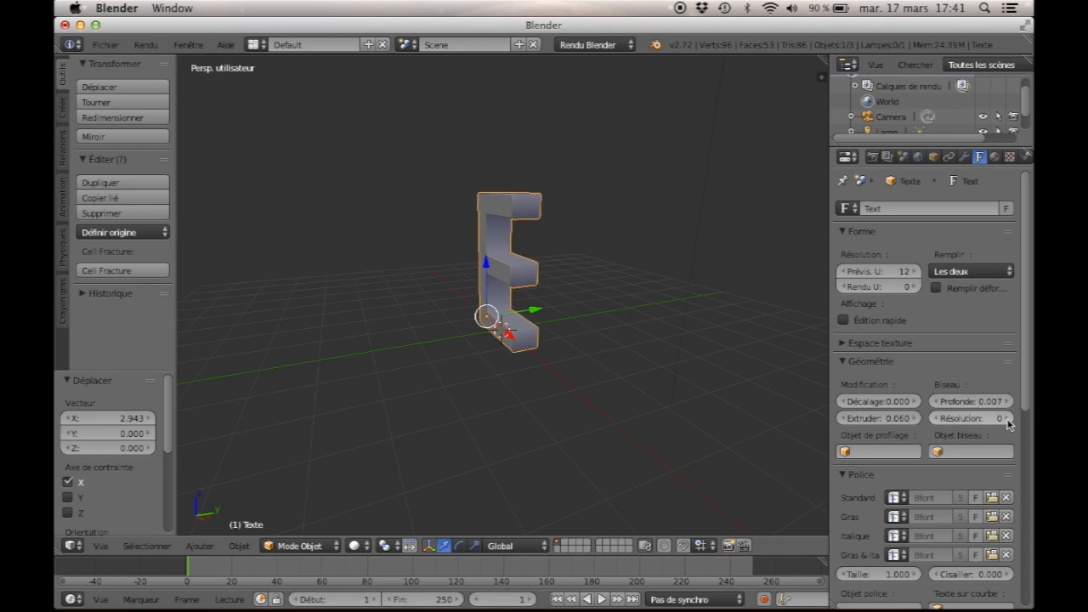
left_click(1008, 419)
left_click(1008, 418)
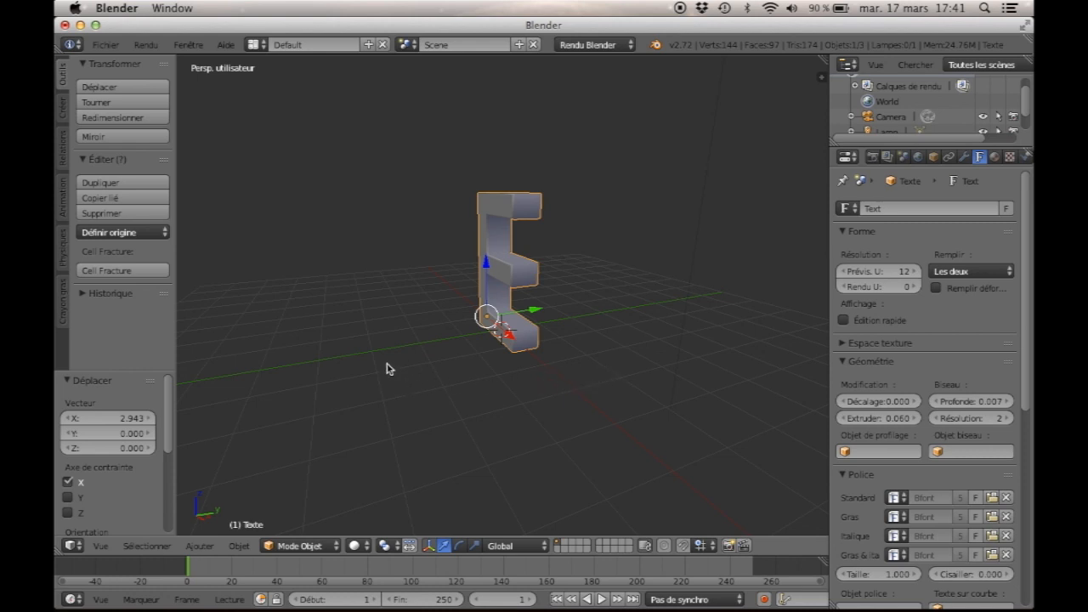
- Return to the front view and convert the letter E from text to a mesh
left_click(102, 547)
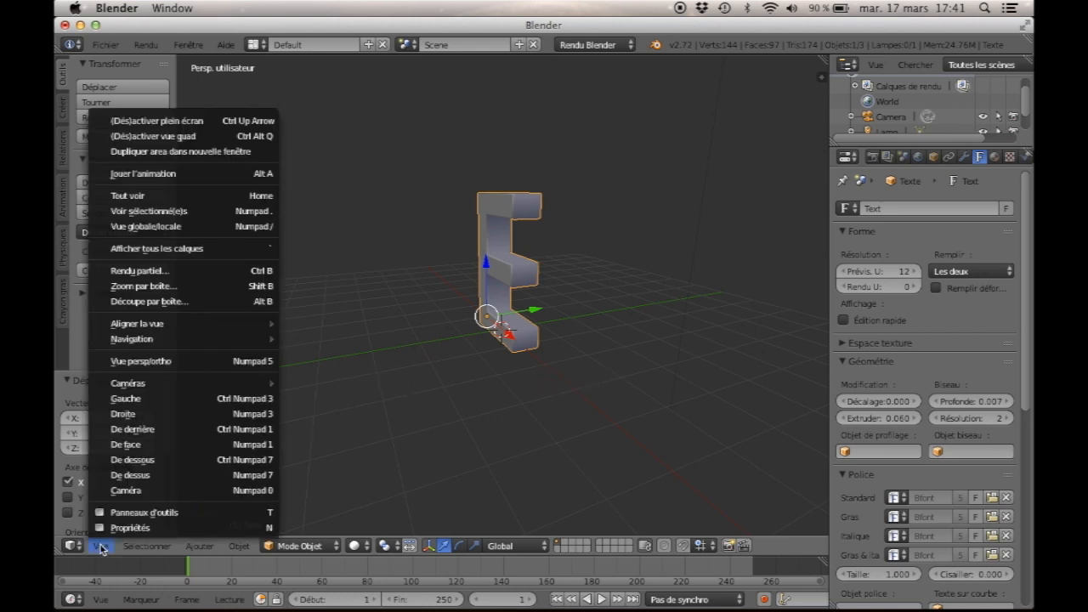
left_click(150, 445)
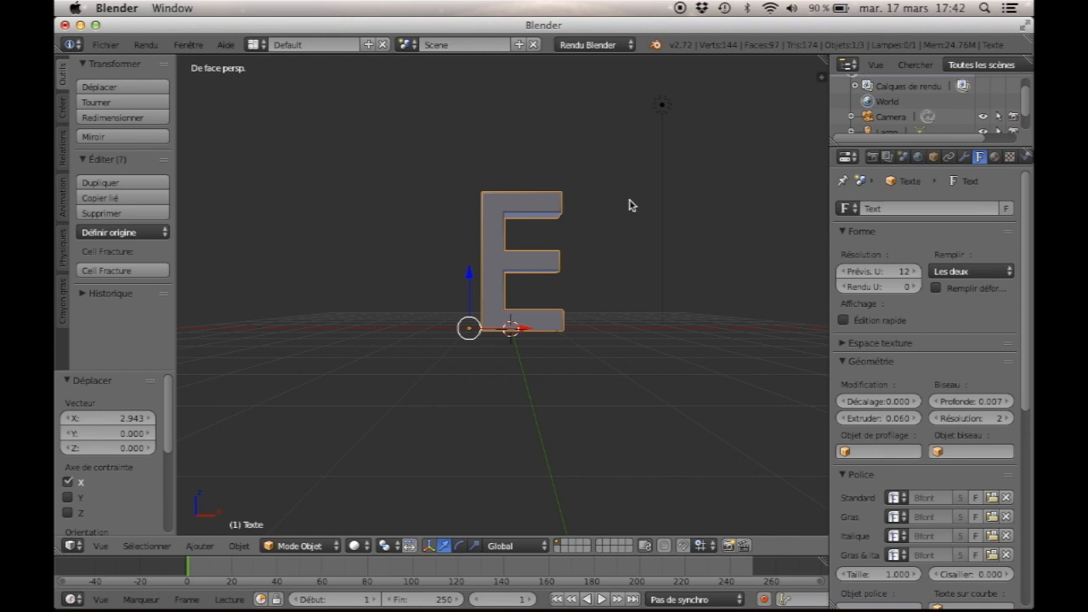
key("alt+c")
left_click(605, 219)
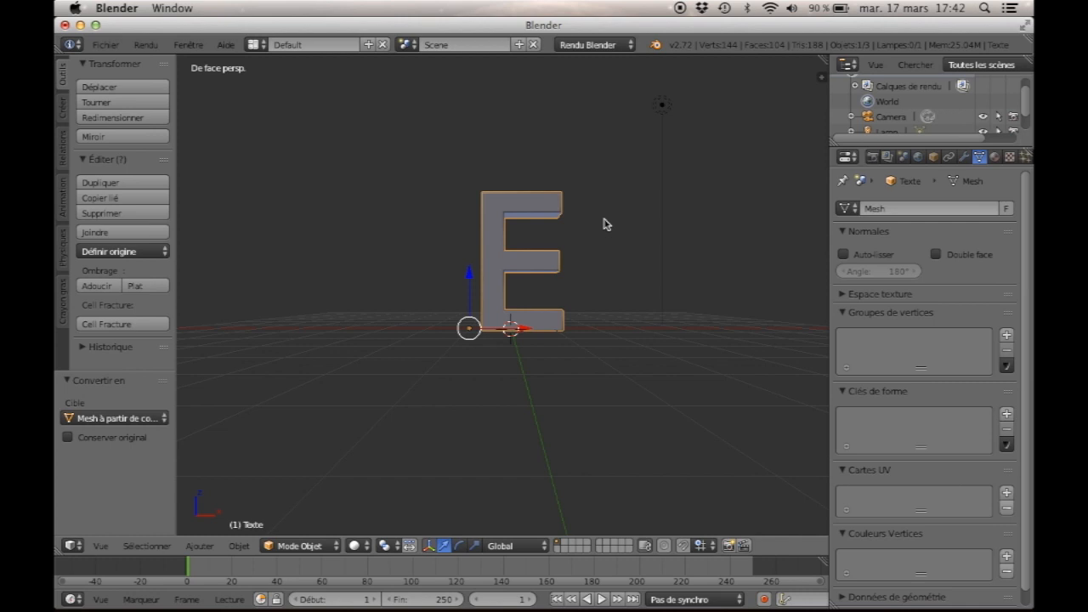
- Find the AnimAll add-on in the user preferences, enable it and close the preferences
left_click(122, 45)
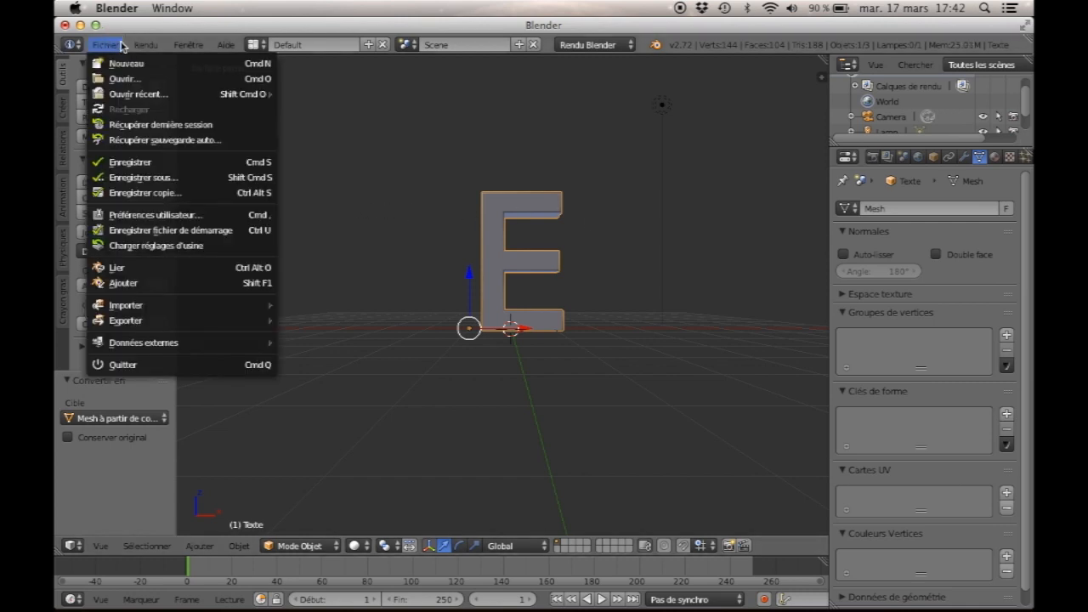
left_click(159, 217)
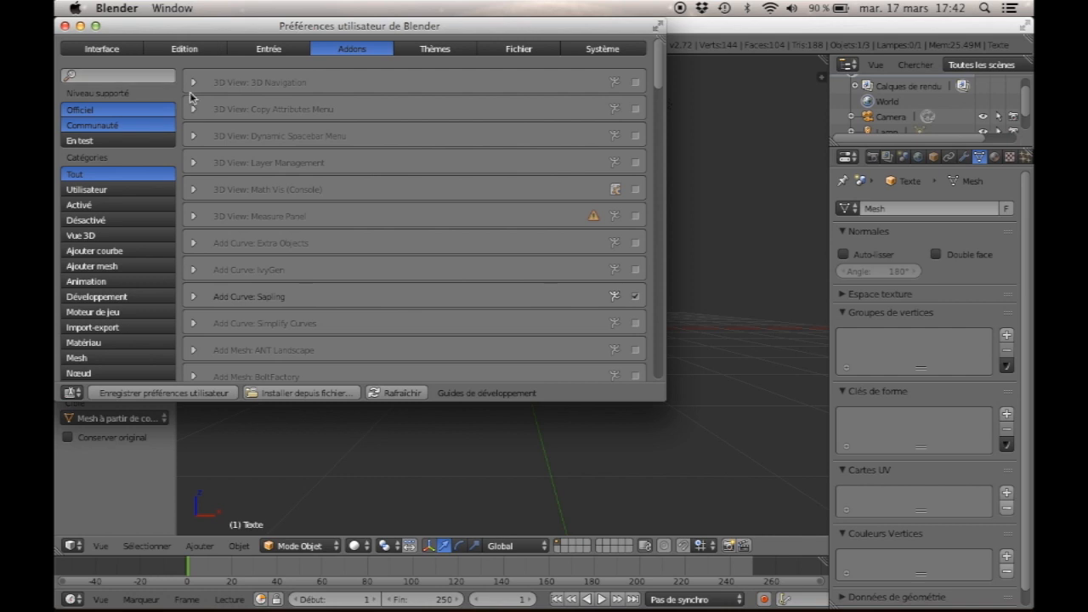
left_click(128, 75)
type("animall")
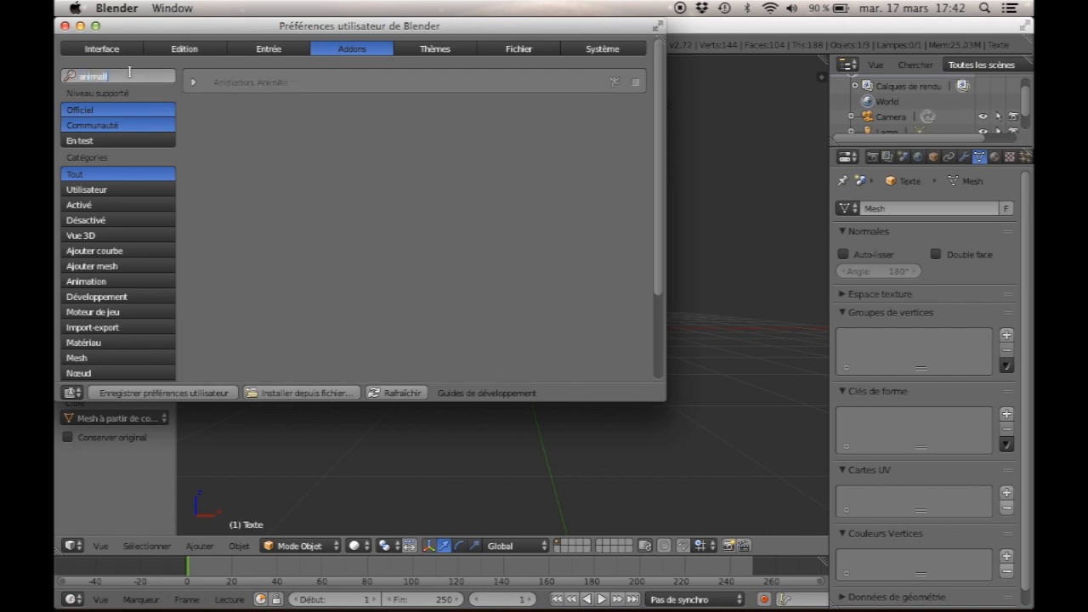
key("Return")
left_click(636, 82)
left_click(65, 26)
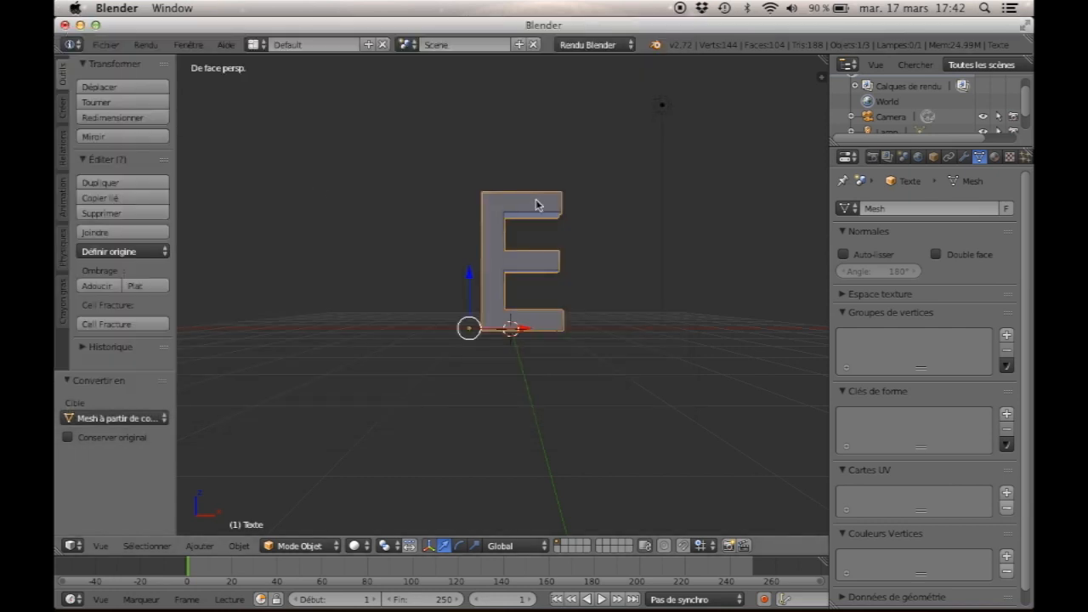
- Add a base shape key and a second shape key to the letter, and set the second key's value to 1.000
left_click(1007, 414)
left_click(1007, 414)
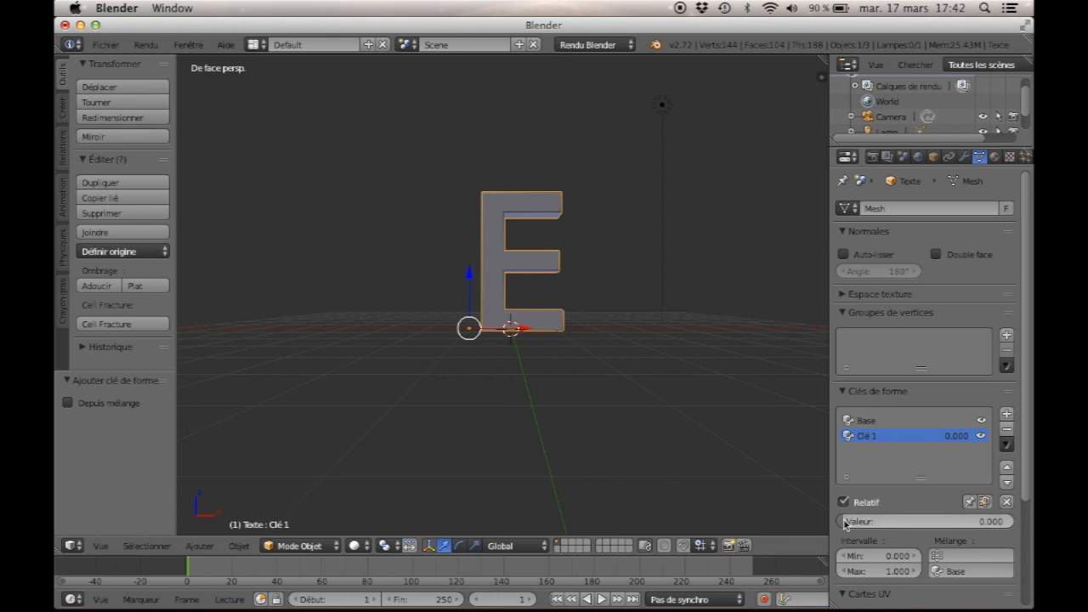
left_click_drag(850, 521, 1010, 521)
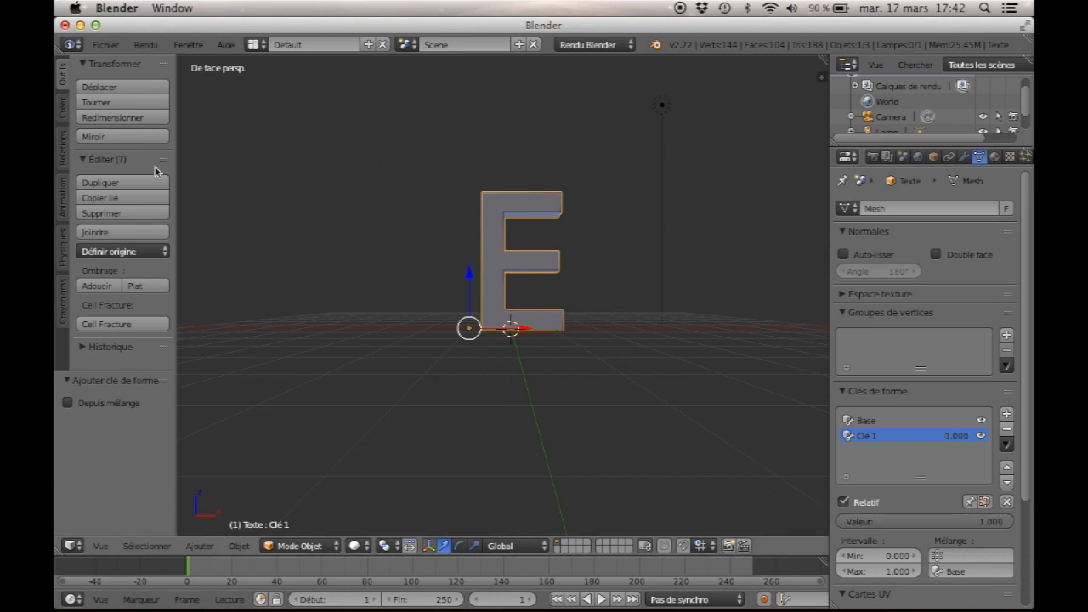
- Enable shape animation in AnimAll and insert a keyframe for the letter at frame 1
left_click(63, 197)
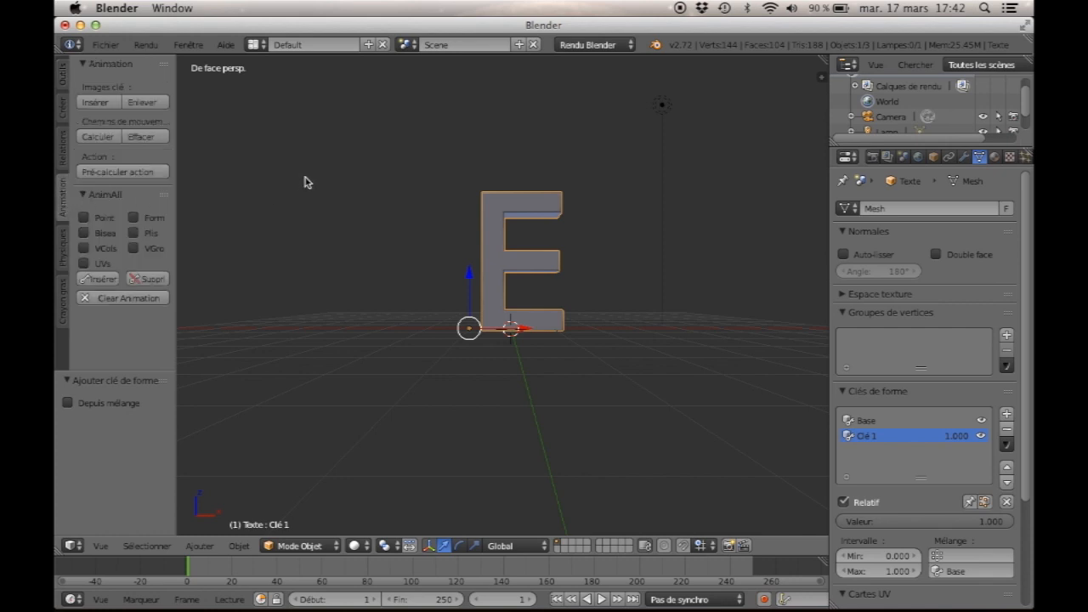
left_click(134, 218)
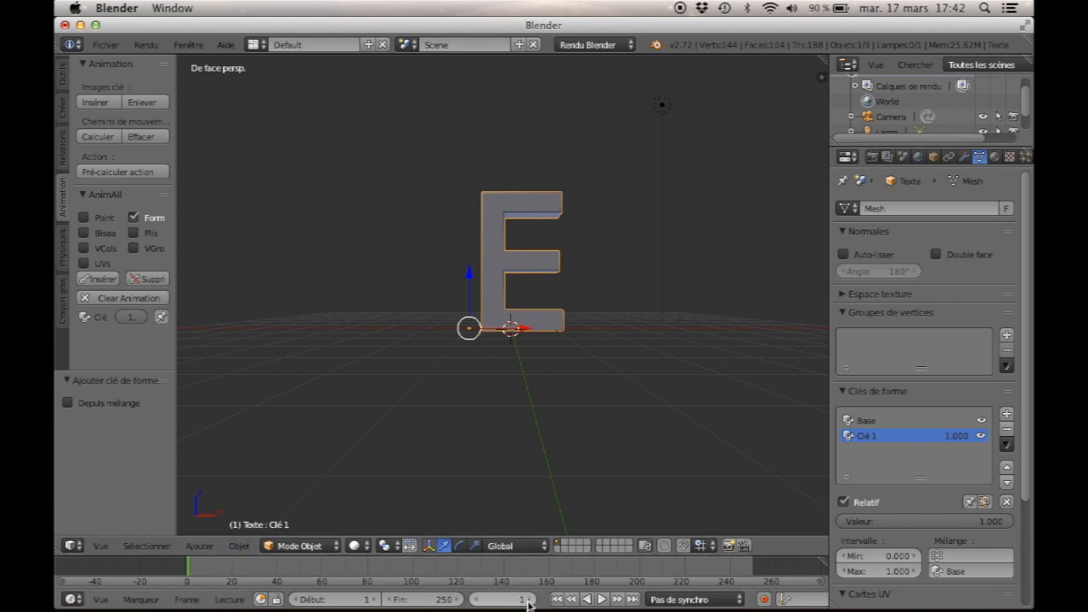
left_click(109, 281)
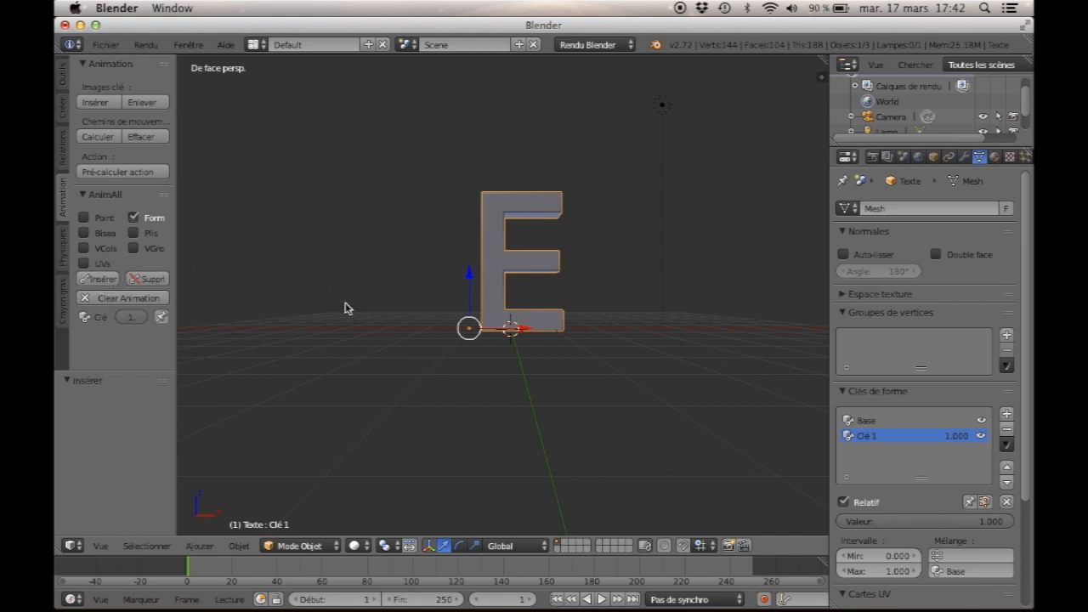
- Go to frame 20 and put the letter E in edit mode with wireframe display
left_click(504, 600)
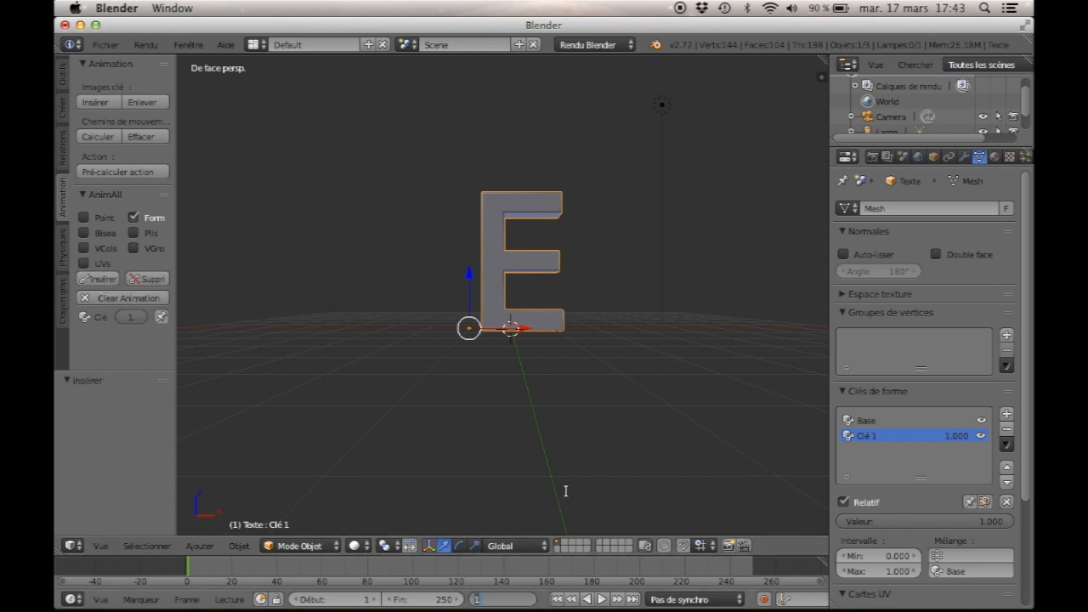
type("20")
key("Return")
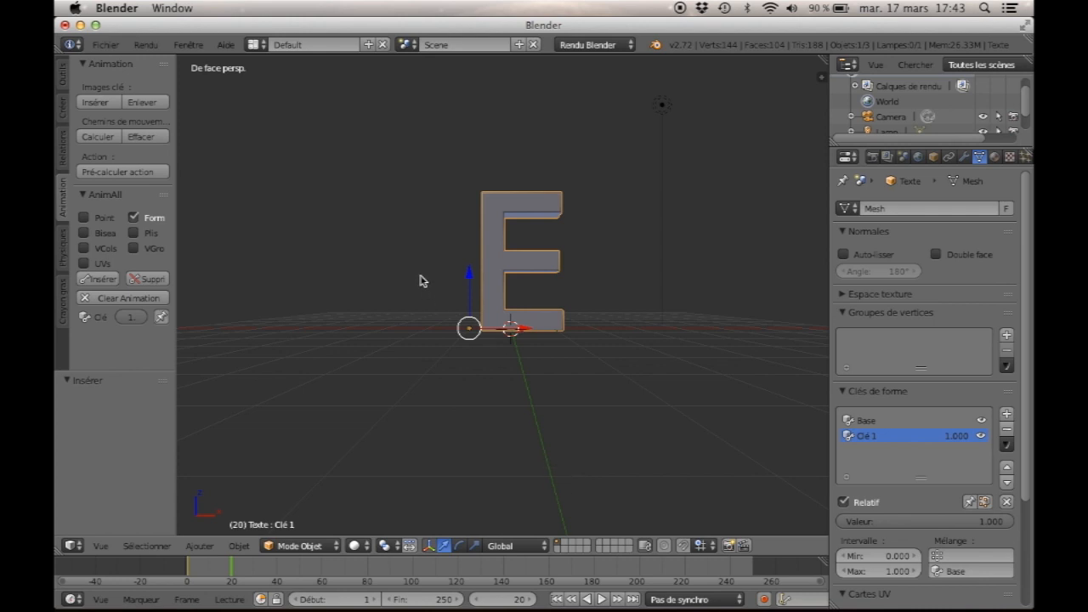
key("Tab")
key("z")
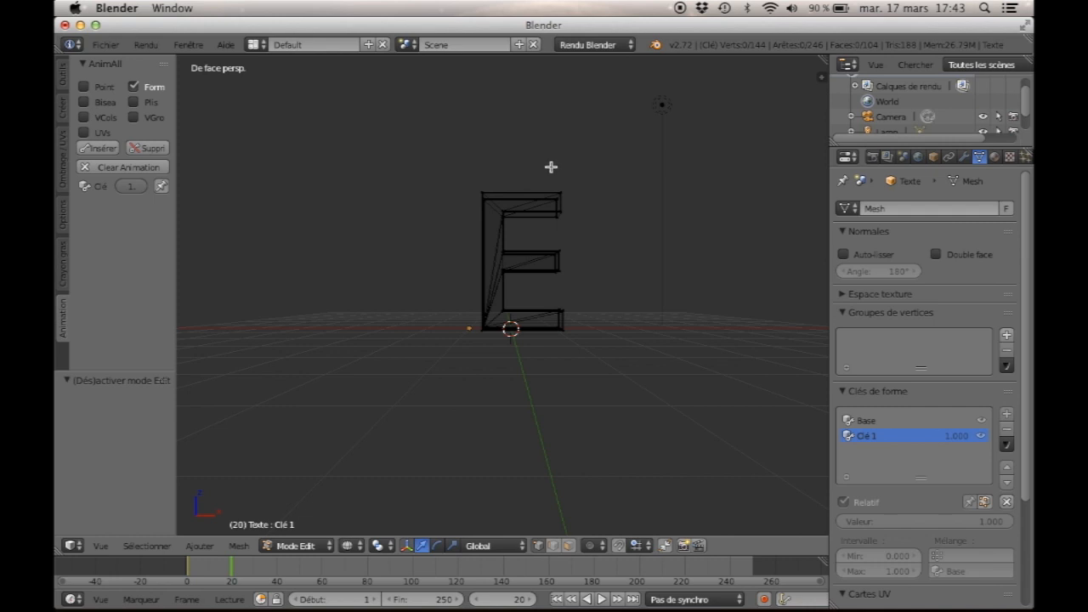
- Retract the end of the E's top arm to the stem, about -1.34 along X, and insert a shape keyframe at frame 20
key("b")
left_click_drag(549, 166, 559, 201)
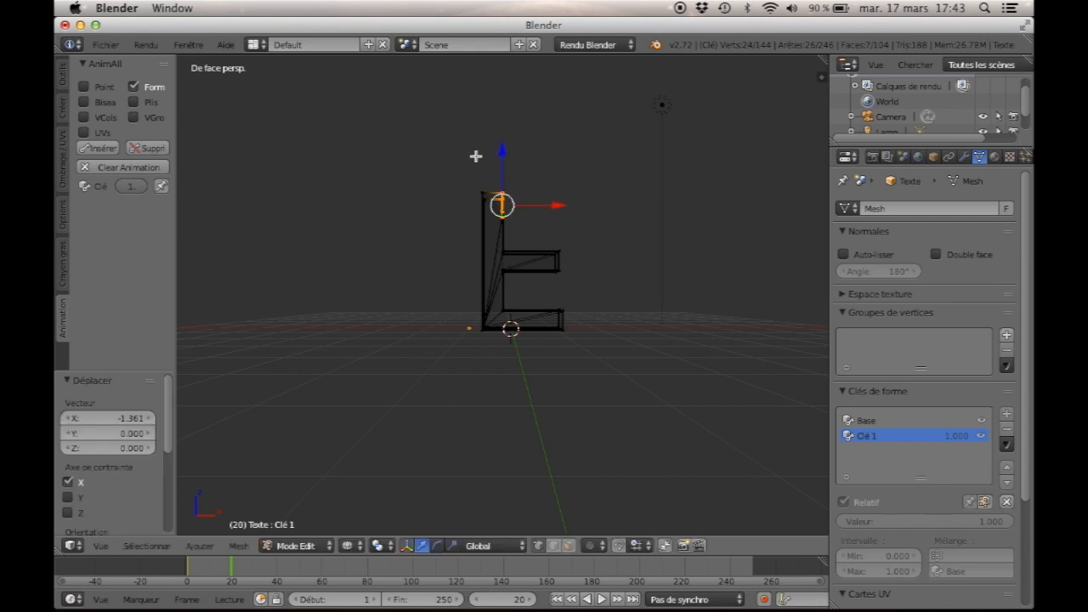
scroll(476, 156, "up", 3)
middle_click_drag(497, 142, 532, 258, "shift")
left_click_drag(544, 257, 545, 258)
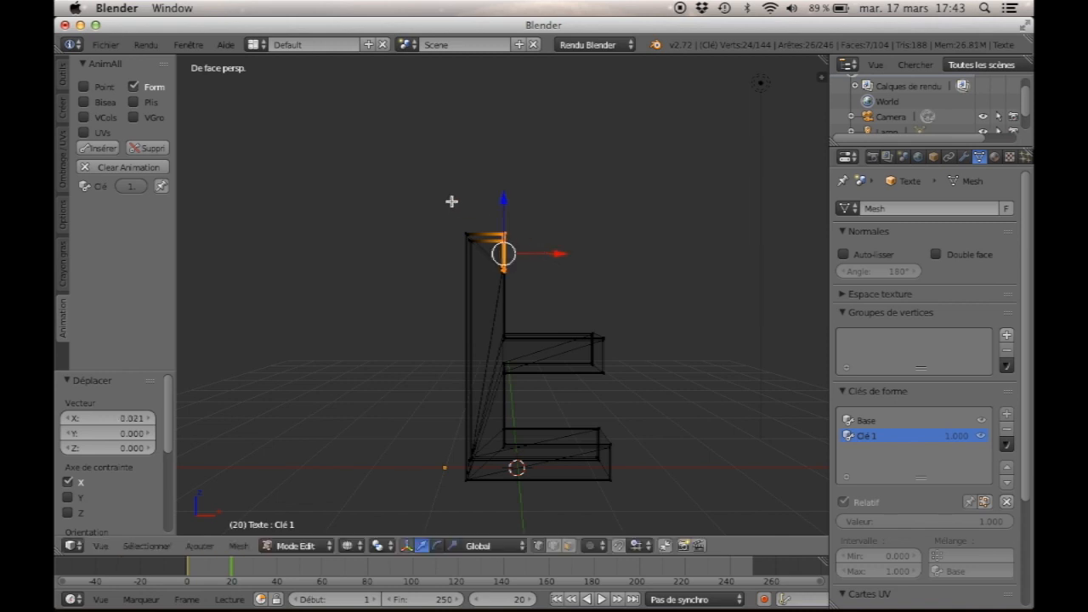
left_click(113, 148)
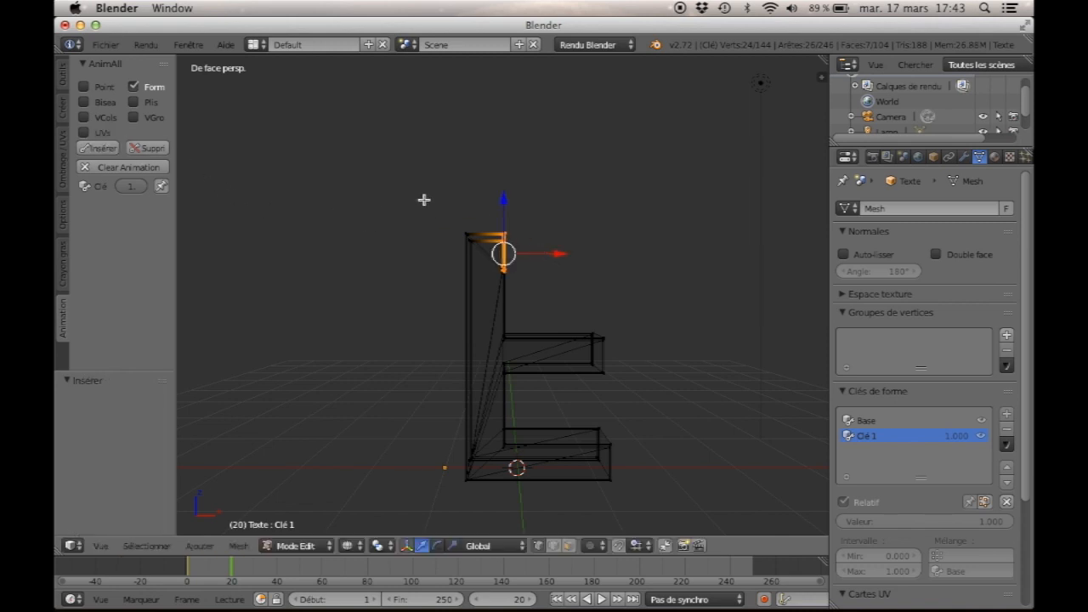
- At frame 40, lower the top of the stem to the middle arm, about -1.361 along Z, and insert a shape keyframe
key("b")
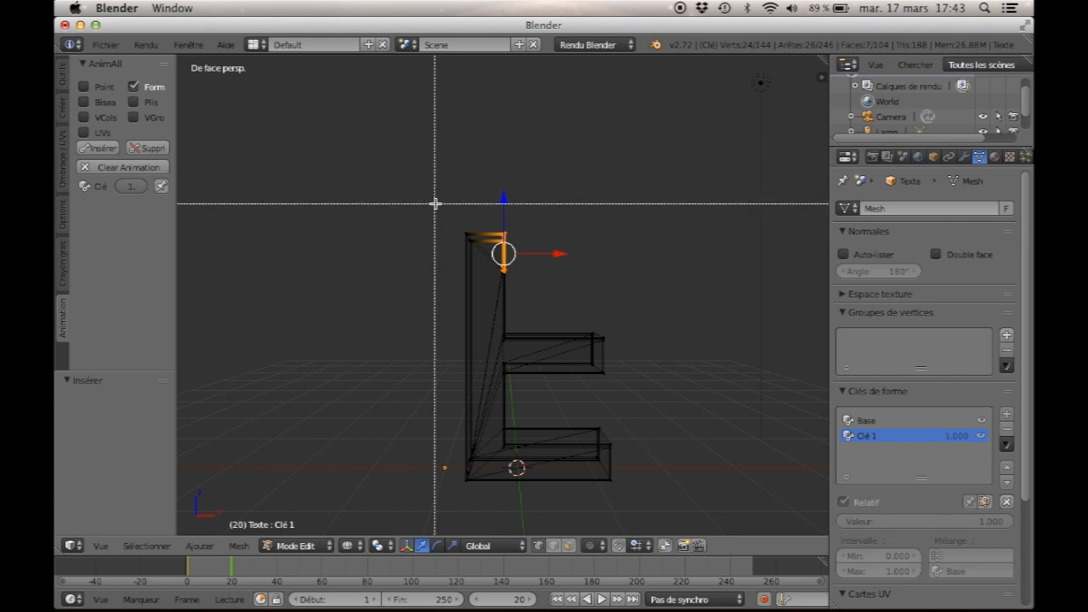
left_click_drag(436, 202, 538, 286)
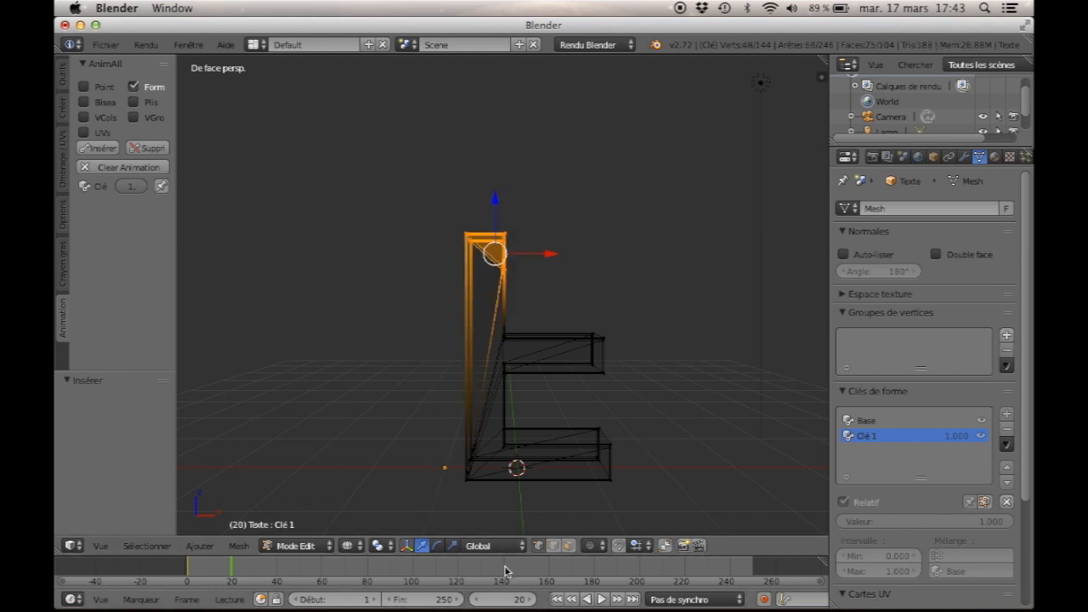
left_click(498, 600)
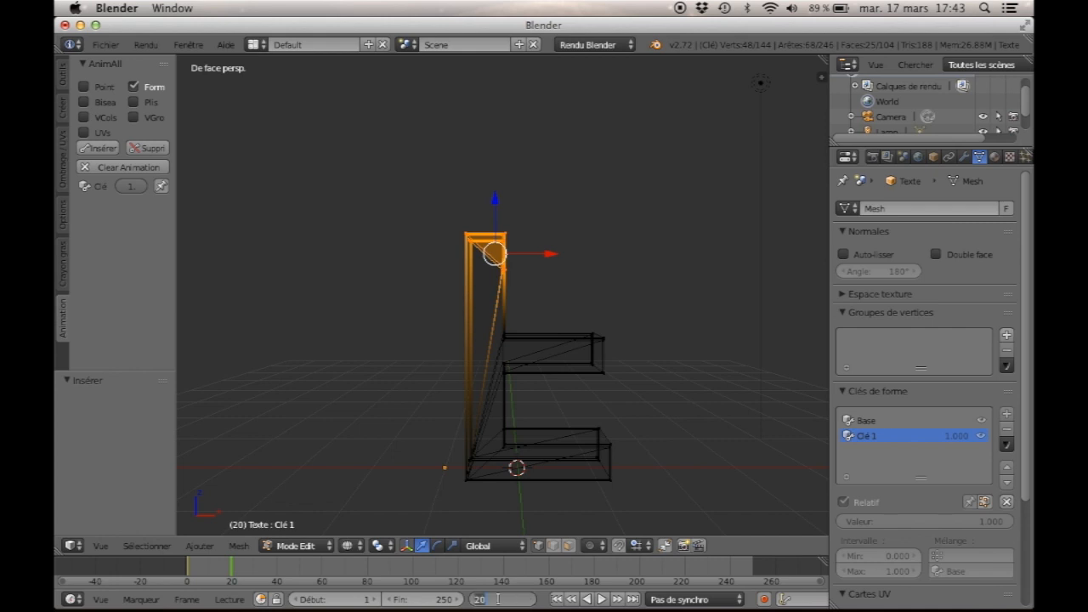
key("Return")
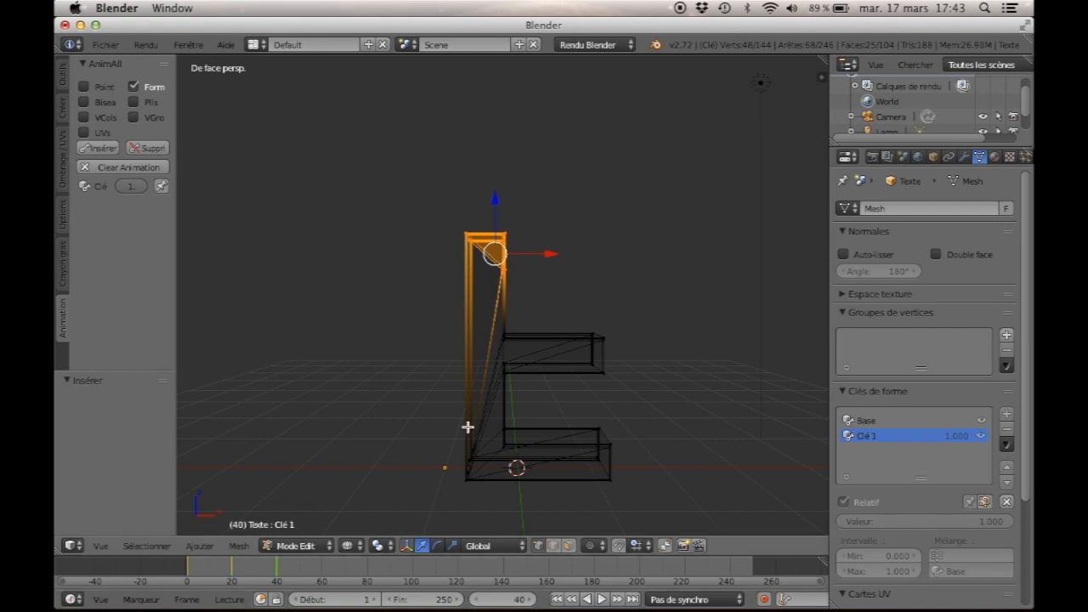
left_click(496, 200)
left_click_drag(495, 201, 495, 299)
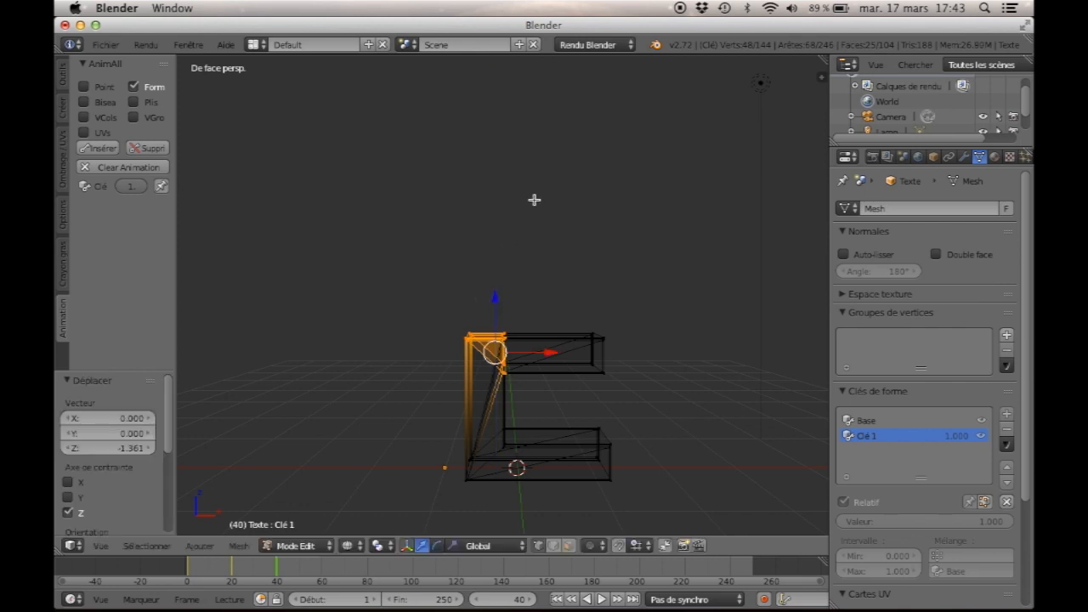
left_click(81, 149)
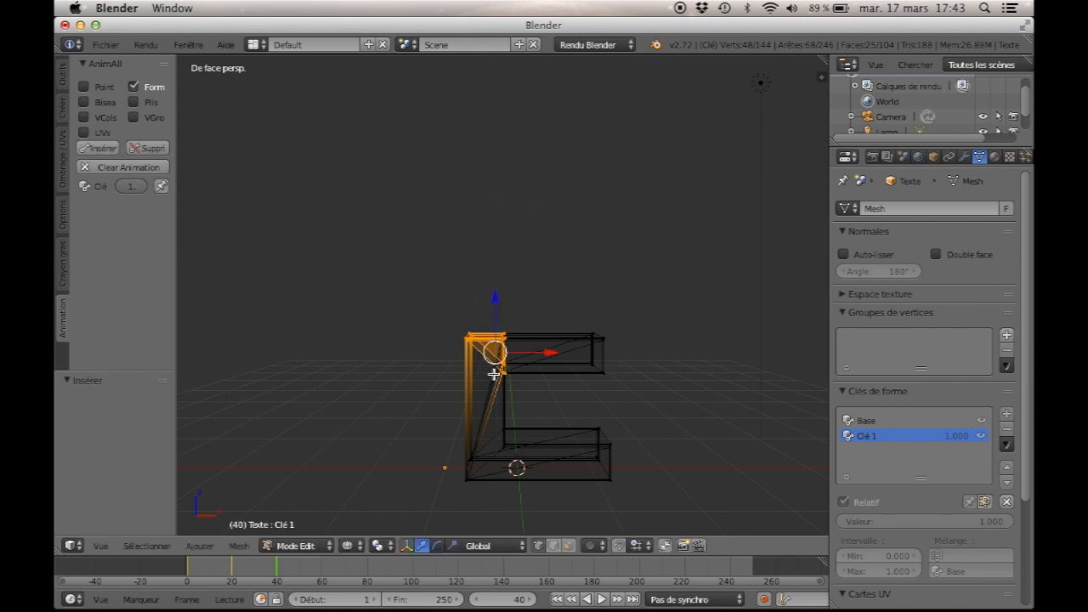
- At frame 60, retract only the middle arm's end to the stem, about -1.287 along X, and insert a shape keyframe
left_click(502, 600)
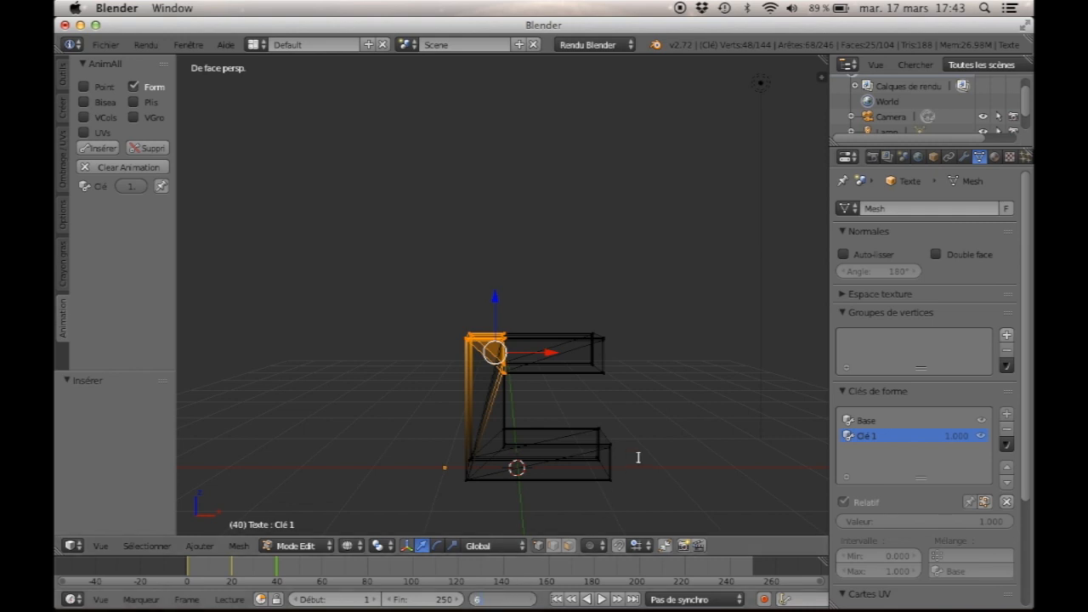
type("60")
key("Return")
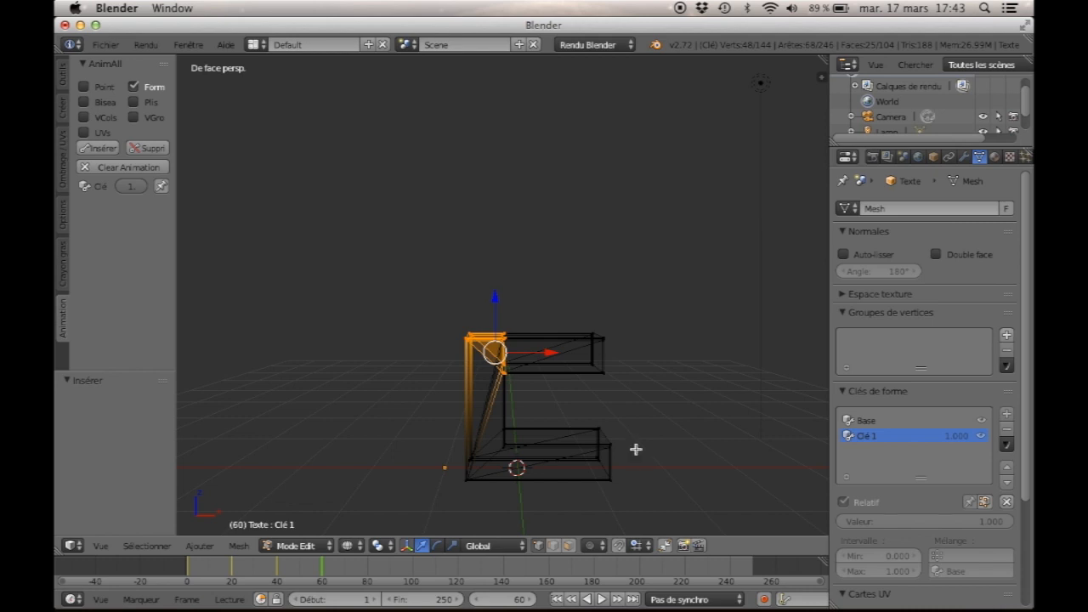
key("a")
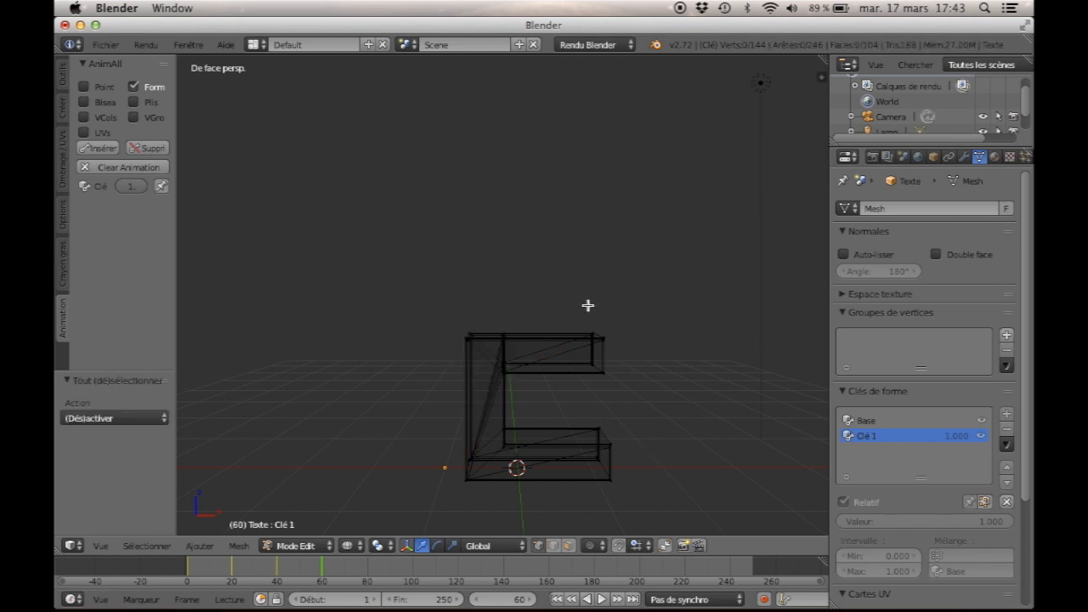
key("b")
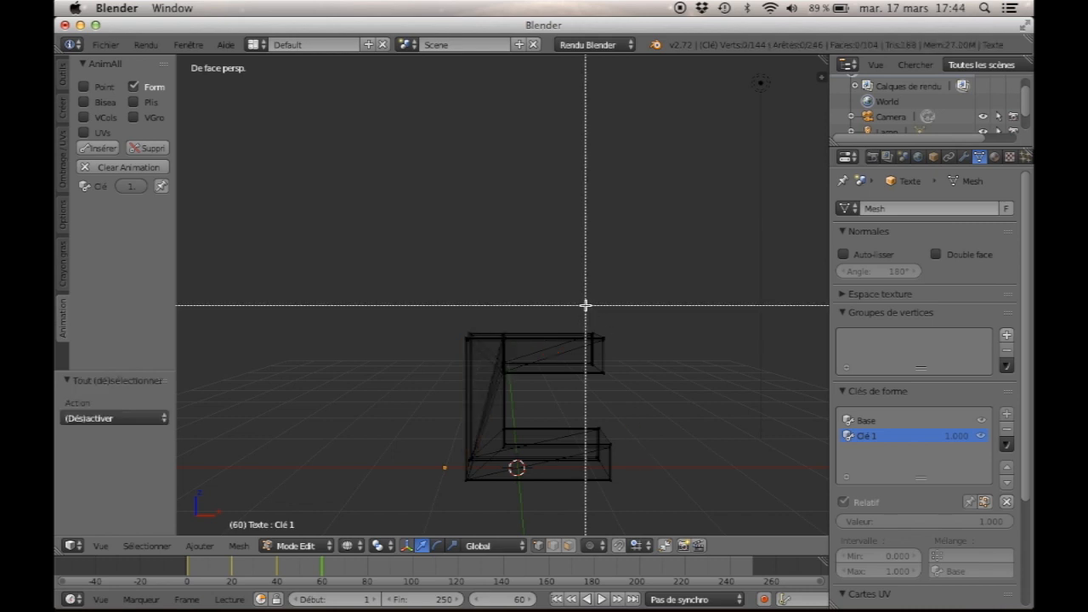
left_click_drag(585, 305, 624, 384)
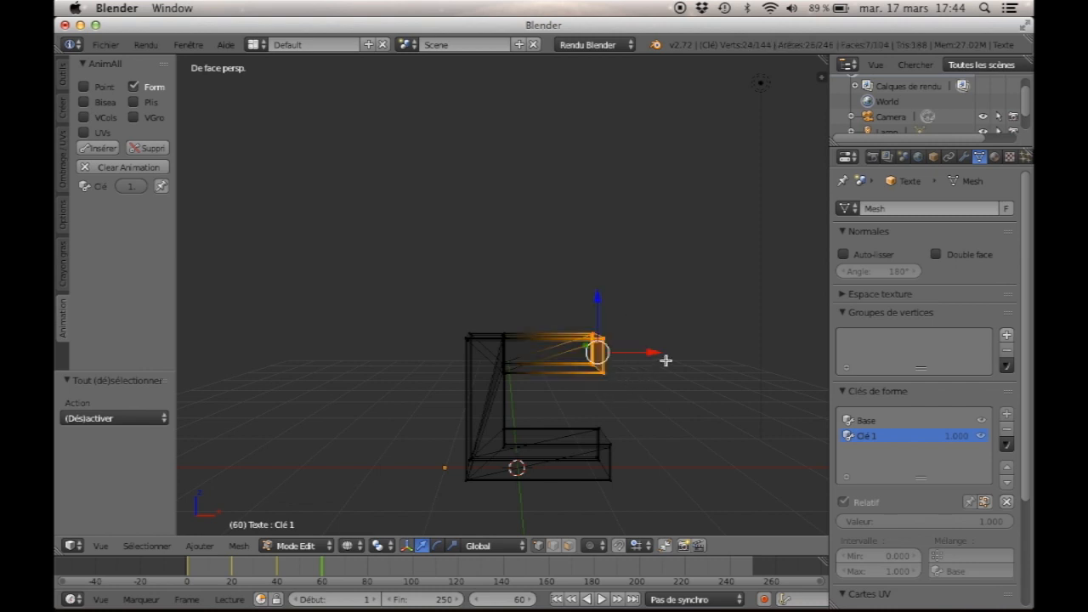
left_click_drag(658, 353, 562, 354)
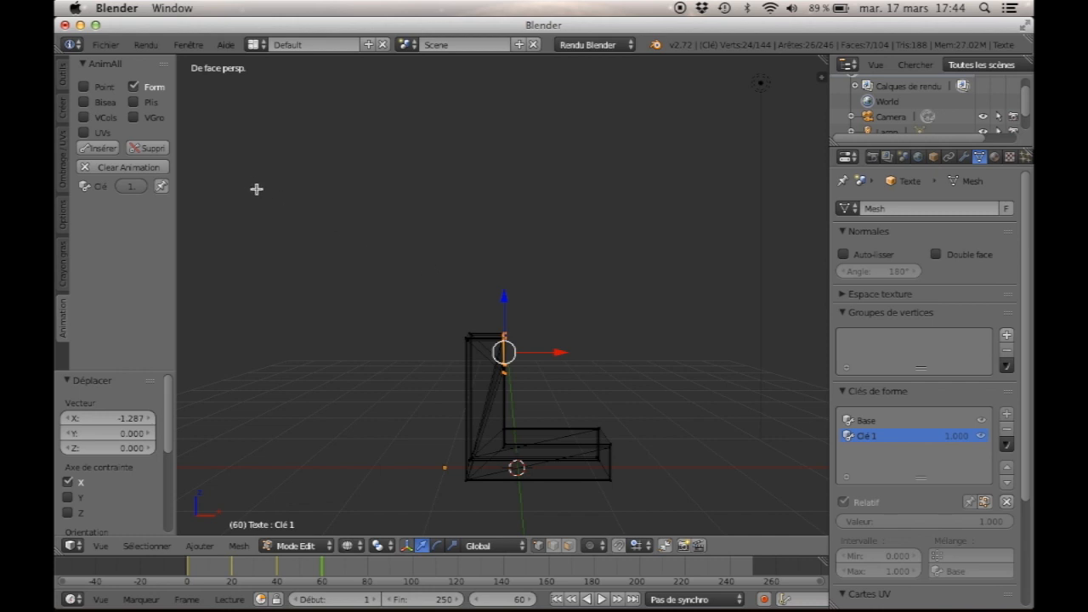
left_click(100, 148)
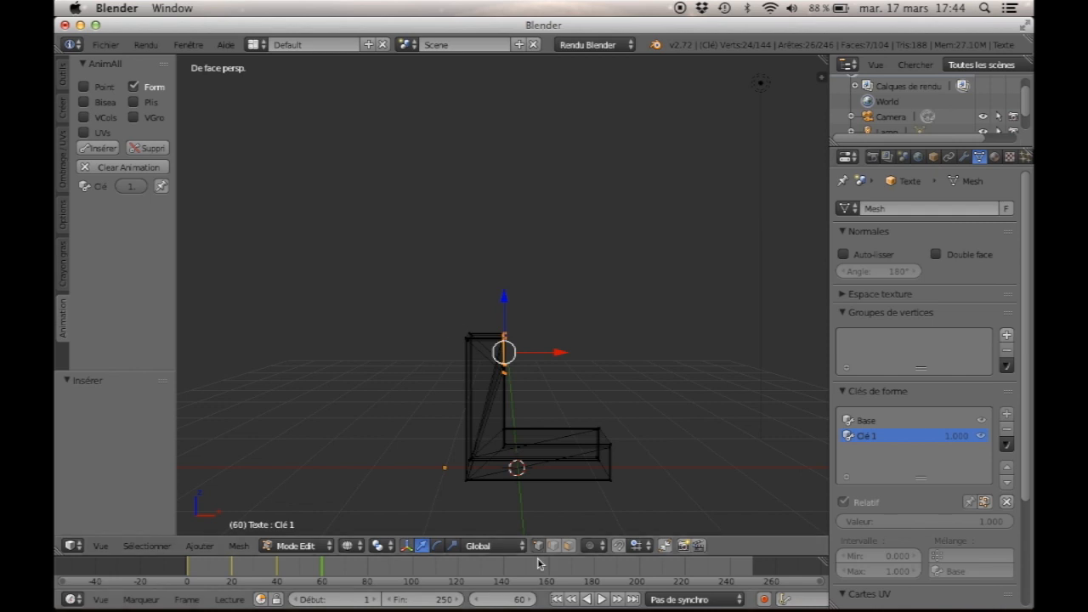
- At frame 80, lower the stem's upper end to the bottom arm, about -1.382 along Z, and insert a shape keyframe
left_click(504, 598)
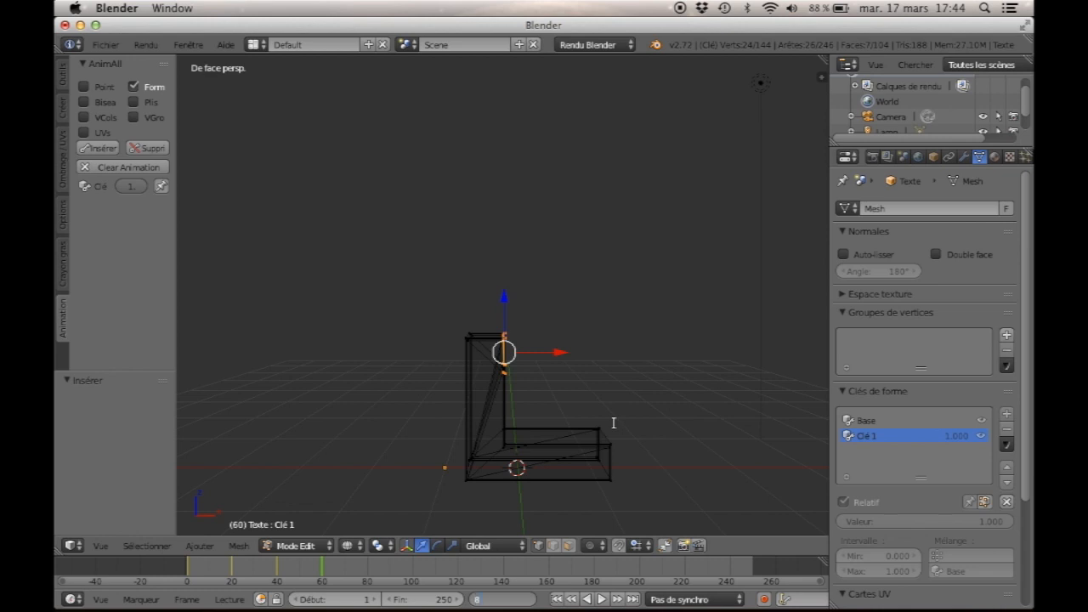
type("80")
key("Return")
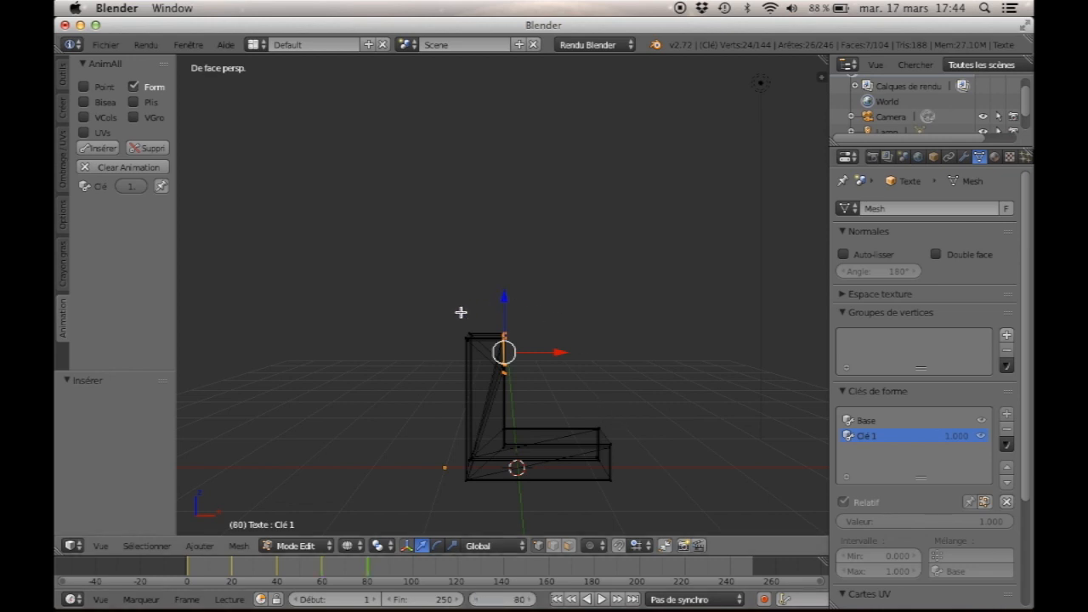
key("b")
left_click_drag(460, 313, 539, 381)
left_click_drag(503, 299, 491, 397)
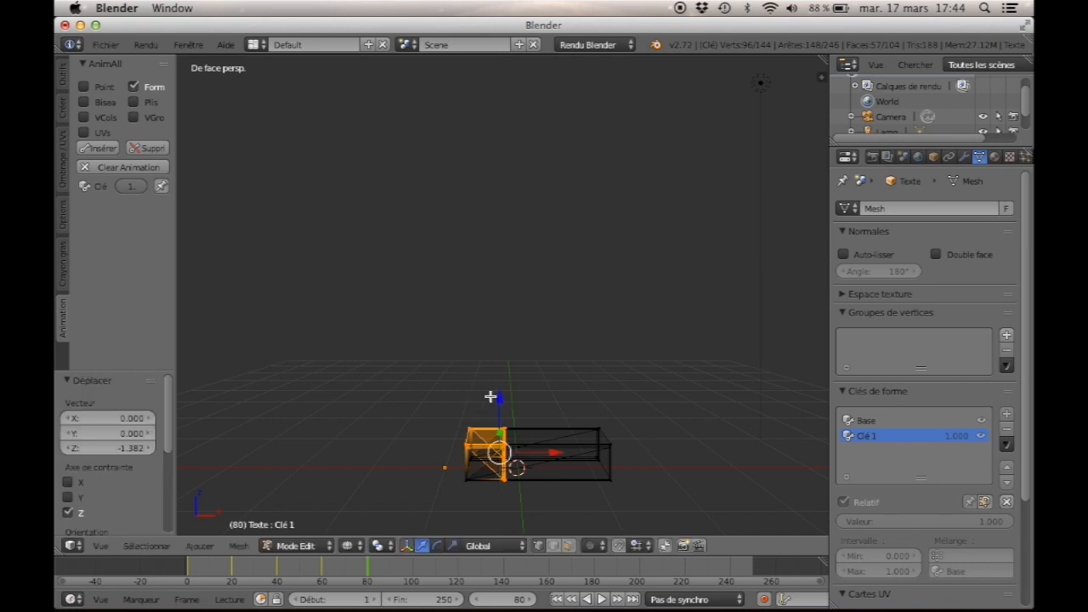
left_click(103, 149)
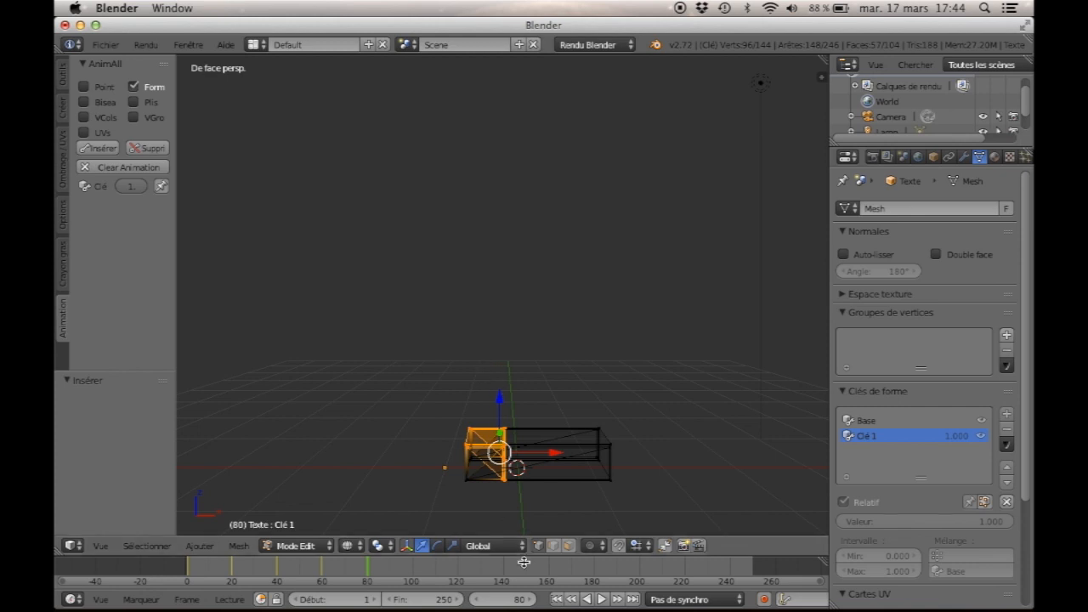
- At frame 100, retract only the bottom arm's end to the stem, about -1.372 along X, and insert a shape keyframe
left_click(501, 599)
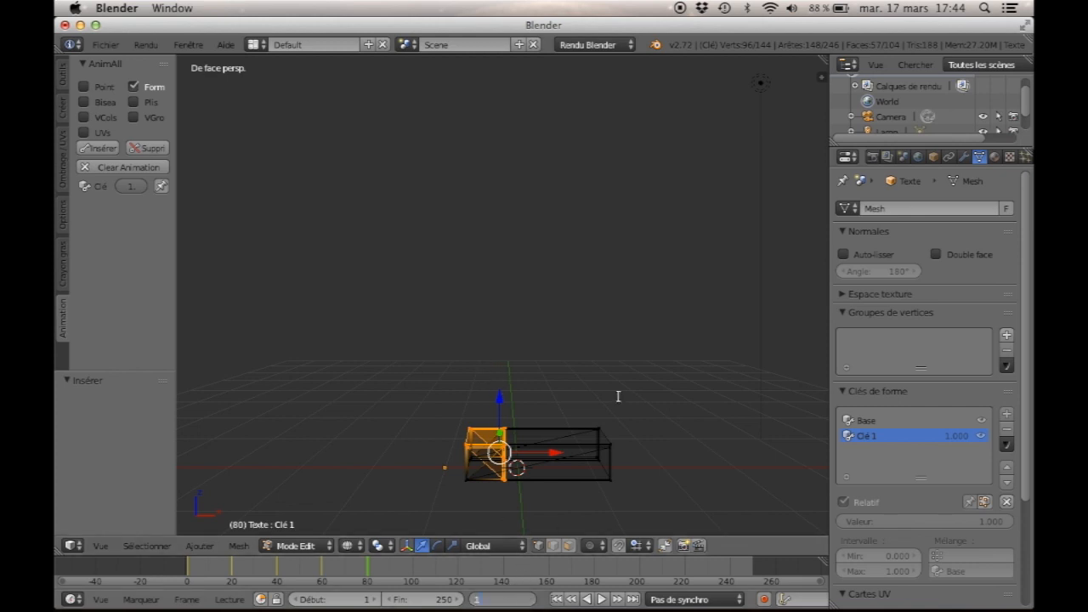
type("100")
key("Return")
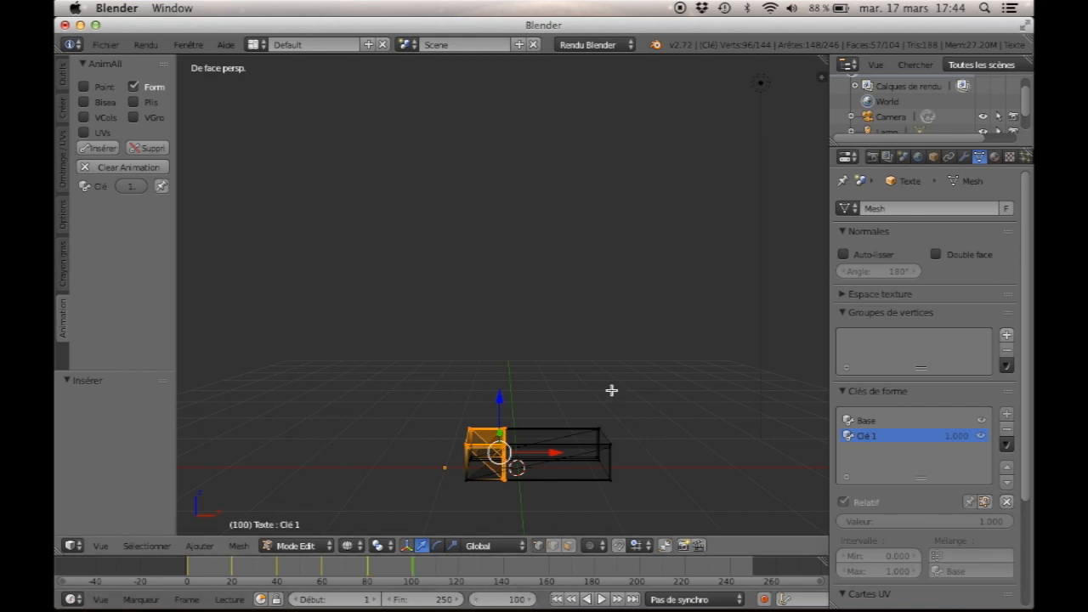
key("a")
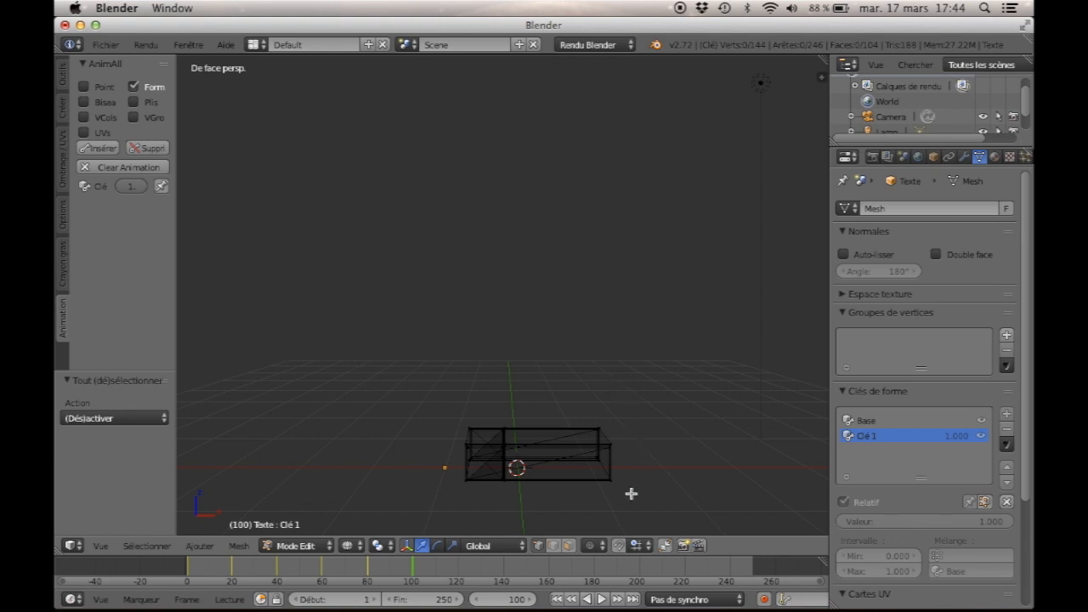
key("b")
left_click_drag(630, 491, 589, 419)
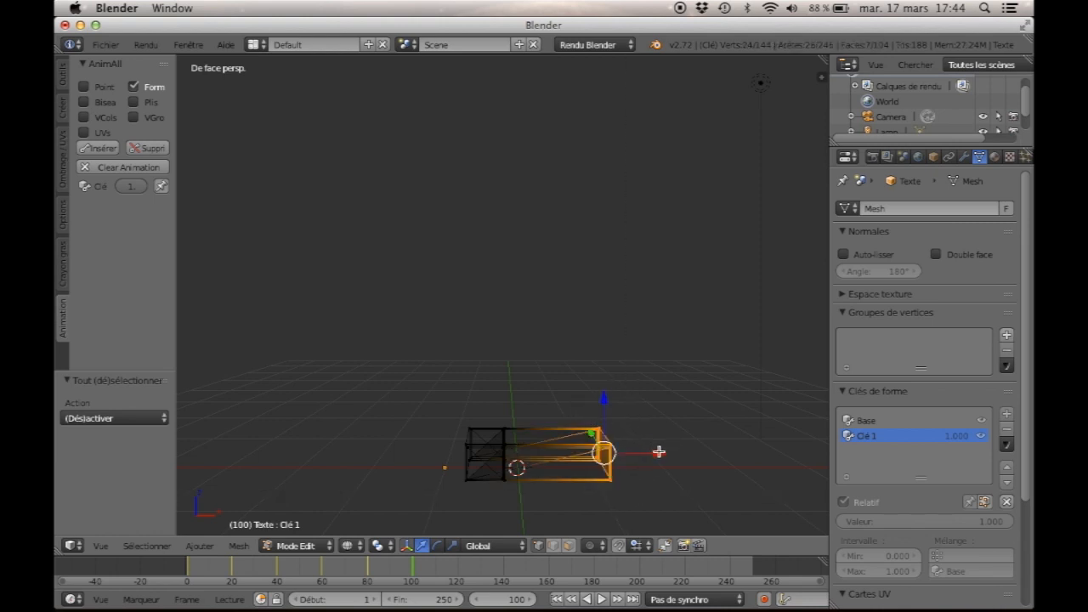
left_click_drag(659, 451, 558, 450)
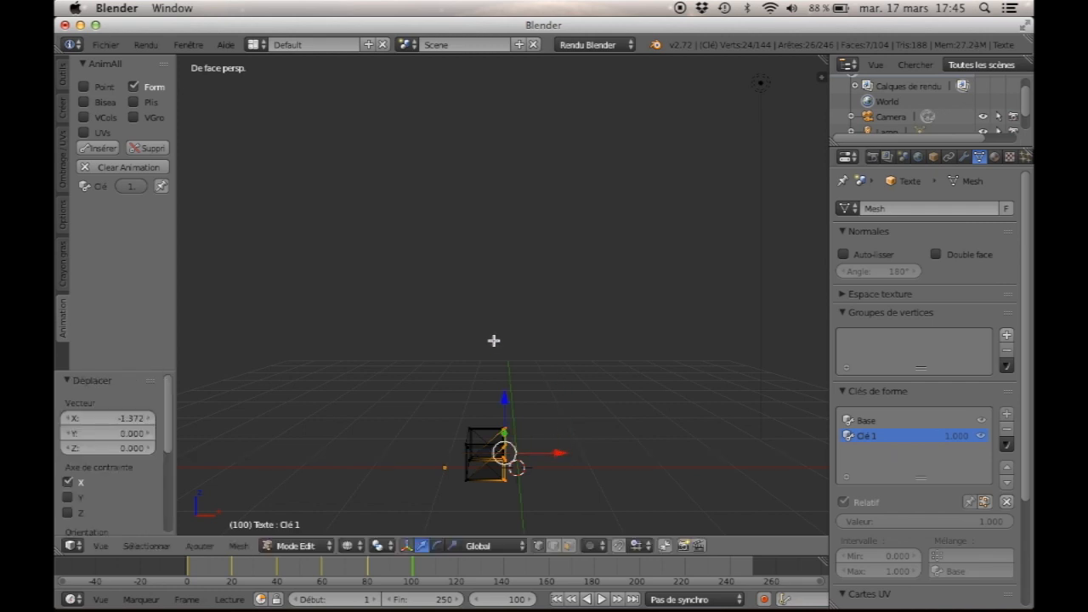
left_click(98, 148)
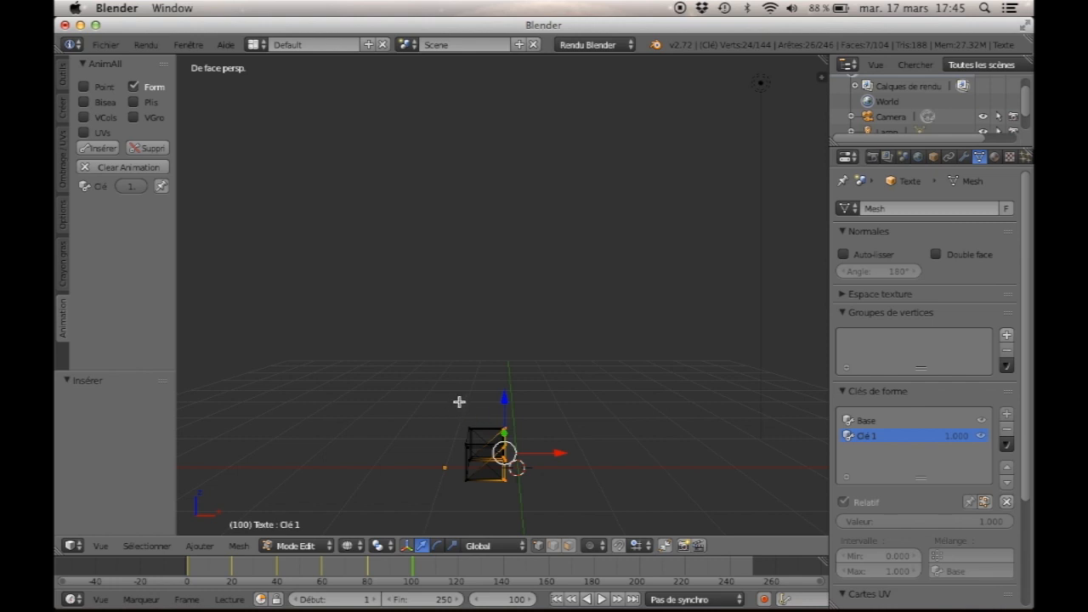
- At frame 120, flatten the remaining block by lowering its upper vertices about -0.446 along Z, and insert a shape keyframe
middle_click_drag(459, 401, 455, 368)
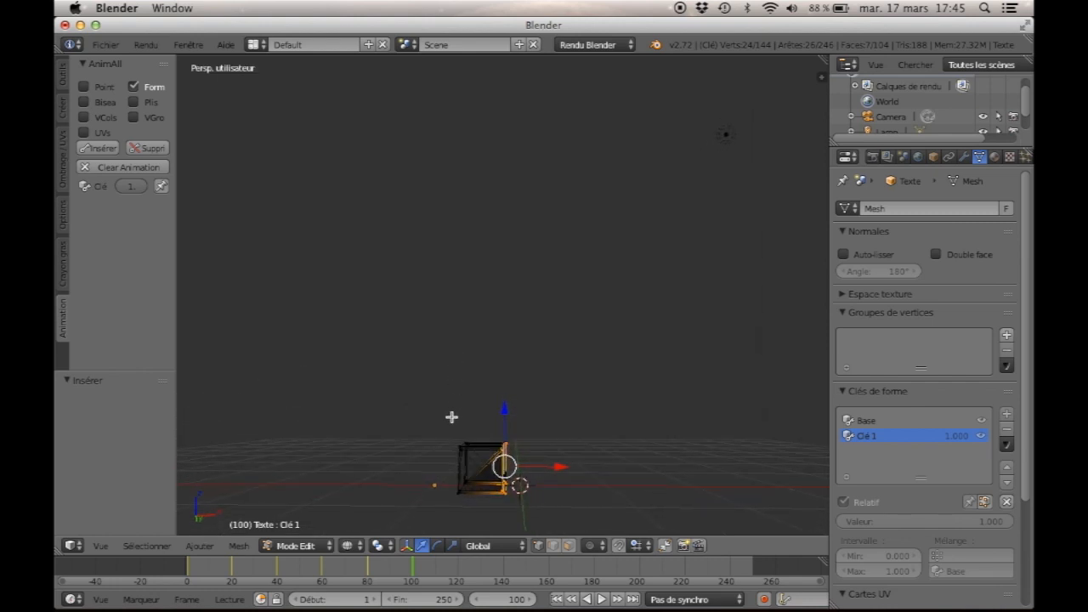
left_click(504, 599)
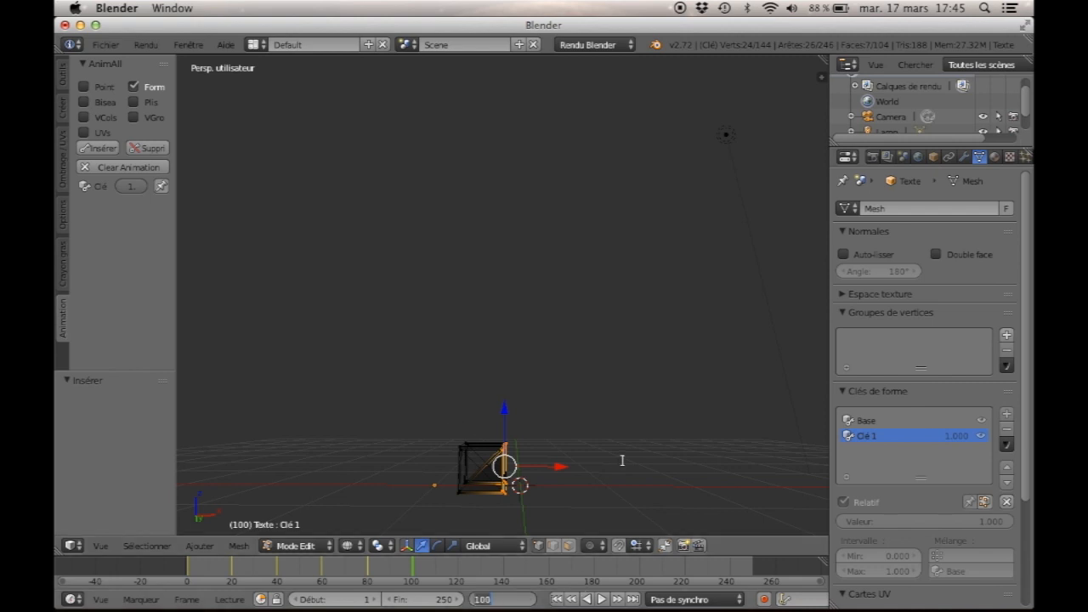
type("120")
key("Return")
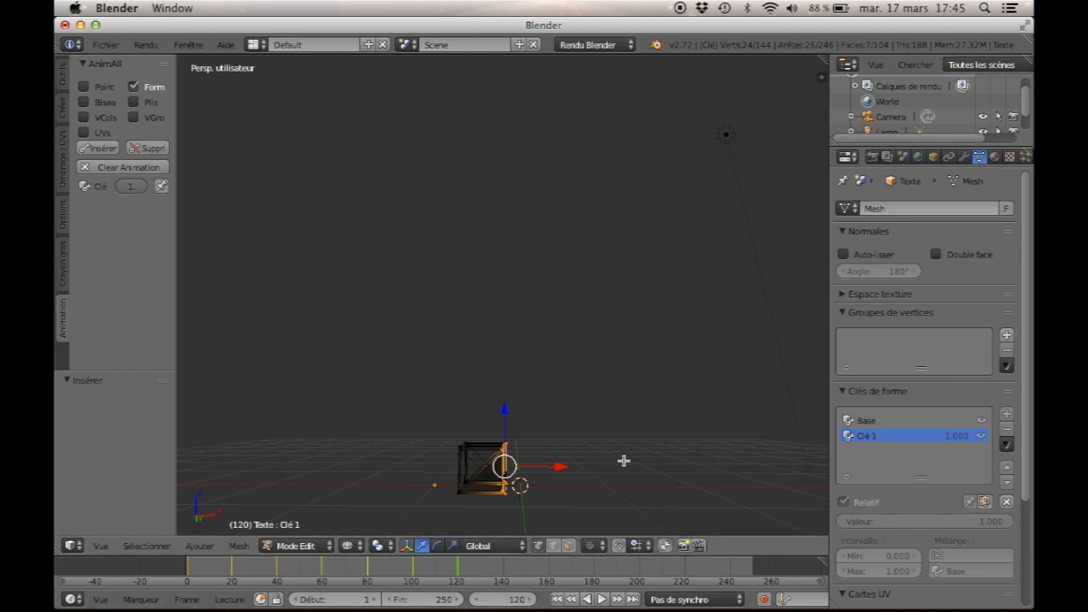
key("a")
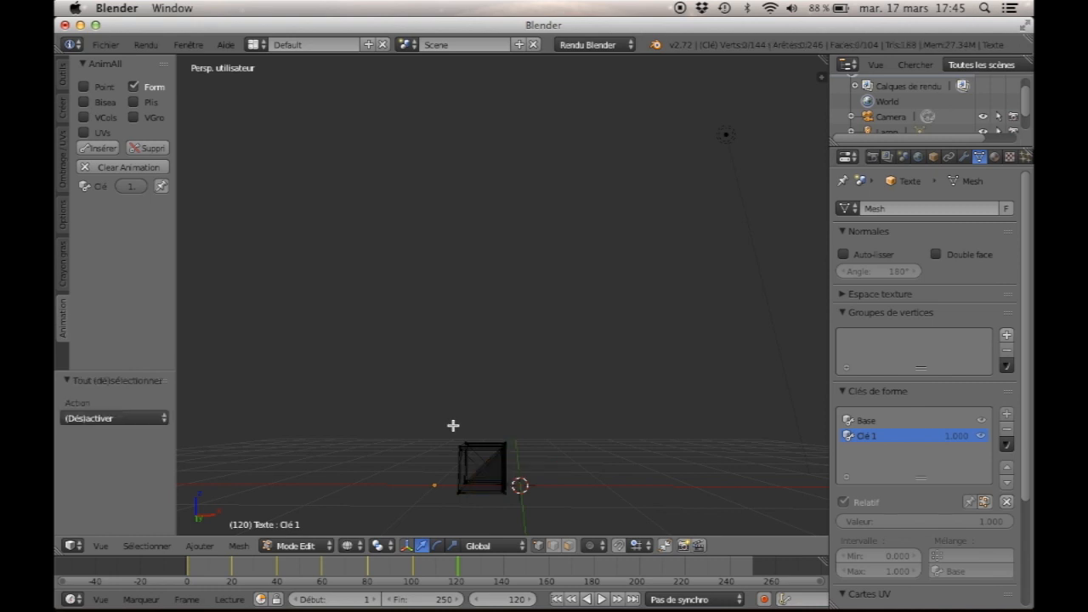
key("b")
left_click_drag(451, 430, 514, 454)
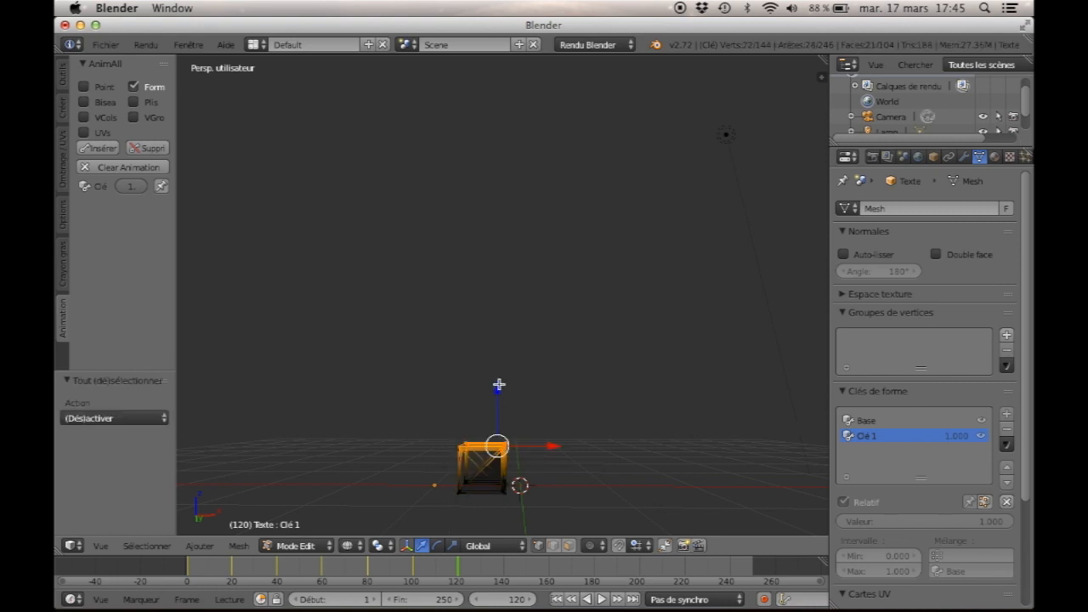
key("g")
key("z")
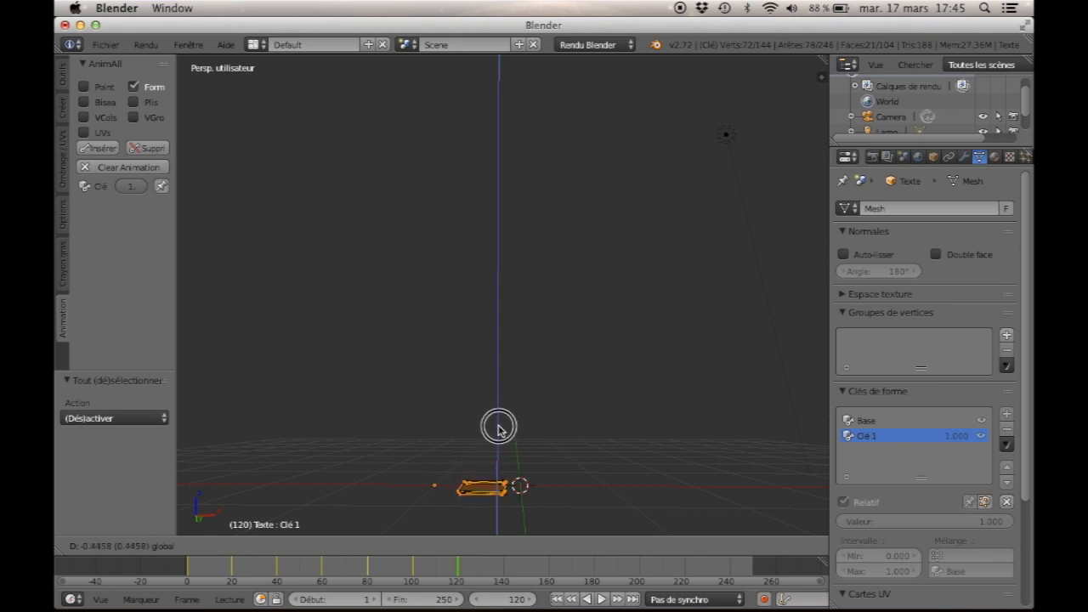
left_click(499, 427)
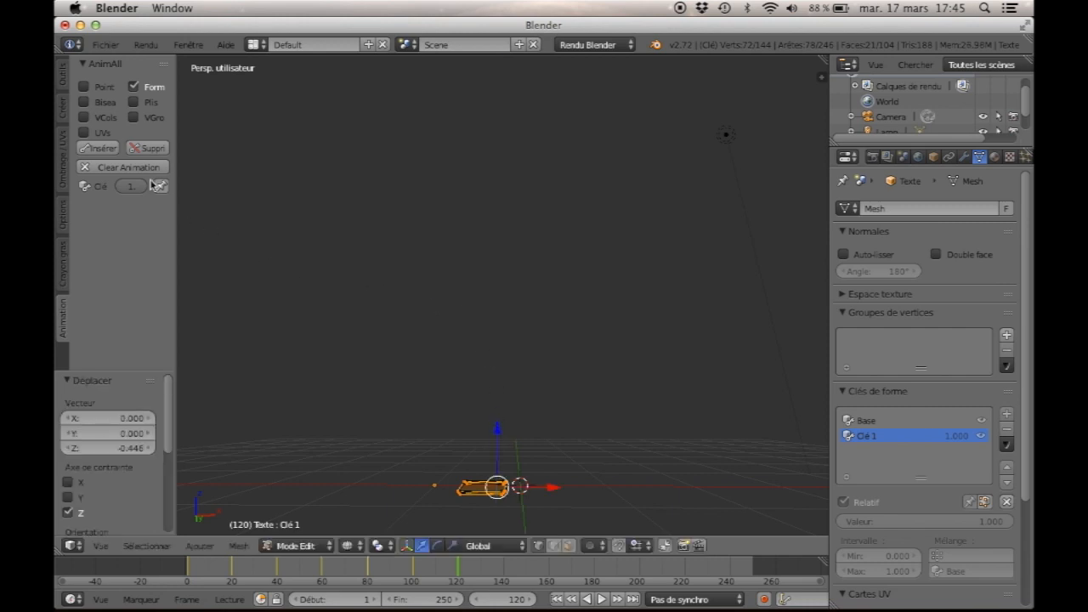
left_click(98, 148)
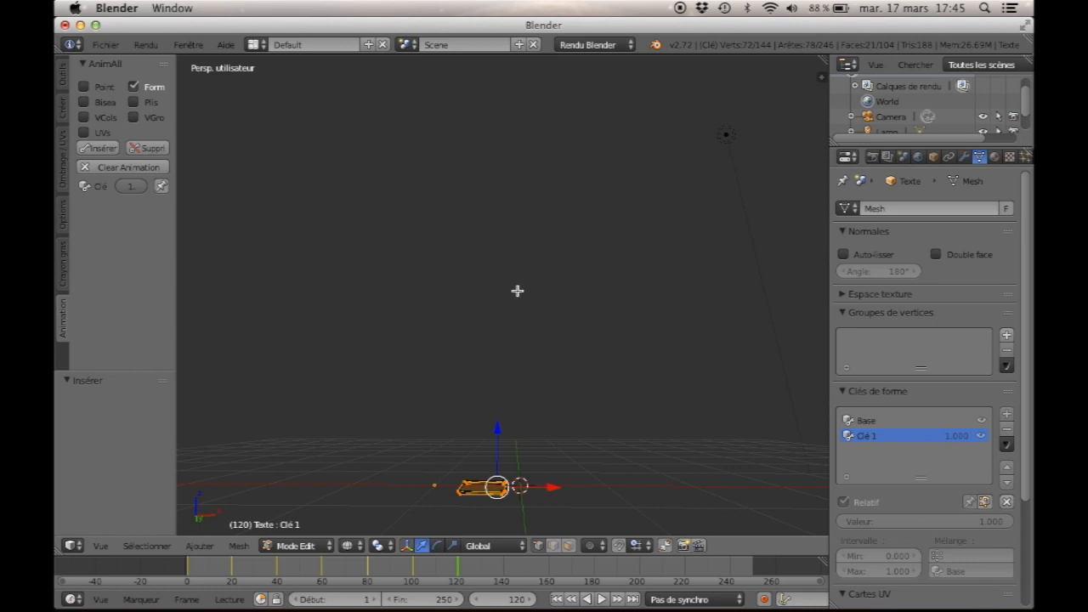
- Return to the first frame in Object Mode and display the letter E with Solid shading
left_click(557, 599)
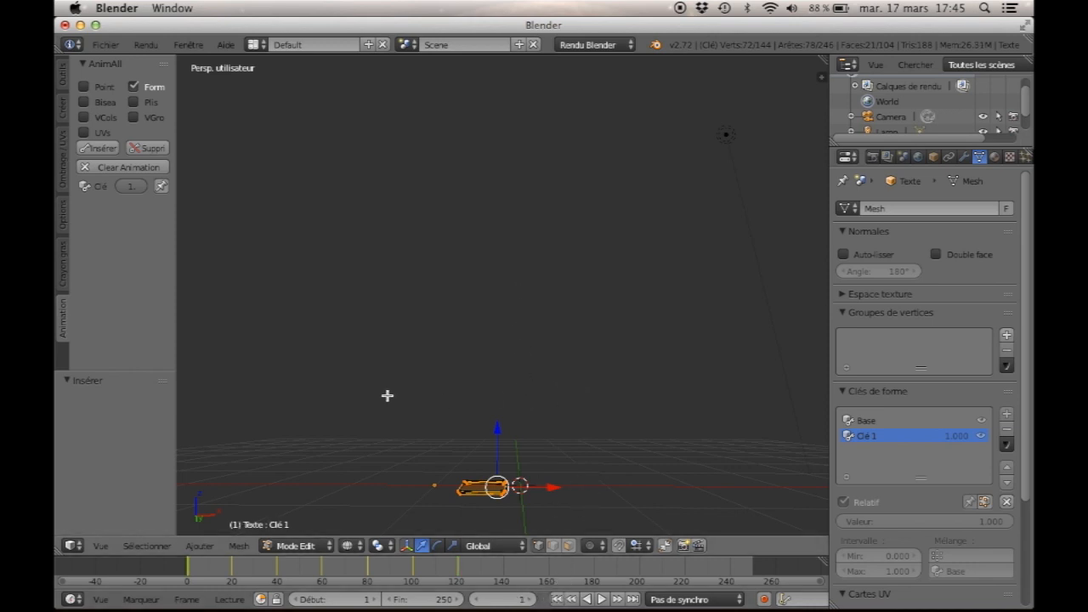
key("Tab")
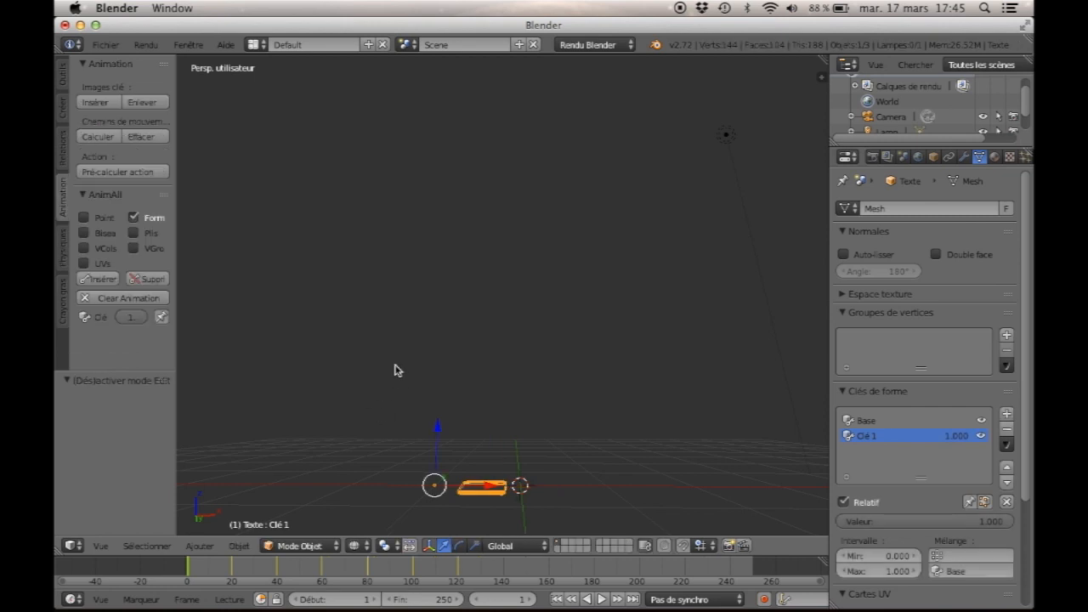
left_click(557, 600)
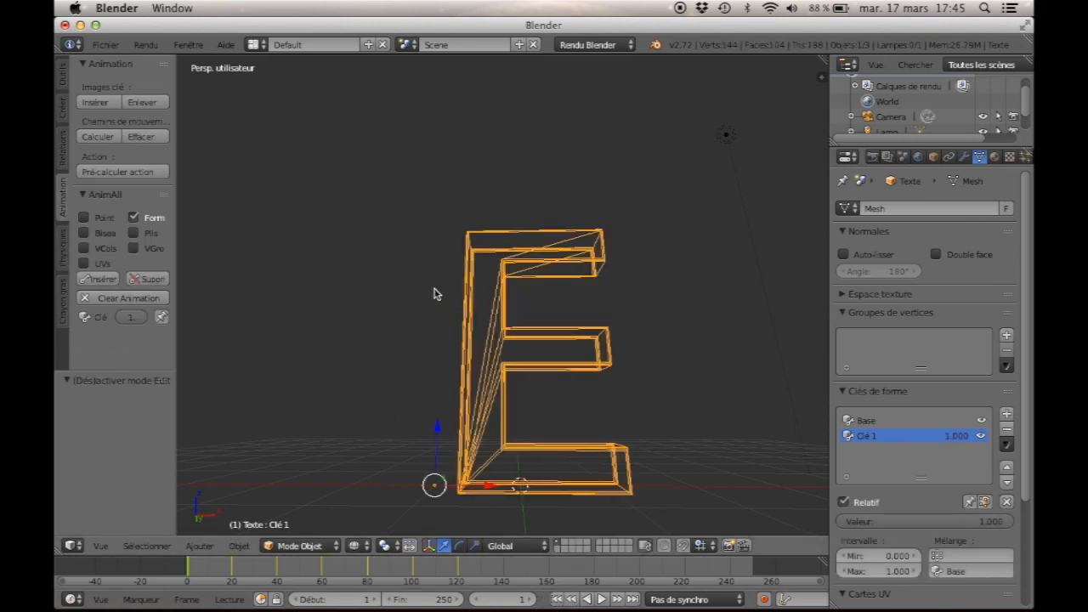
left_click(357, 545)
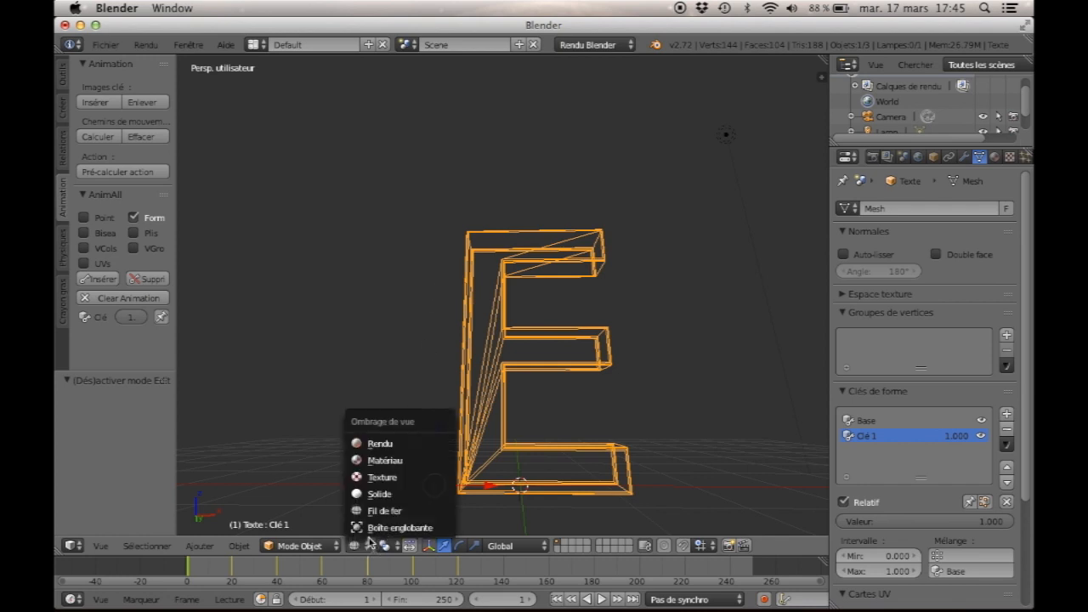
left_click(377, 493)
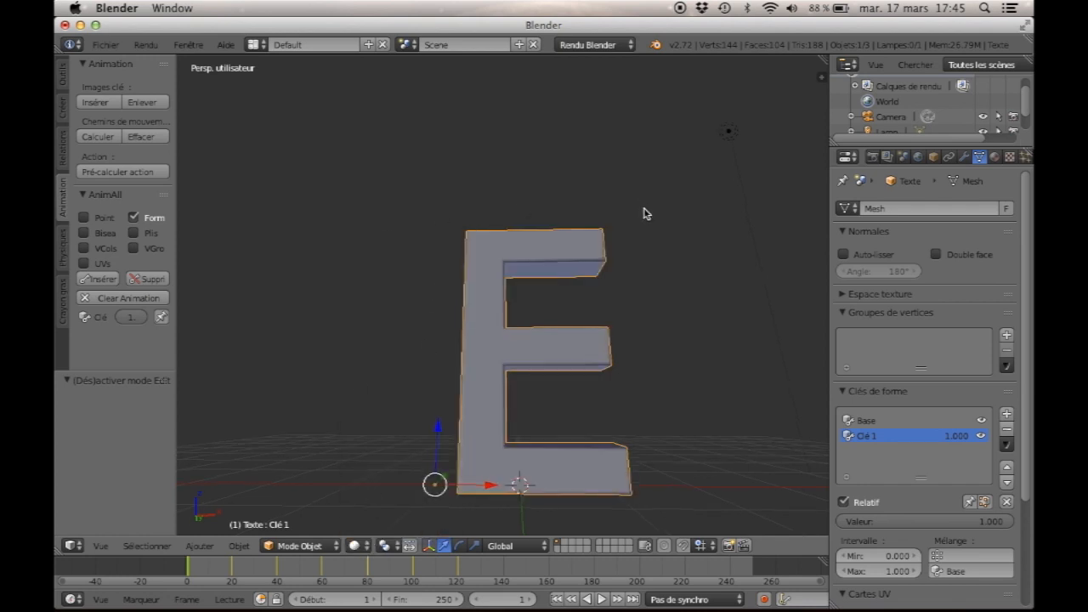
- Play the folding animation from frame 1 to check the whole motion, and stop it past the last keyframe
middle_click_drag(643, 213, 626, 255)
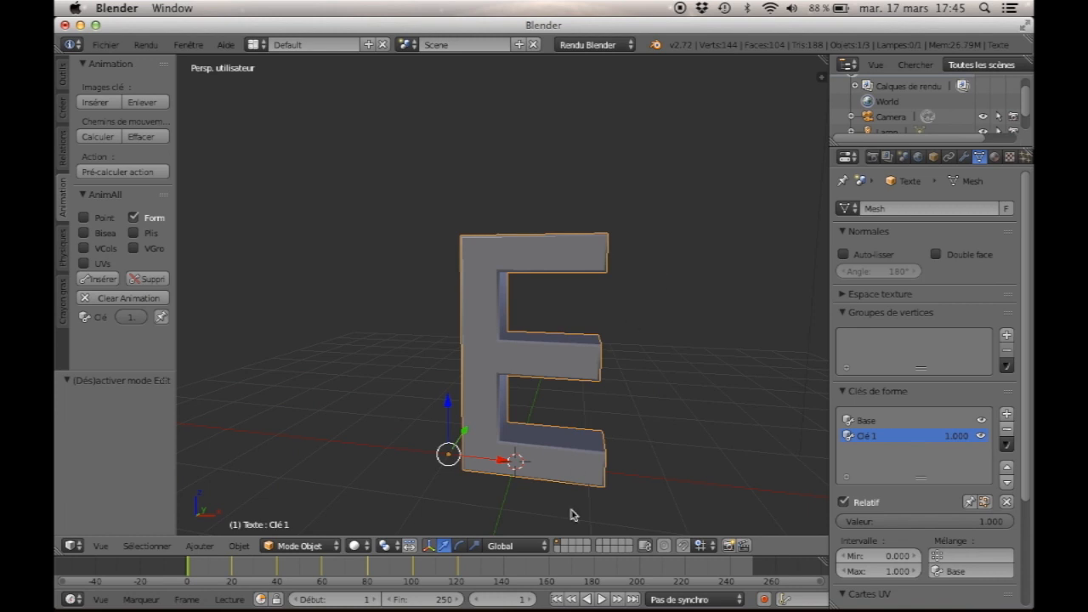
left_click(601, 599)
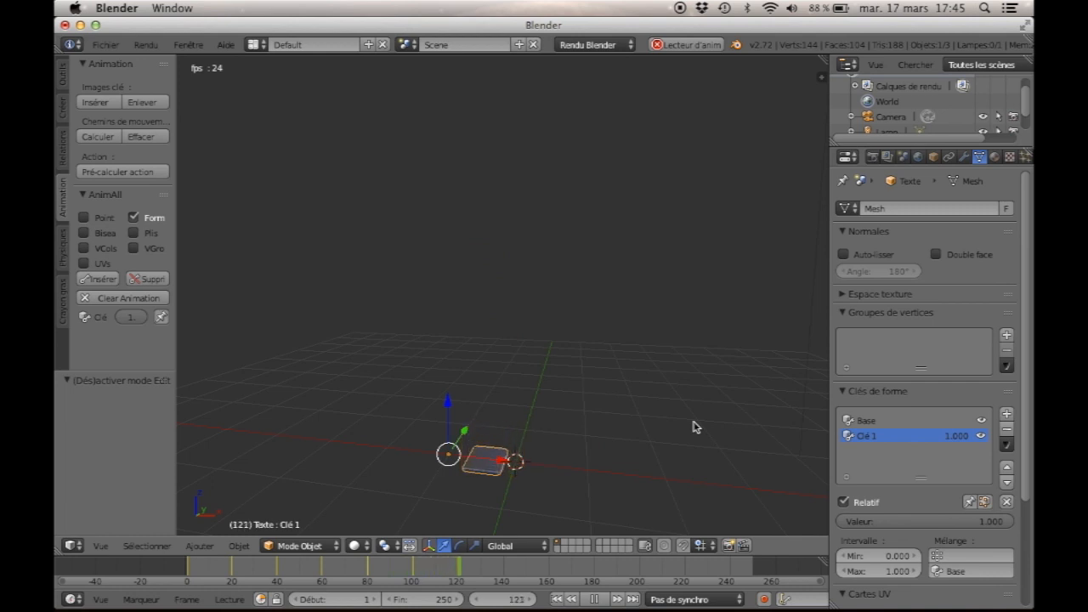
key("alt+a")
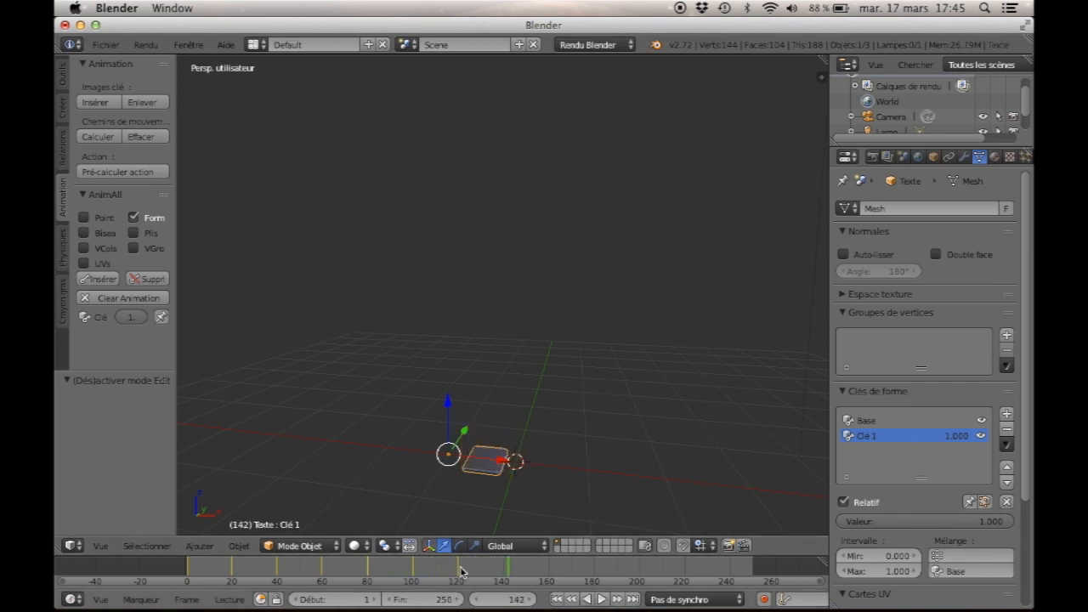
- Set the animation's end frame to 125 and go back to the first frame
left_click(423, 600)
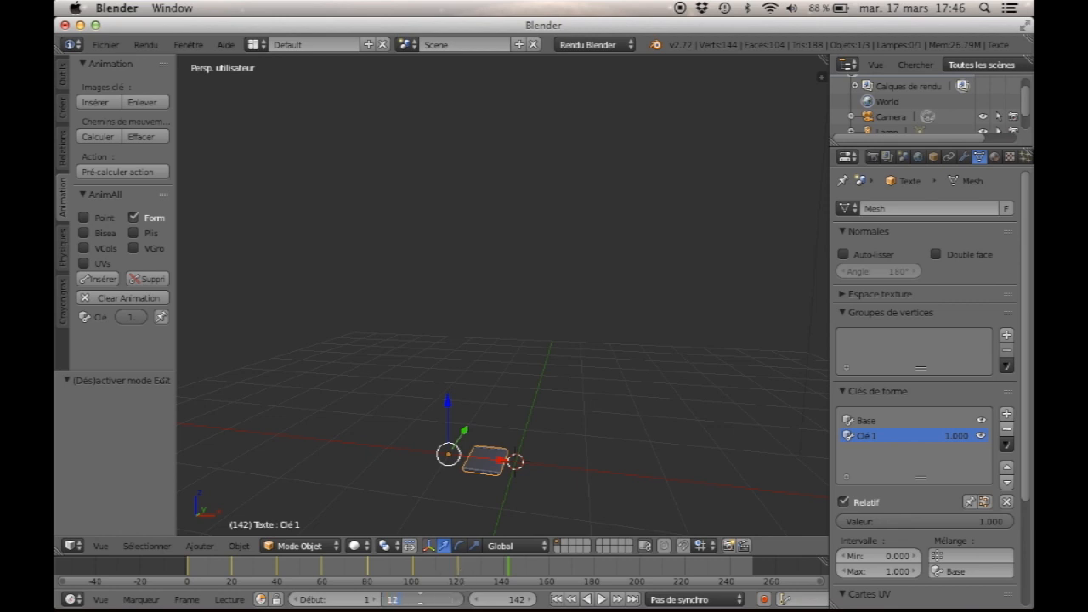
type("120")
key("Return")
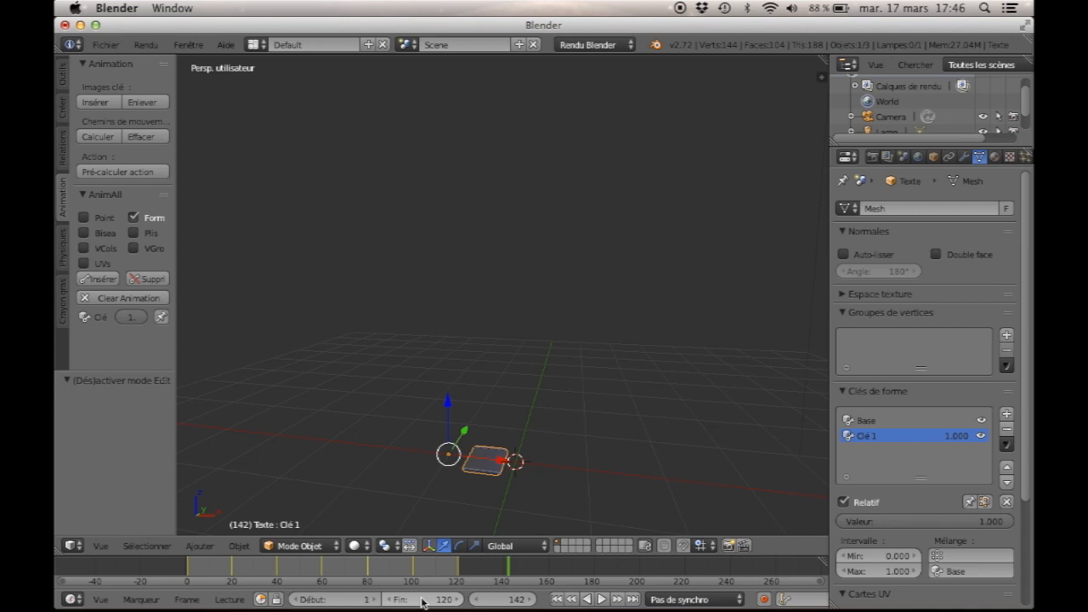
left_click(423, 600)
key("Return")
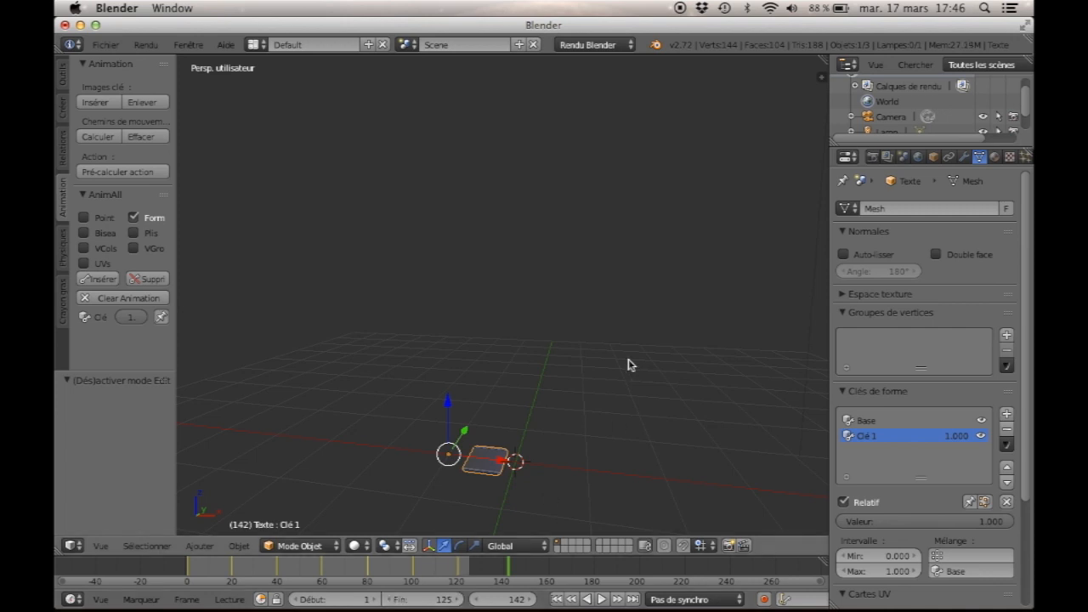
left_click(557, 599)
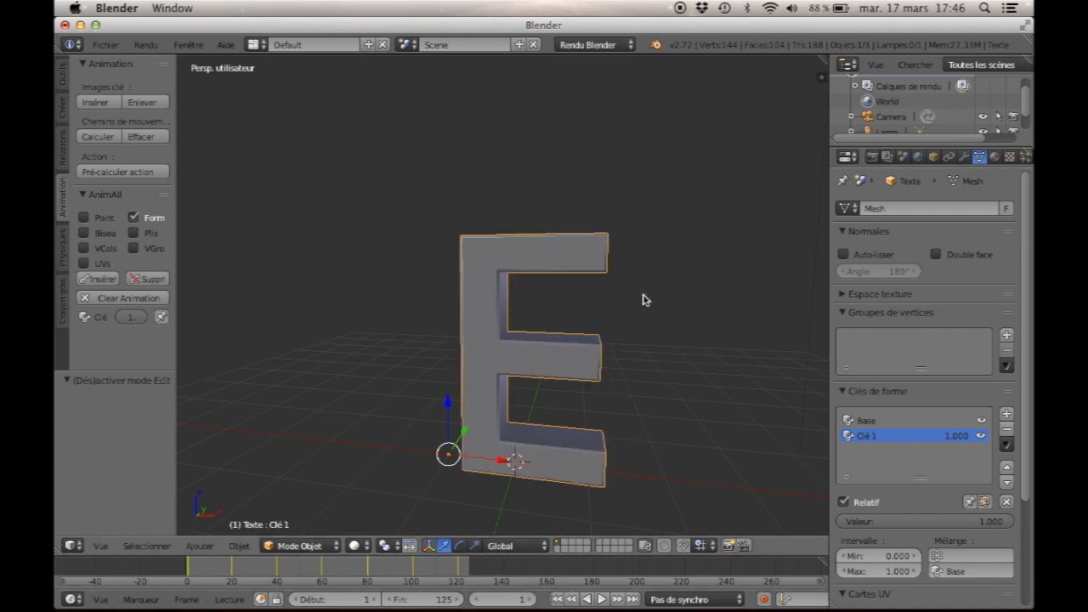
- Look through the camera, select it, and lock the camera to the view
mouse_move(643, 299)
middle_mouse_down()
mouse_move(649, 267)
mouse_move(668, 267)
mouse_move(651, 281)
middle_mouse_up()
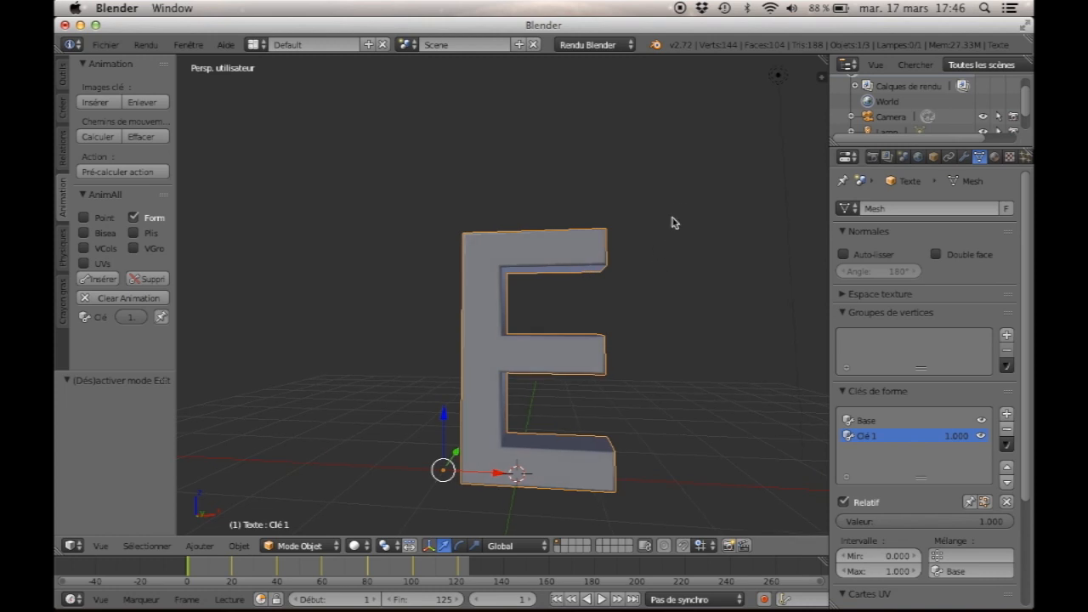
left_click(100, 546)
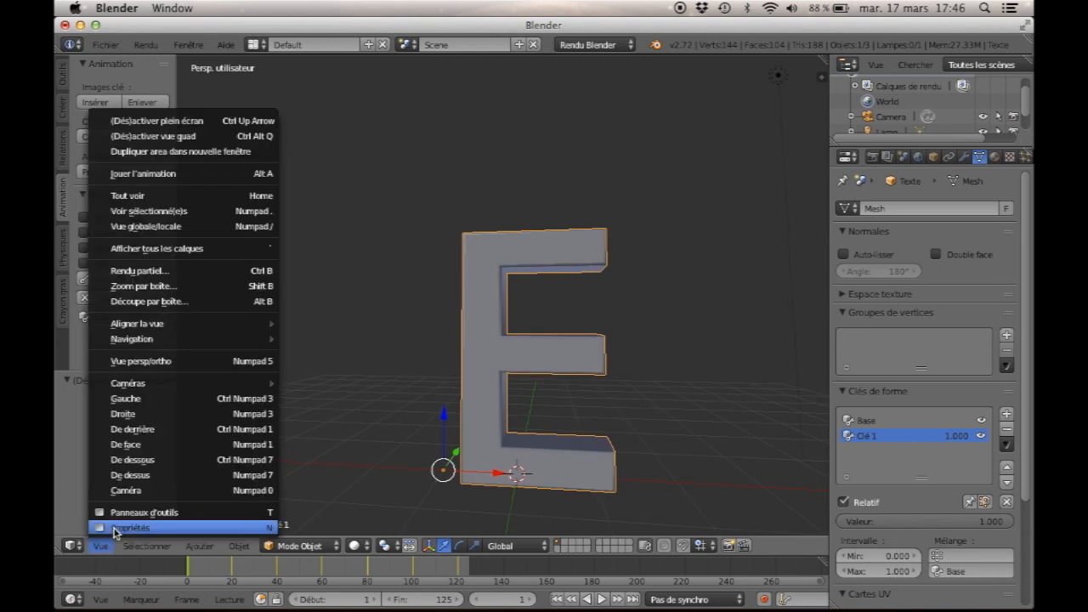
left_click(129, 490)
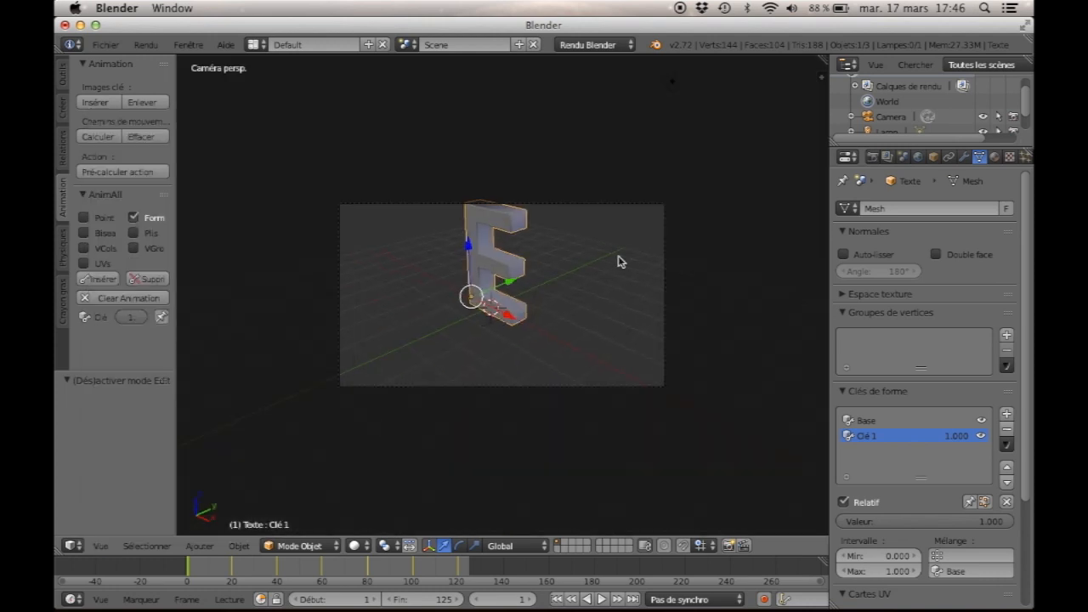
right_click(663, 206)
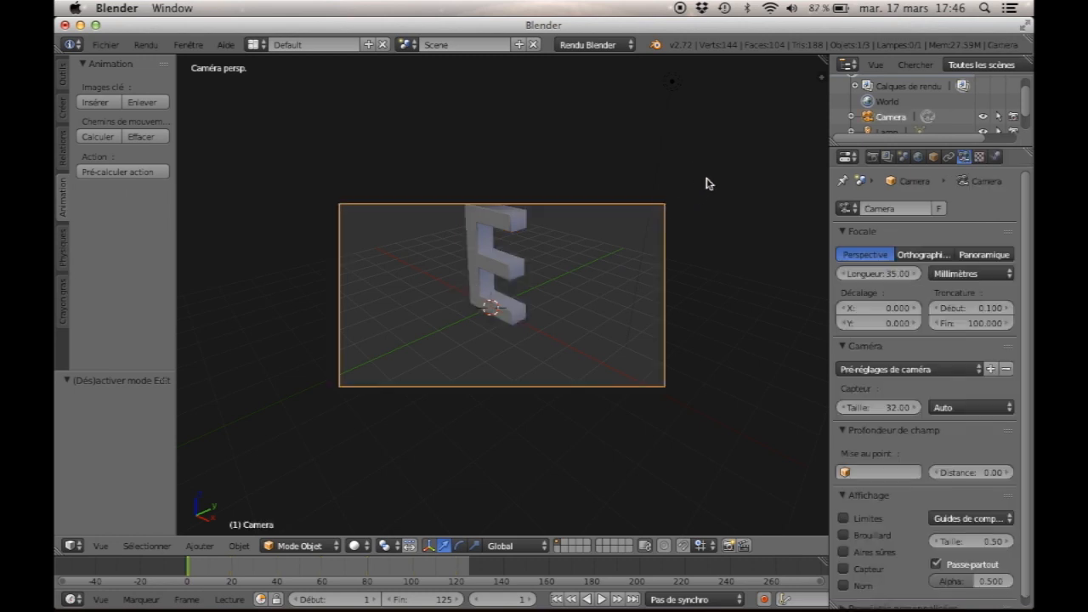
key("n")
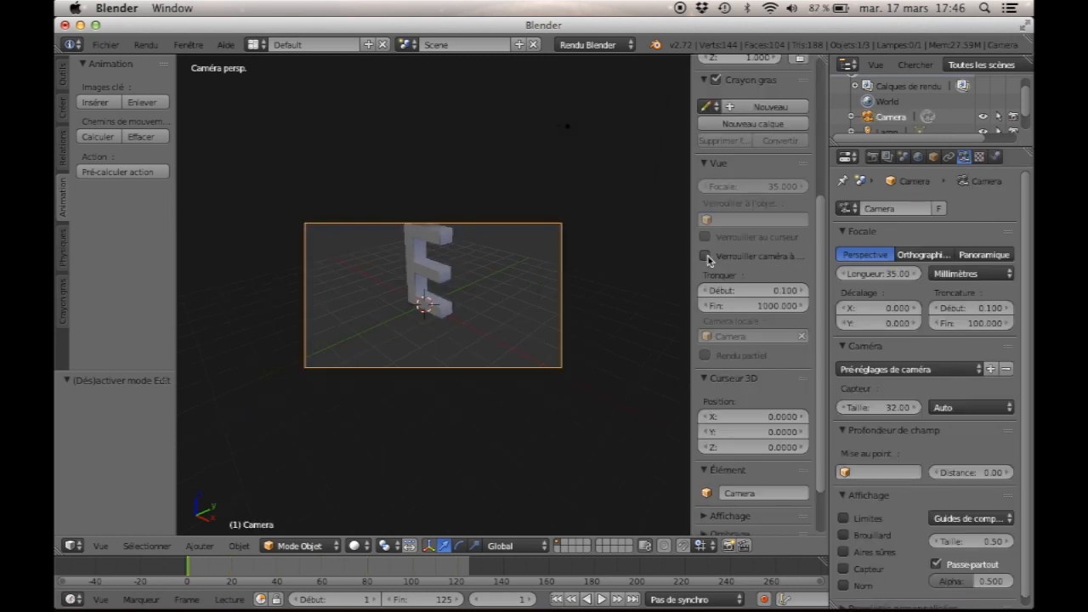
left_click(705, 257)
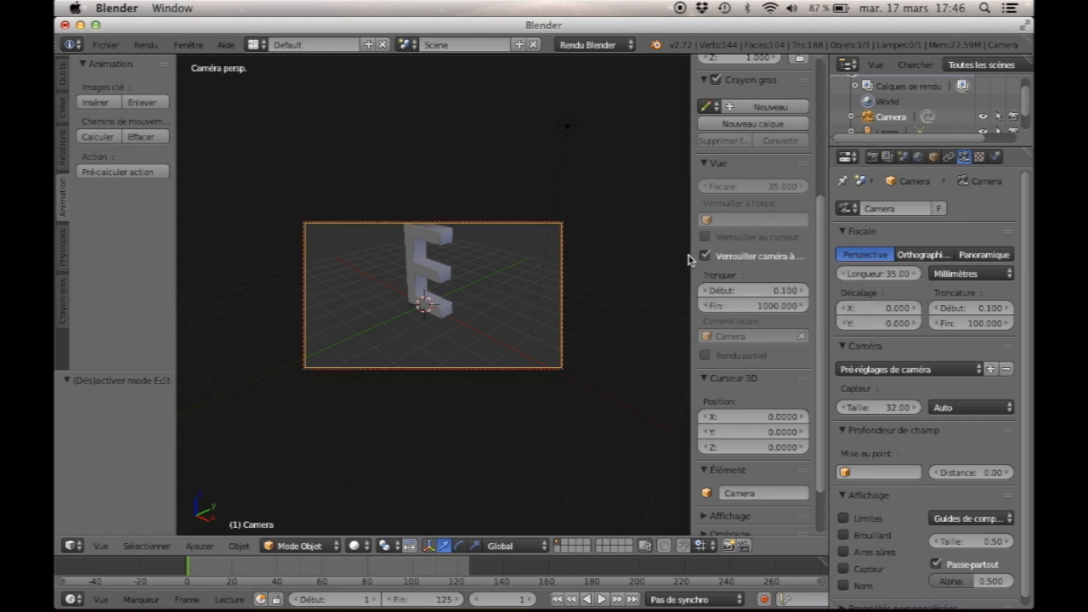
- Reframe the E by orbiting the camera and moving it about 0.913 along Z and -0.265 along X, and unlock it from the view
middle_click_drag(498, 303, 553, 281)
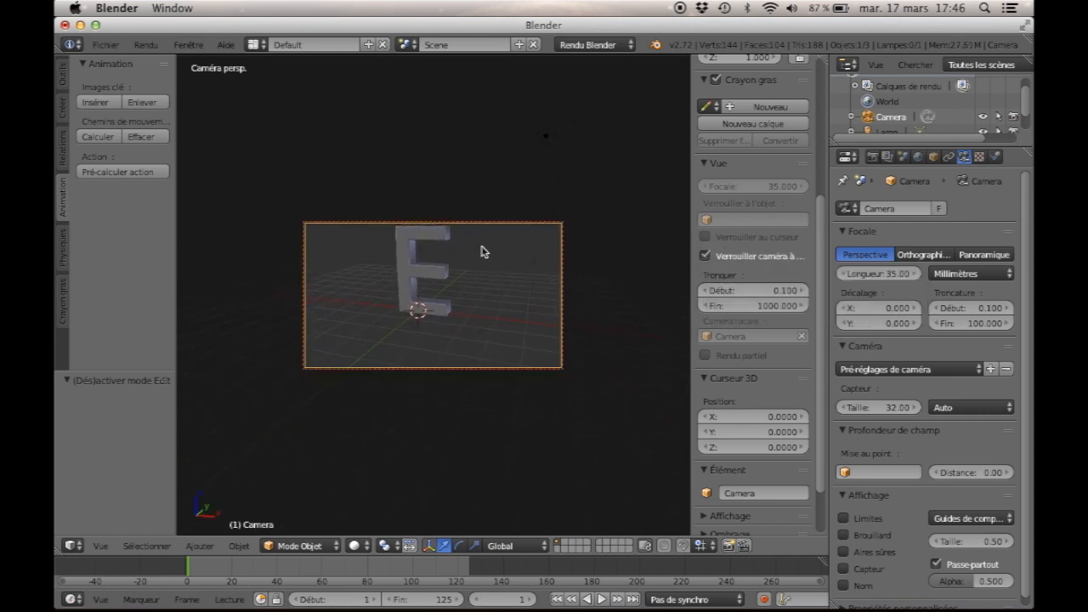
key("g")
key("z")
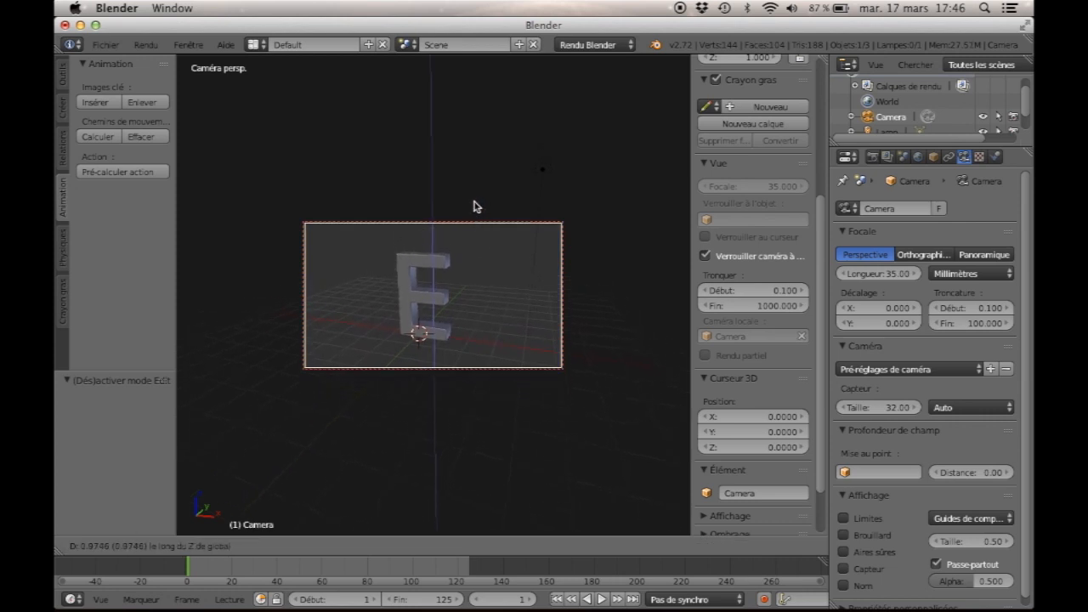
left_click(474, 208)
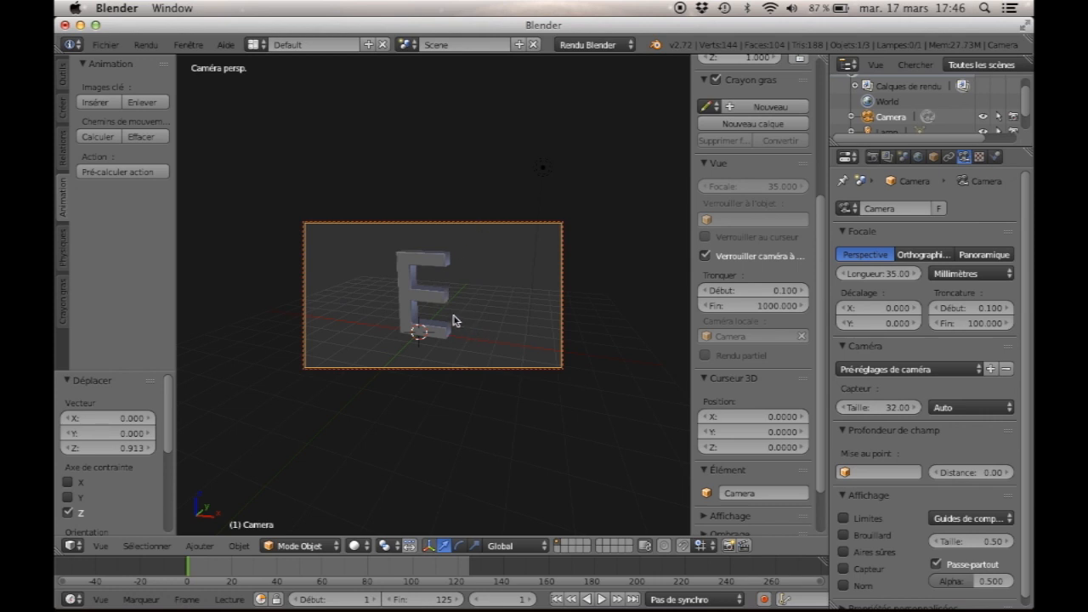
key("g")
key("x")
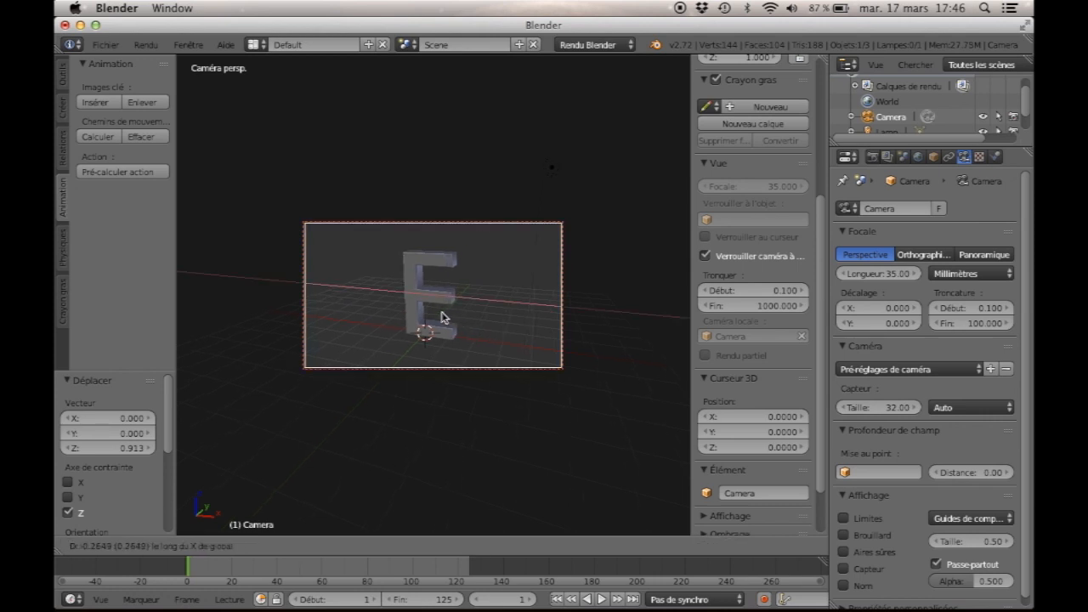
left_click(444, 317)
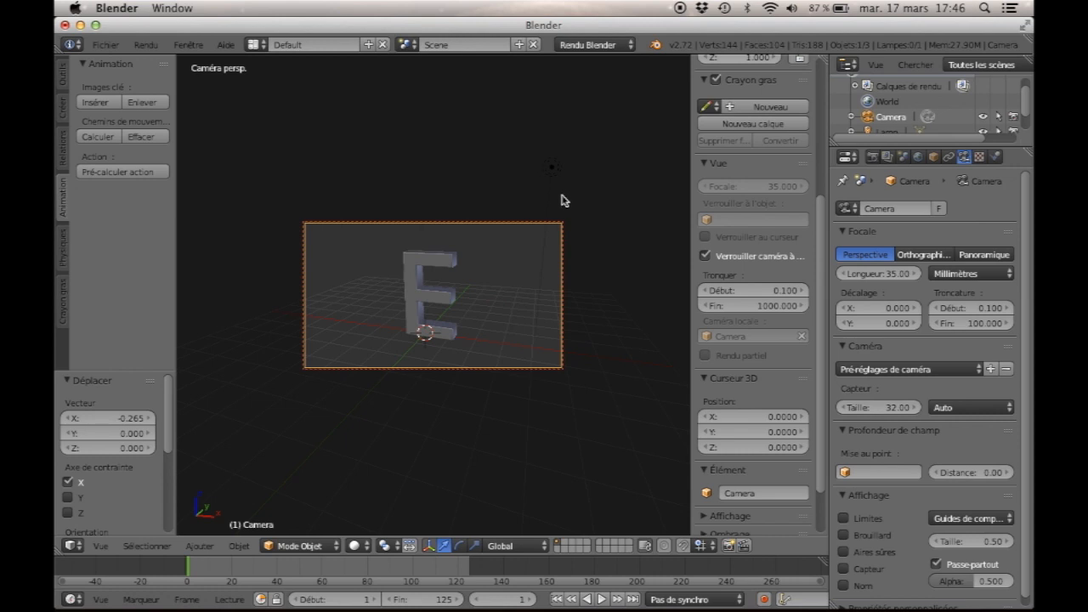
left_click(706, 255)
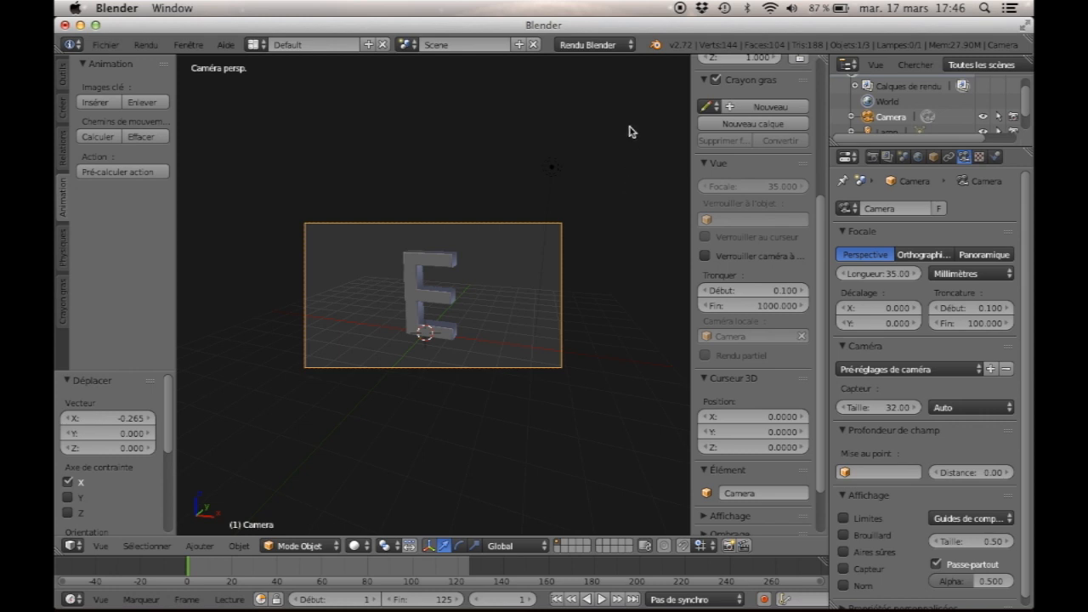
- Select the lamp, move it in front of the E and centre it along X from the top view, and return to the camera view
right_click(551, 167)
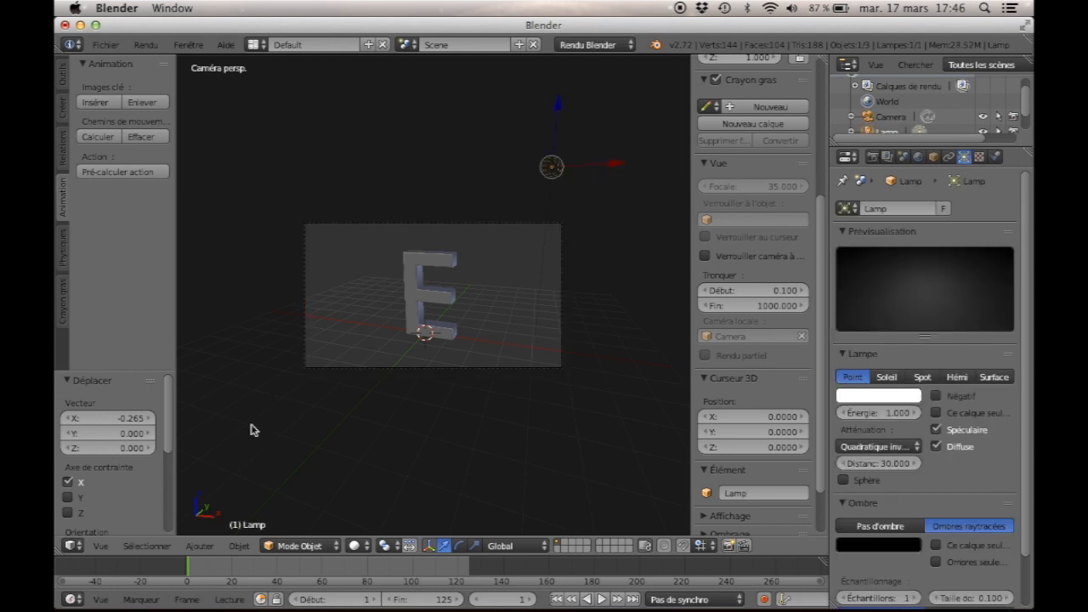
left_click(100, 546)
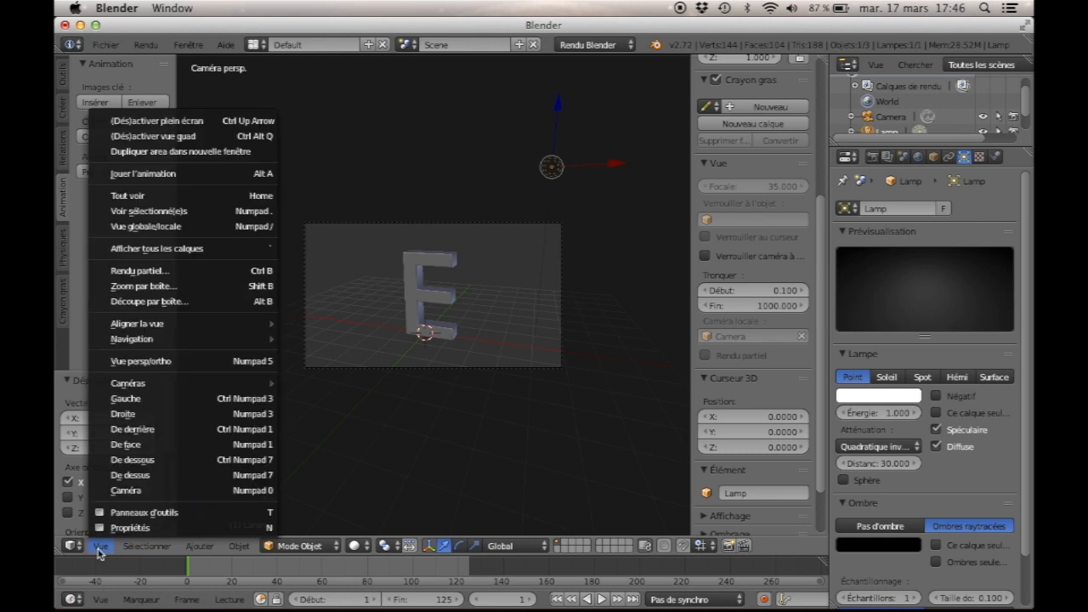
left_click(125, 475)
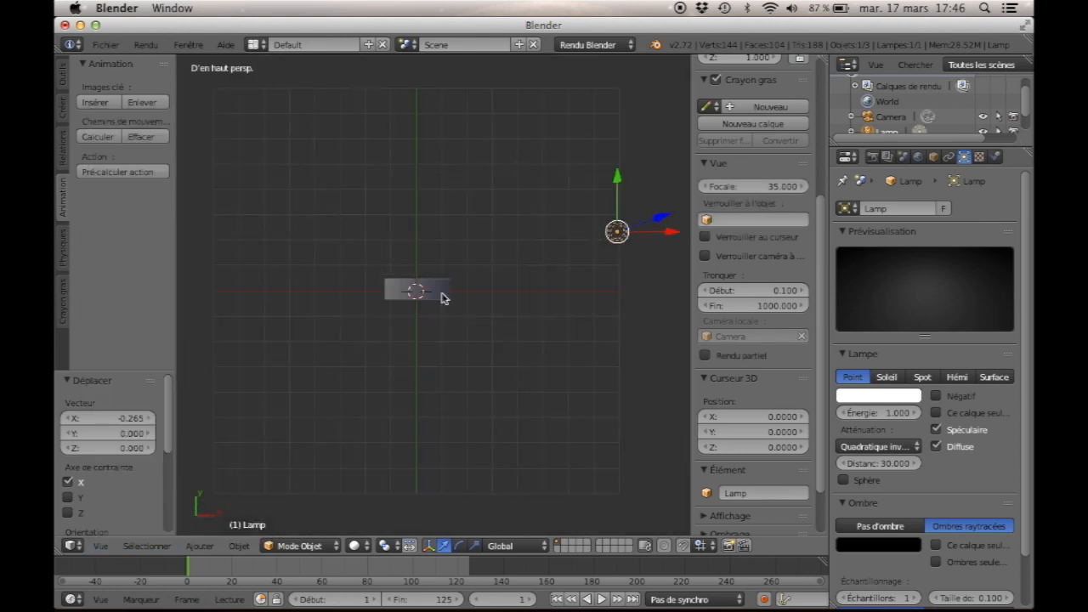
left_click_drag(621, 184, 590, 386)
left_click_drag(663, 447, 459, 451)
left_click_drag(423, 389, 414, 412)
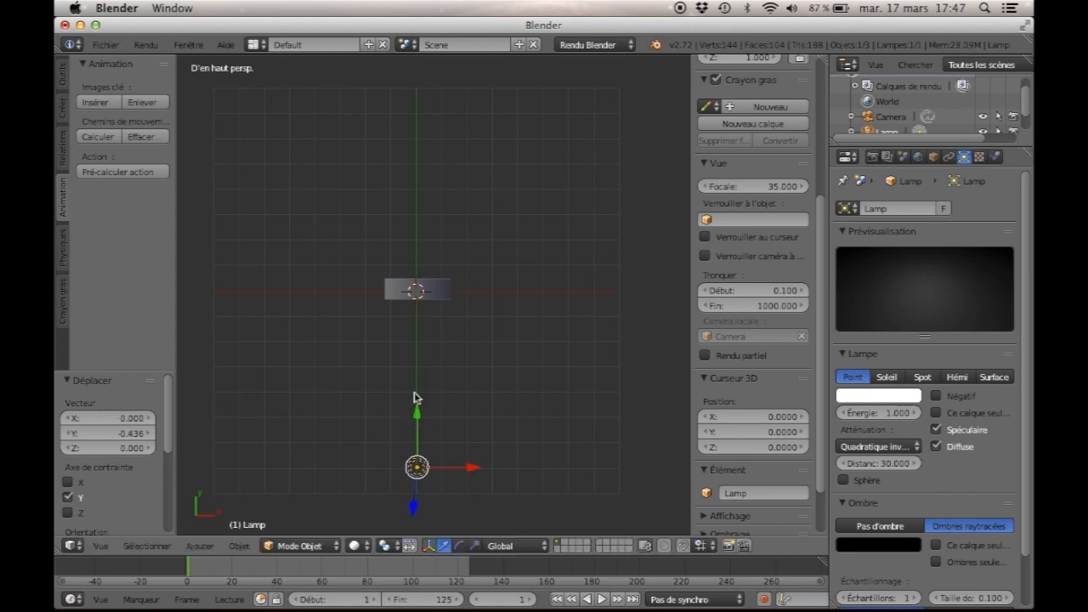
left_click(103, 546)
left_click(141, 484)
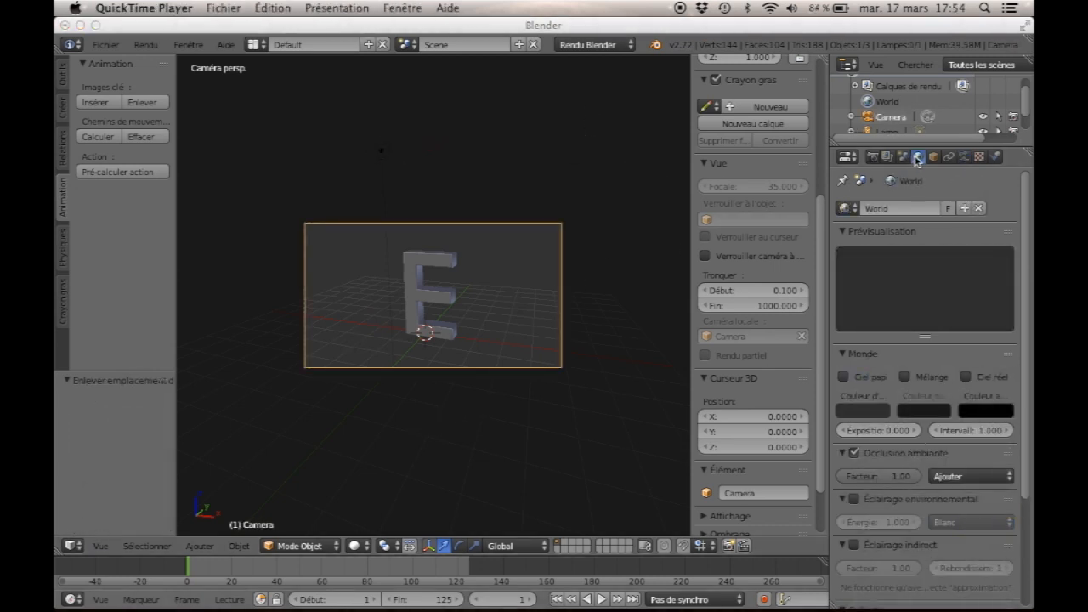
- Set the world's horizon colour to black and make sure ambient occlusion is enabled
left_click(918, 158)
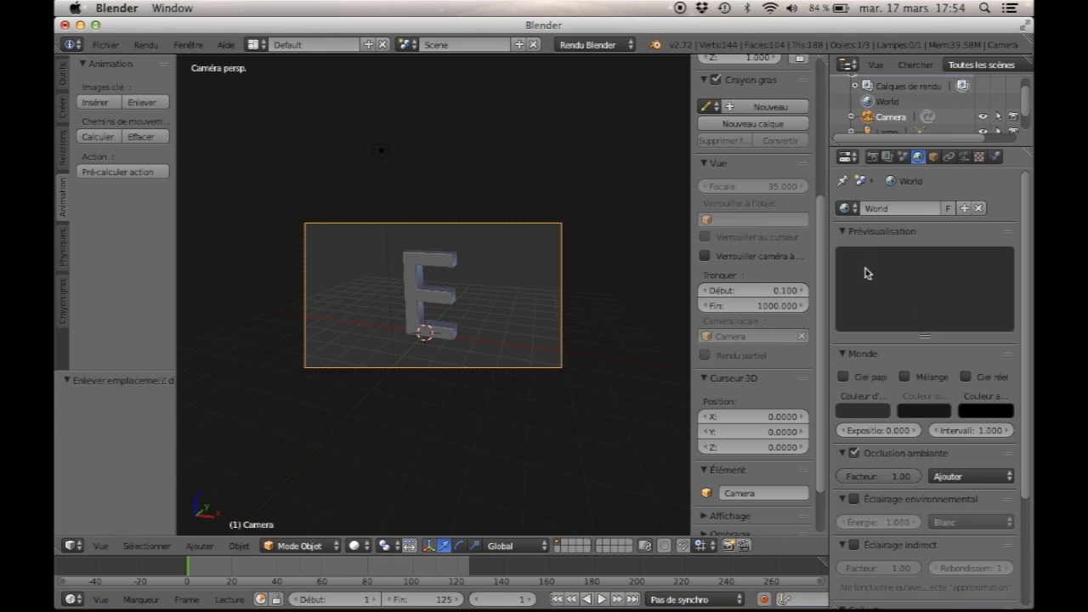
left_click(863, 411)
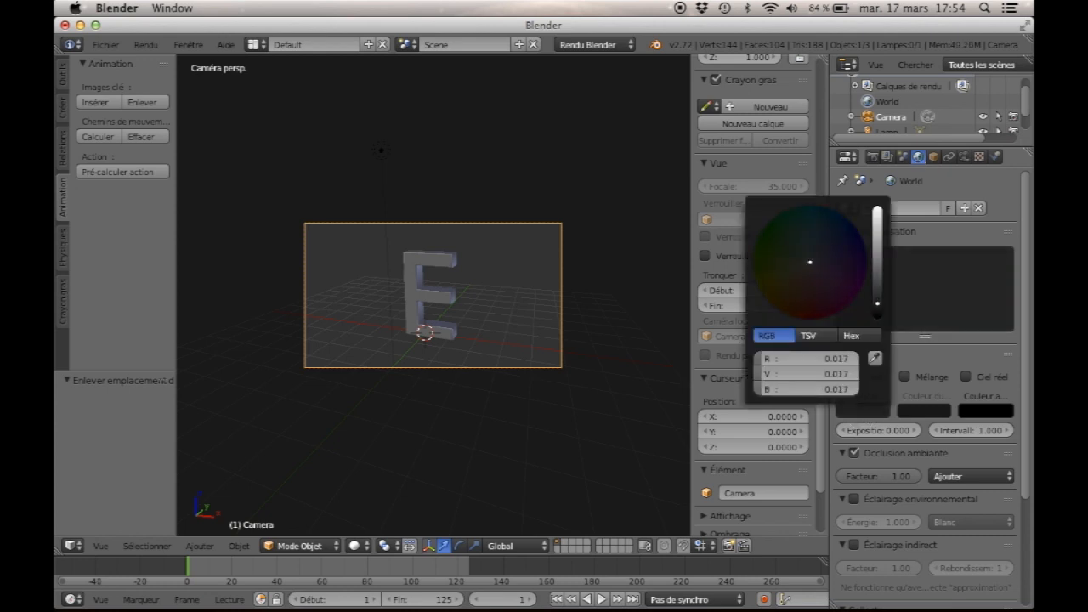
left_click(877, 314)
left_click_drag(878, 314, 877, 318)
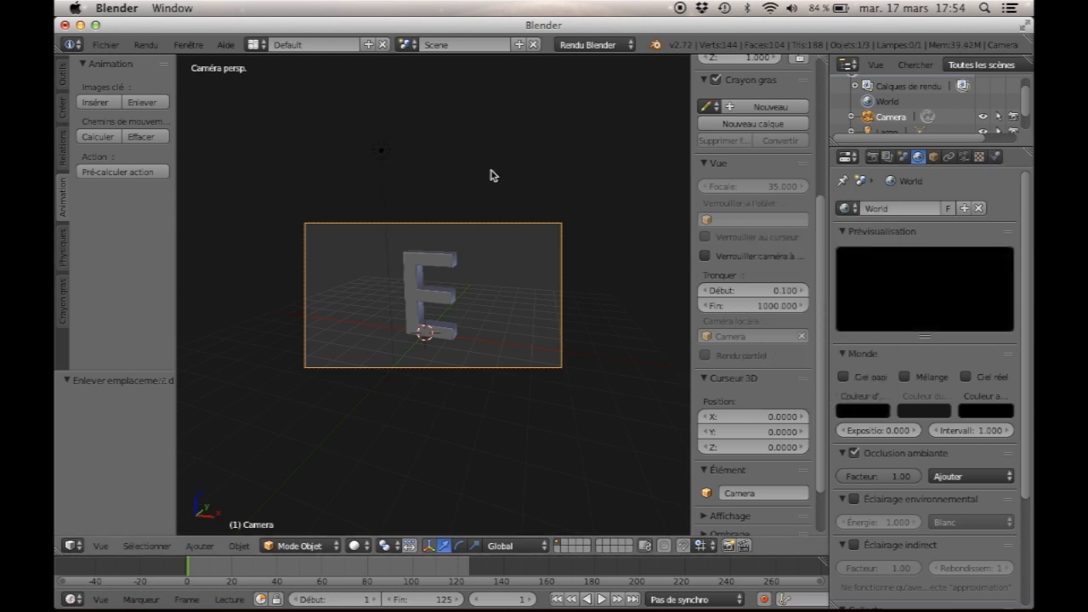
left_click(855, 454)
- Select the E, switch the render engine to Cycles, and give the letter a new material
right_click(440, 261)
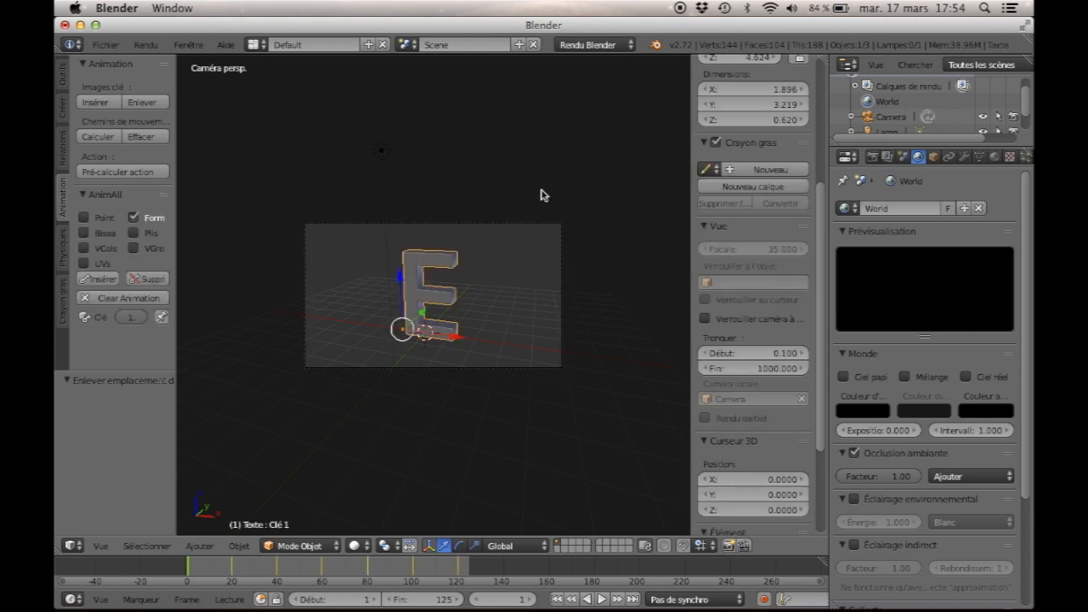
left_click(631, 49)
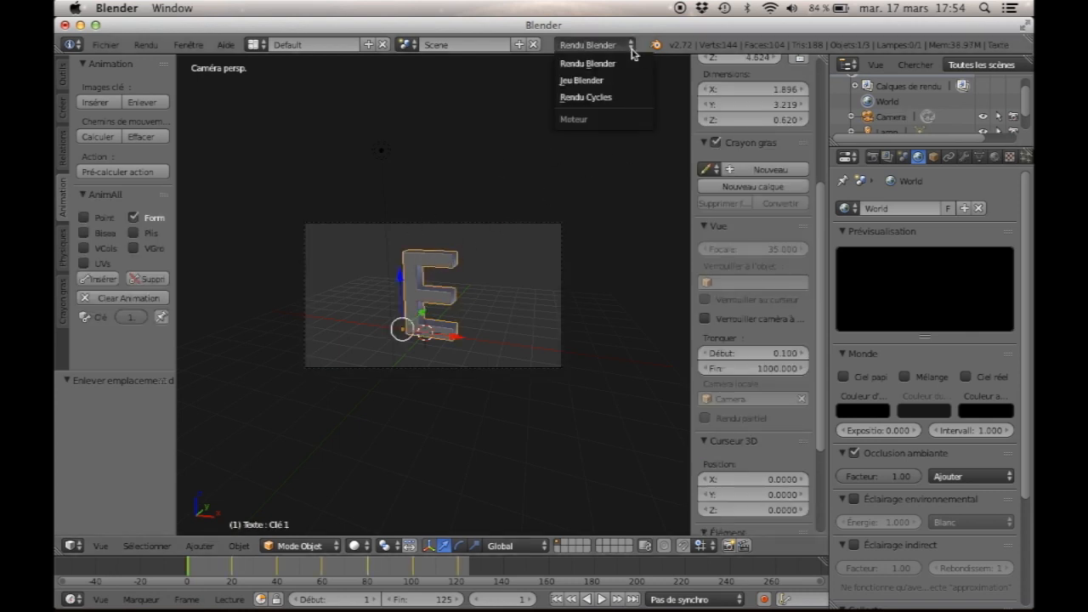
left_click(625, 100)
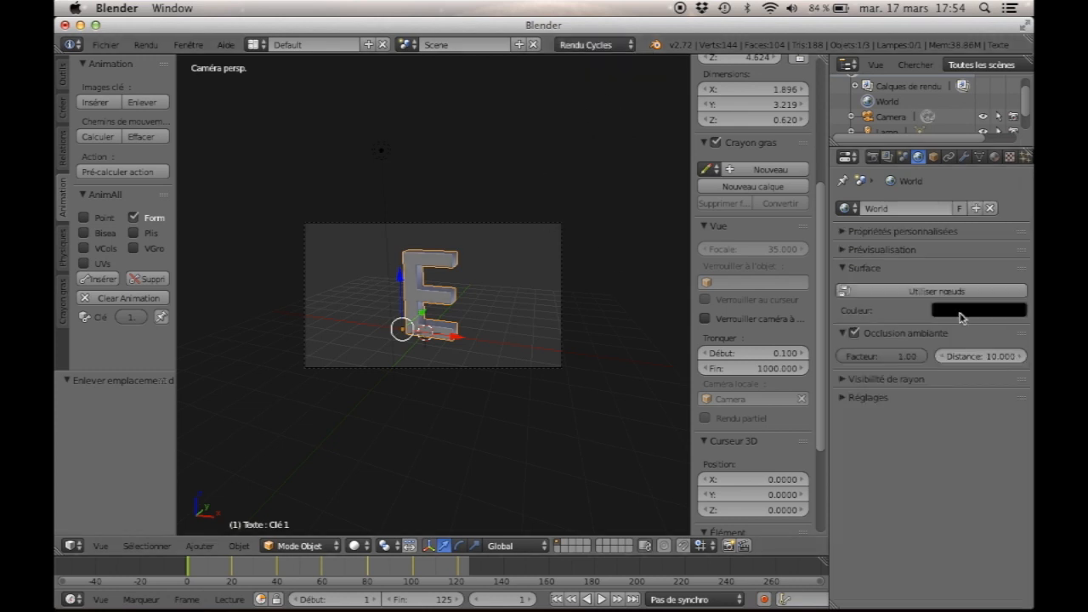
left_click(995, 158)
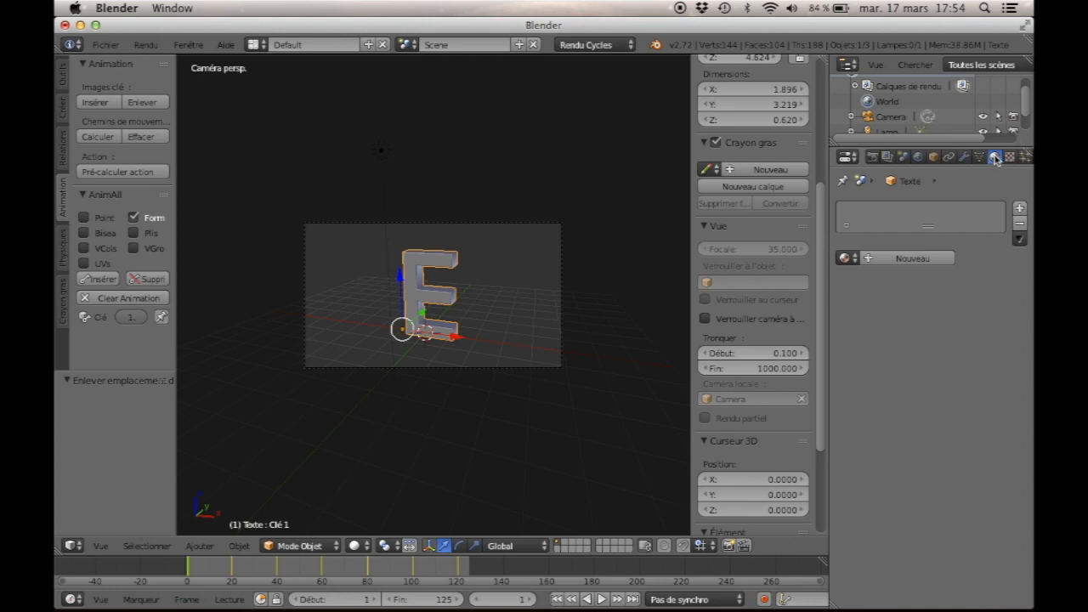
left_click(912, 257)
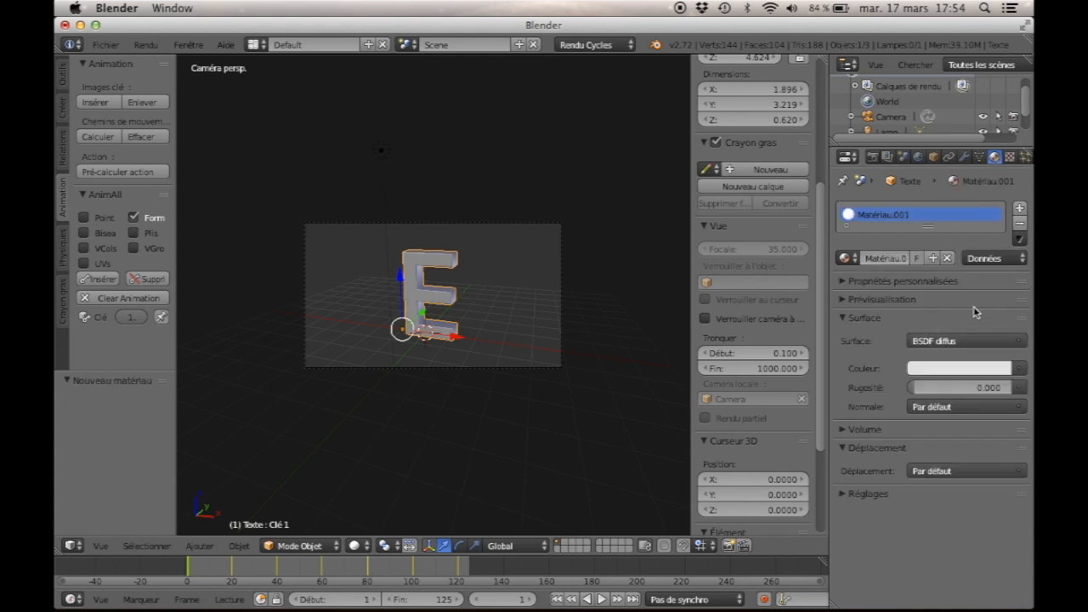
- Drive the material's diffuse colour with an image texture and load A.jpg from the Métaux folder, browsing it as thumbnails
left_click(1021, 369)
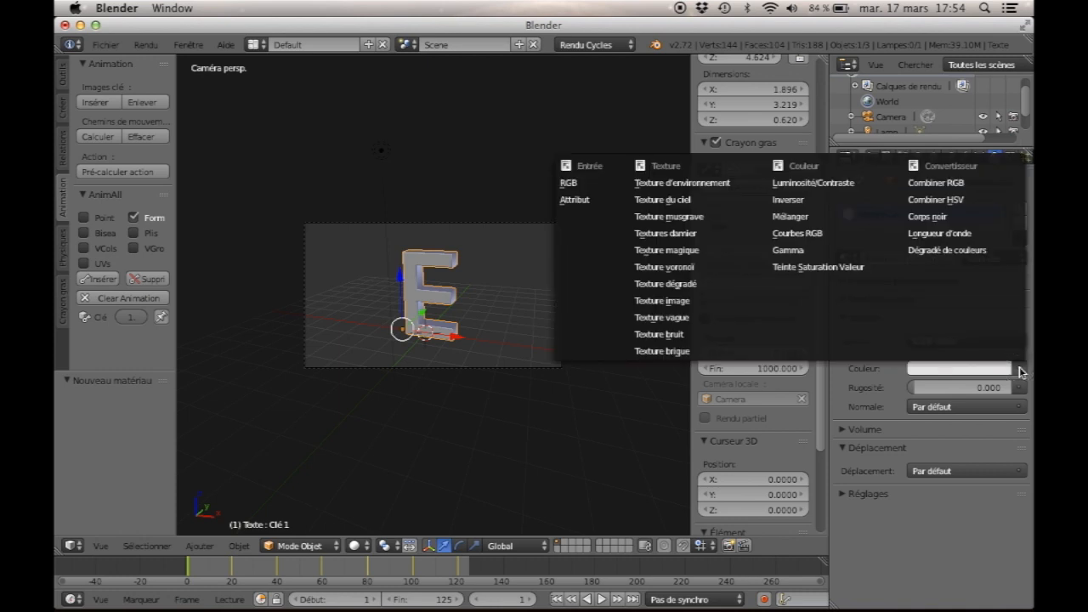
left_click(689, 301)
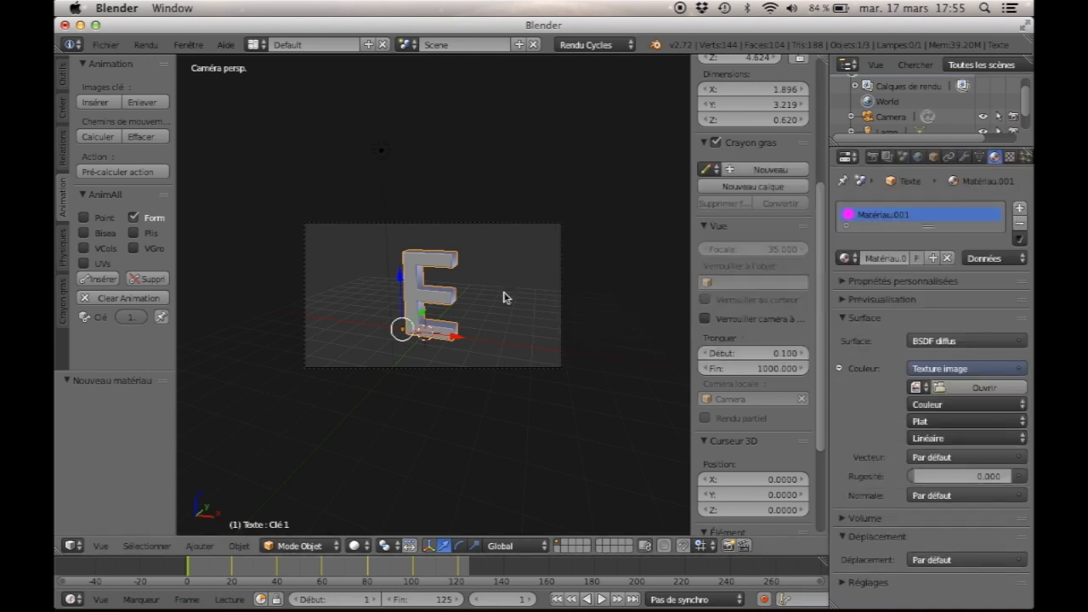
left_click(983, 387)
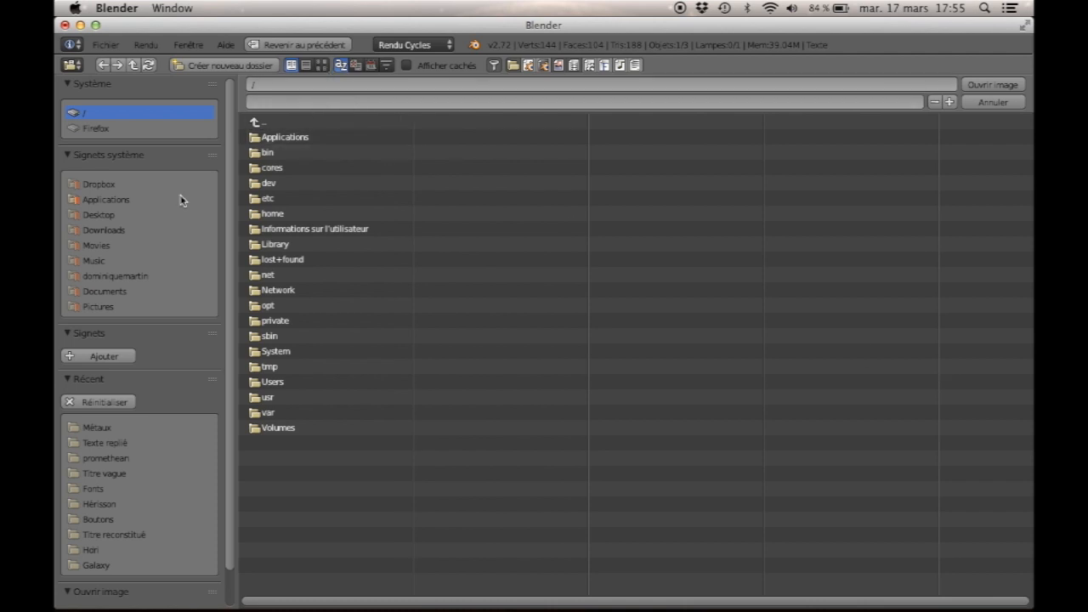
left_click(145, 431)
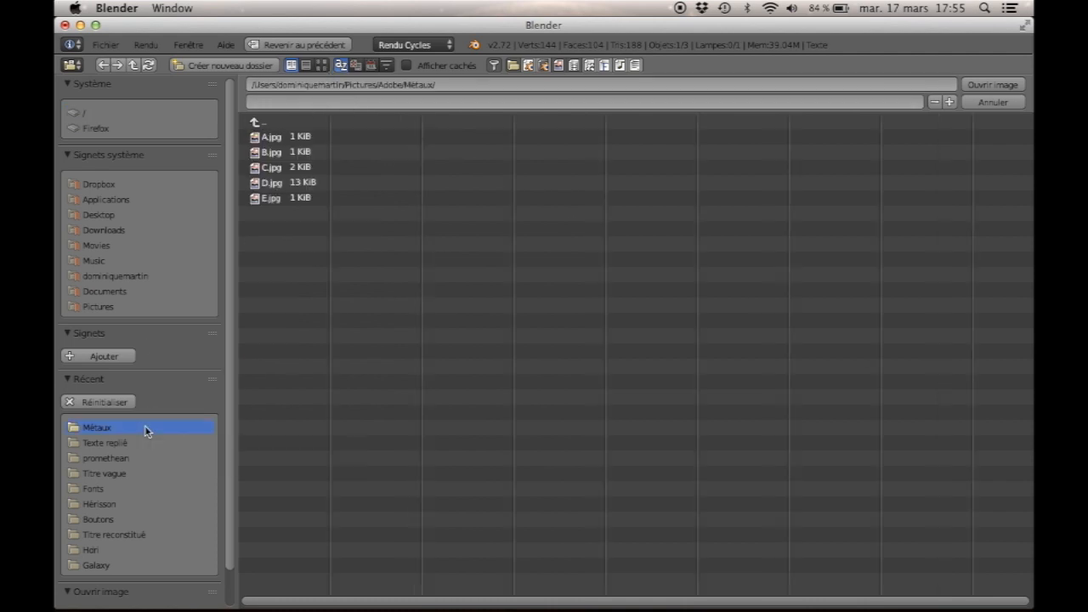
left_click(321, 65)
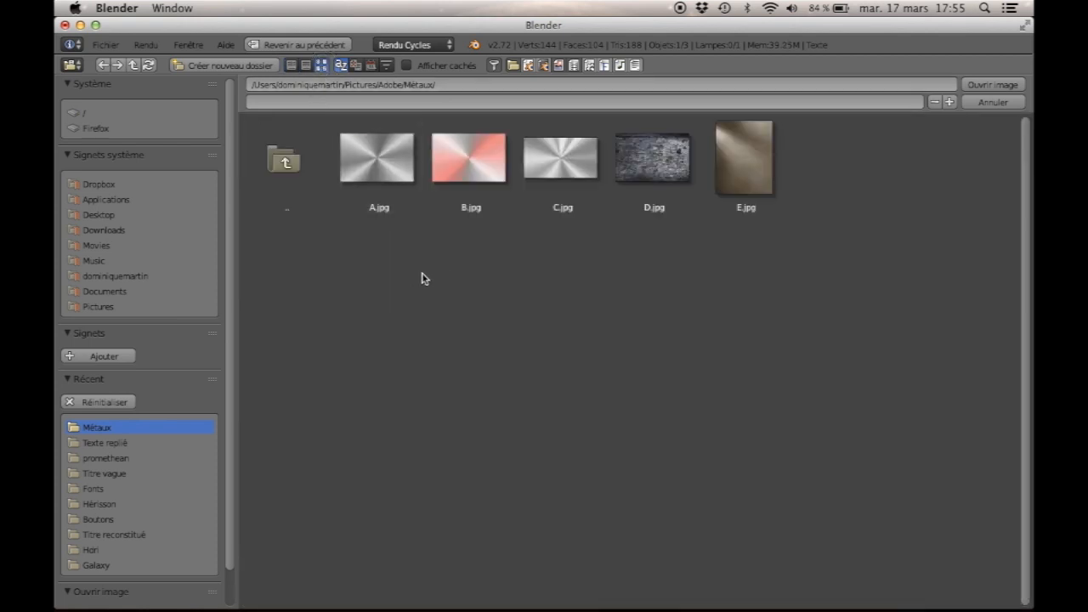
left_click(378, 165)
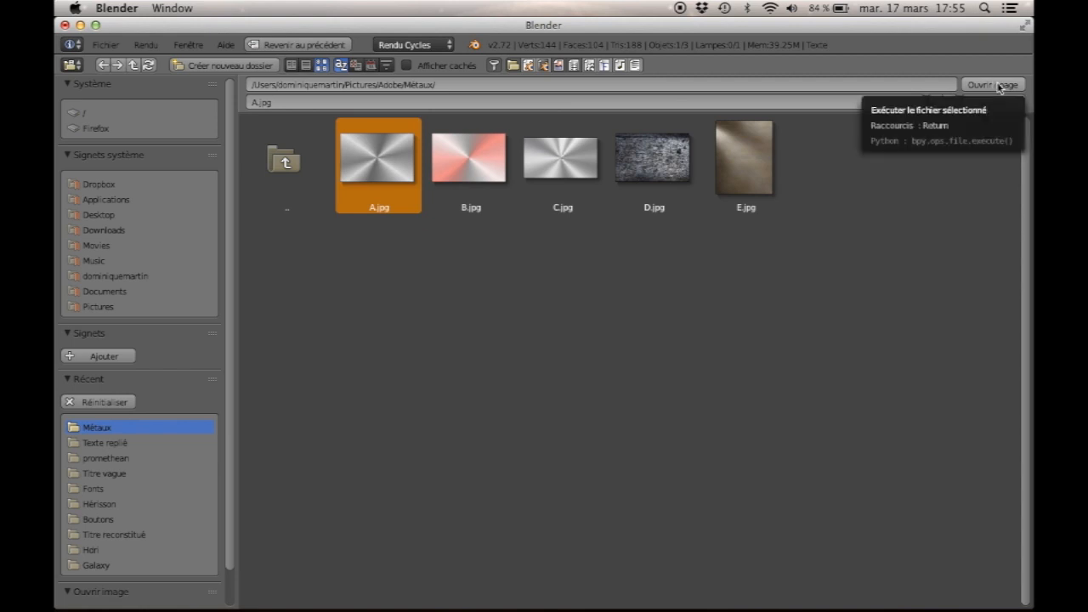
left_click(998, 85)
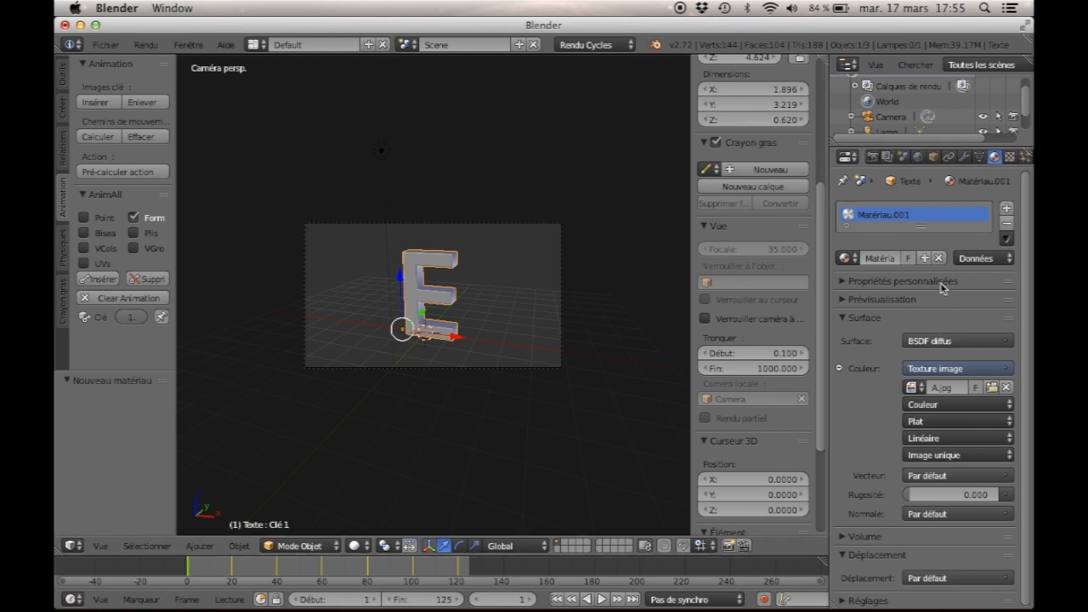
- Split the 3D view in two and turn the new area into a UV/Image editor
left_click_drag(827, 56, 431, 99)
left_click(450, 545)
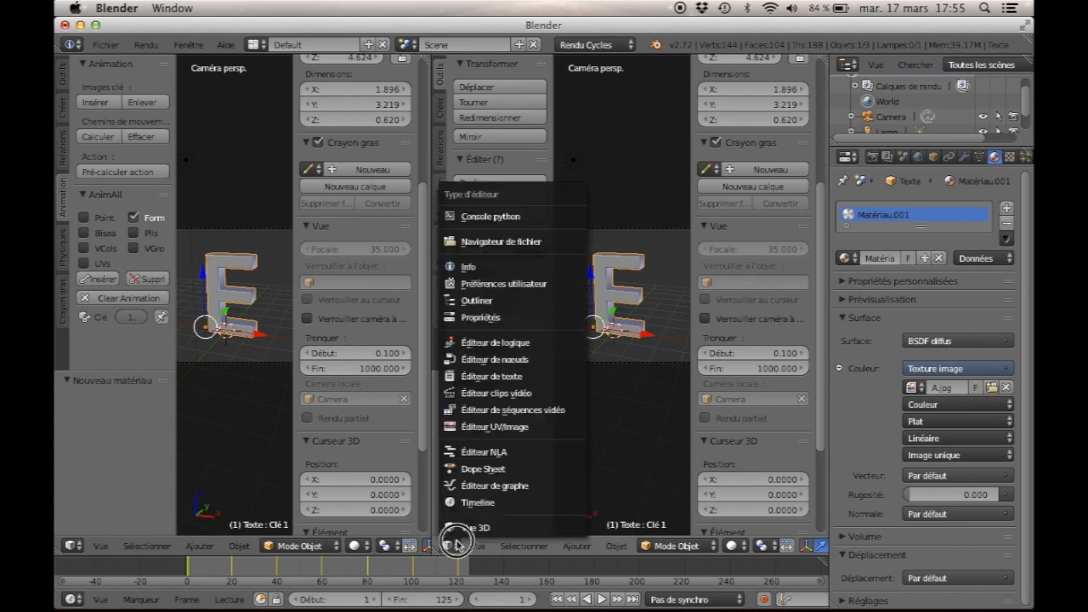
left_click(476, 427)
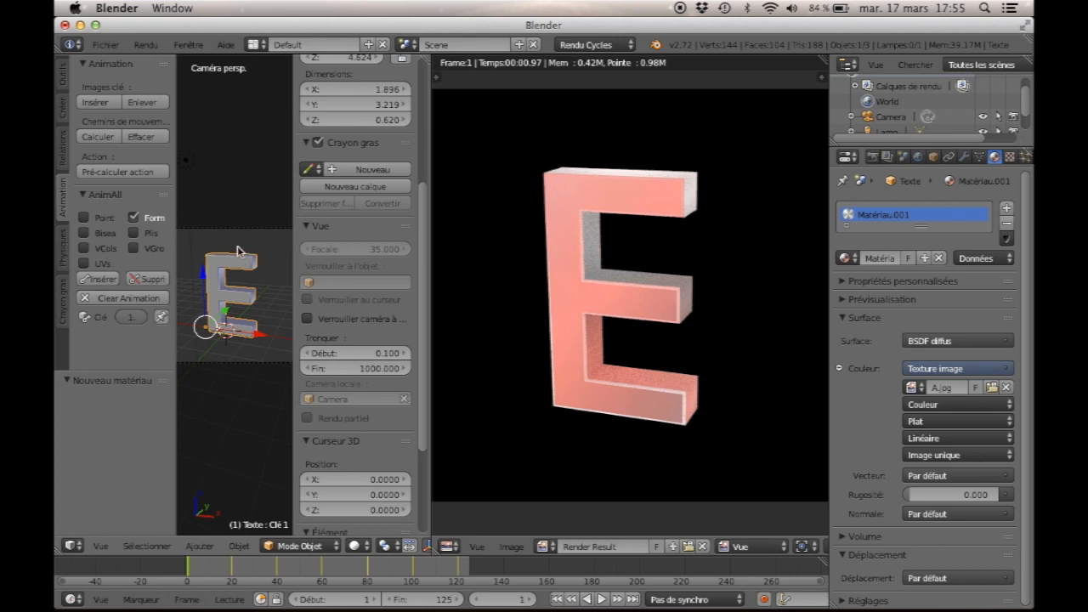
- Unwrap the E's entire mesh in edit mode and show A.jpg behind its UV layout
key("Tab")
key("a")
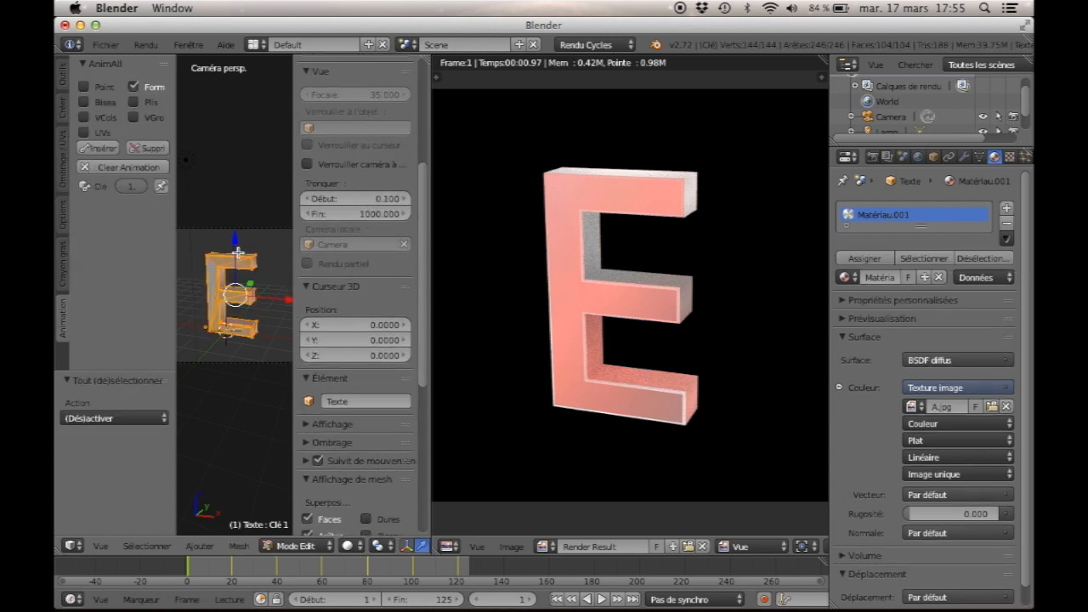
key("u")
left_click(237, 251)
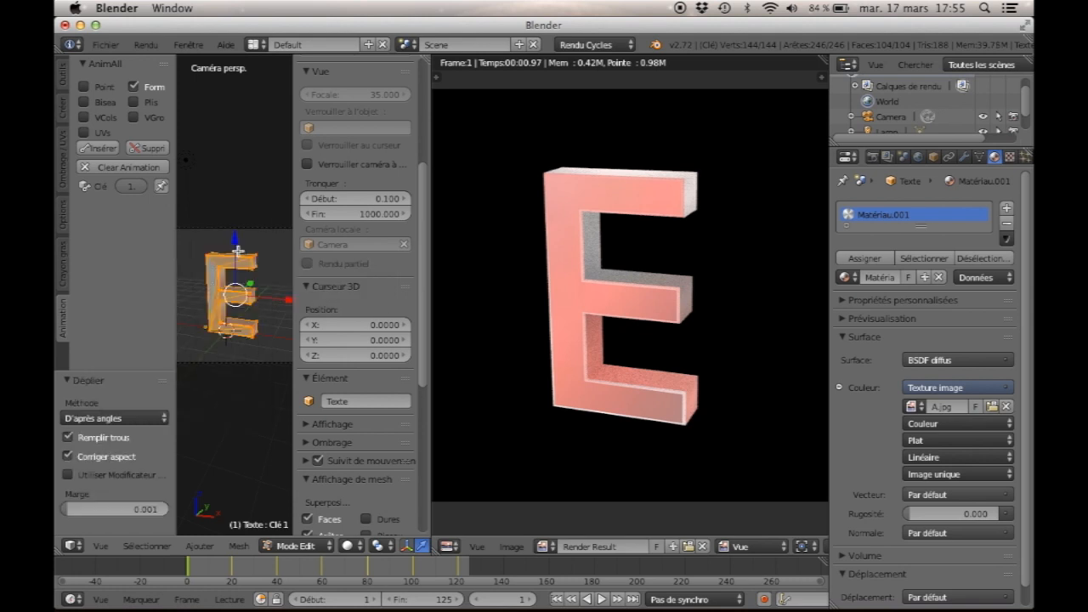
left_click(547, 547)
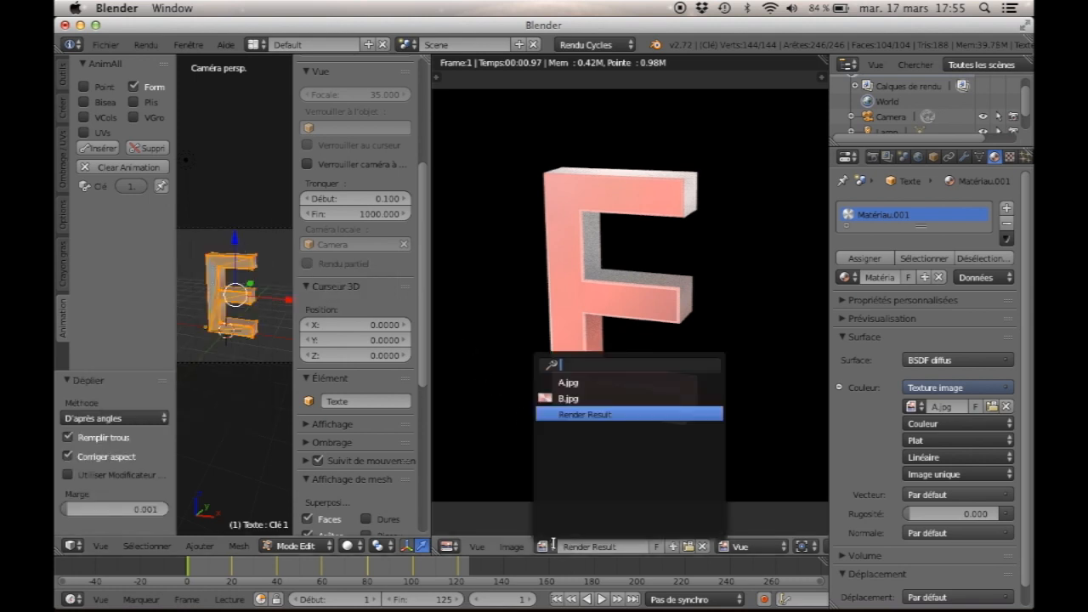
left_click(571, 382)
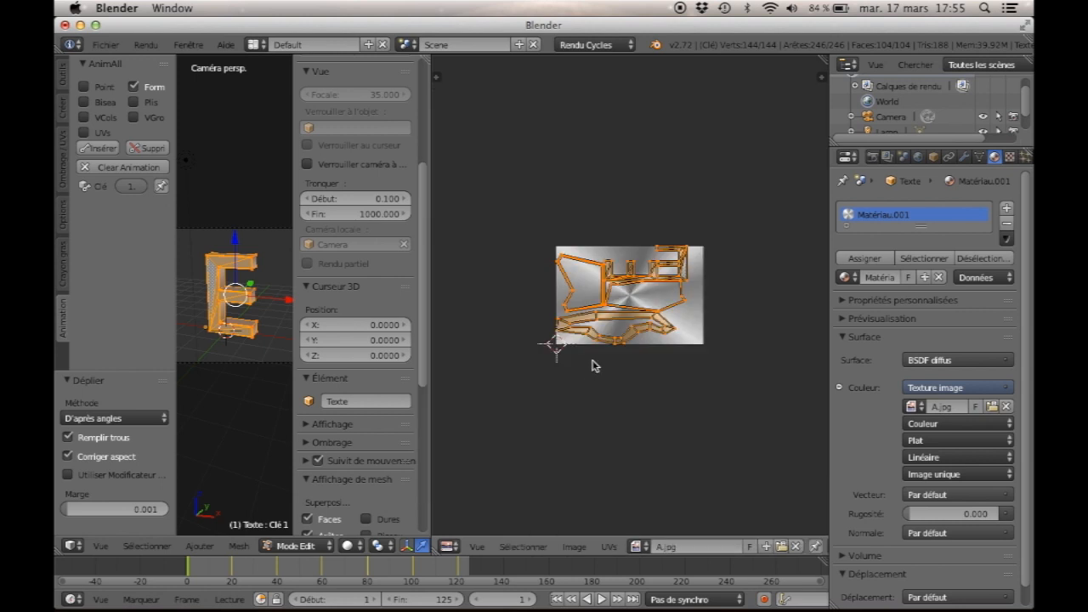
- Scale the UV layout to about 0.794, merge the UV area back into the 3D view, and return to object mode
key("s")
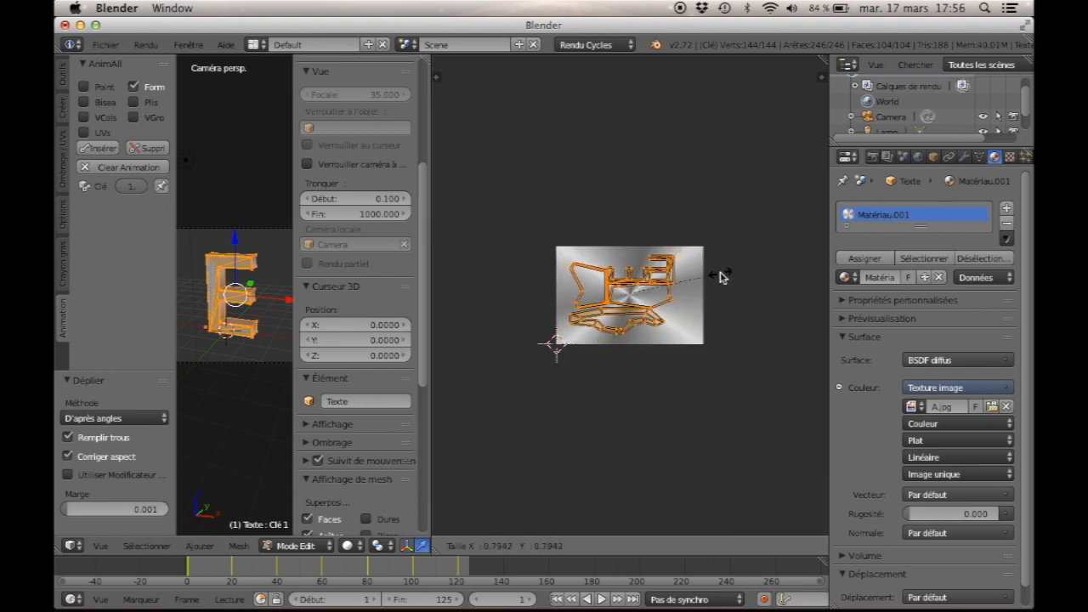
left_click(720, 276)
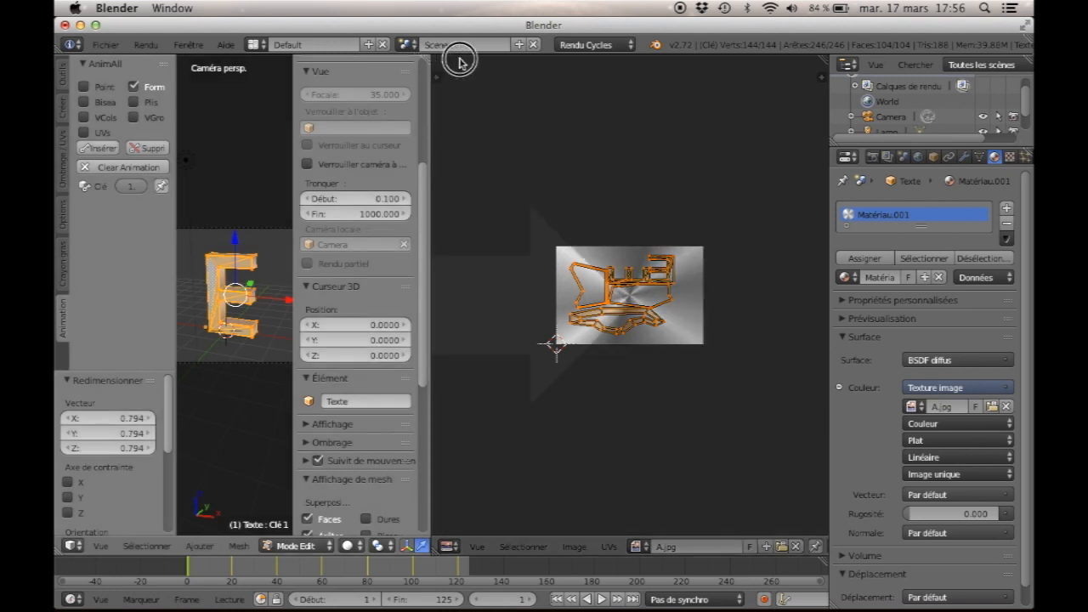
left_click_drag(459, 61, 486, 62)
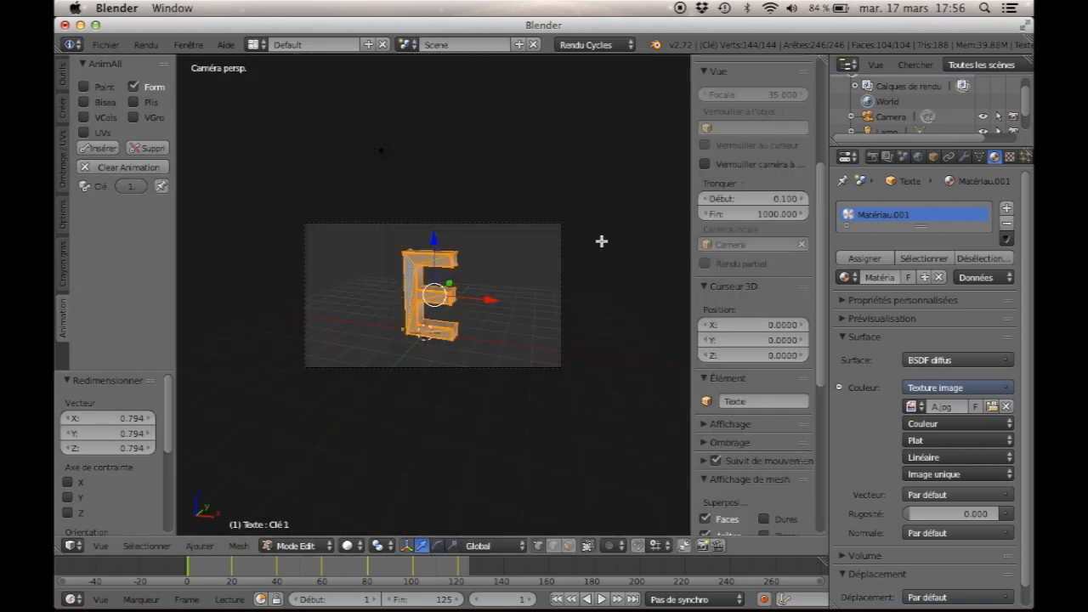
key("Tab")
- Render the current frame to check the metal texture on the E, and return to the 3D view
left_click(873, 157)
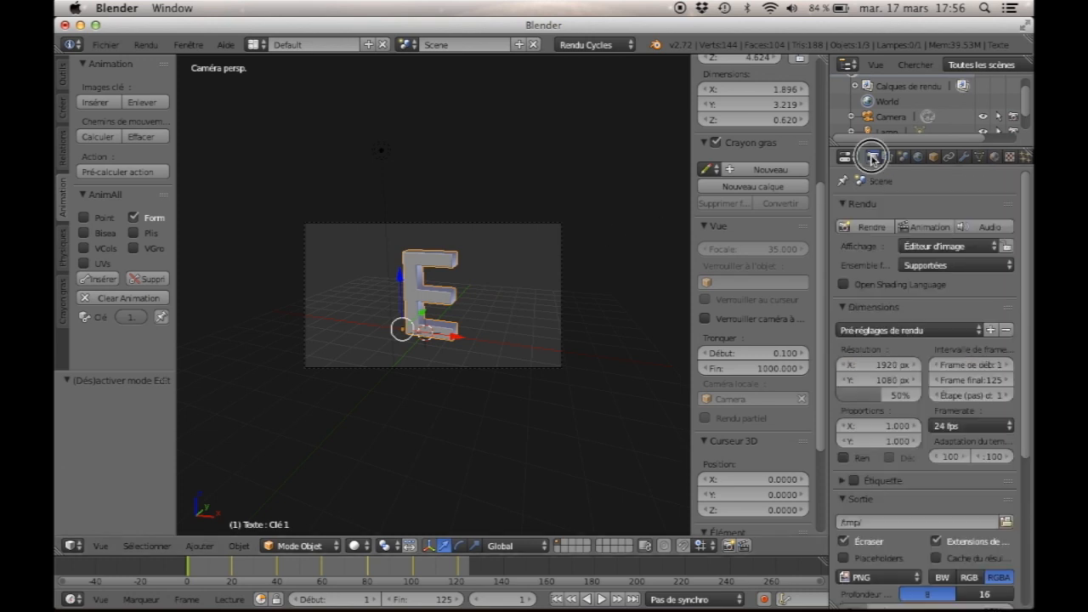
left_click(869, 228)
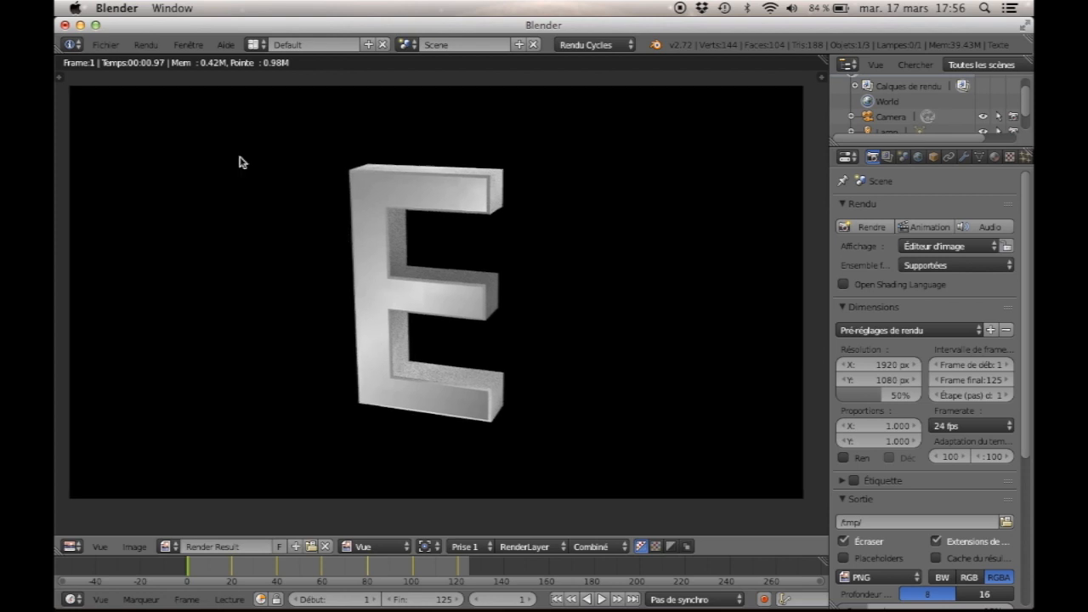
key("Escape")
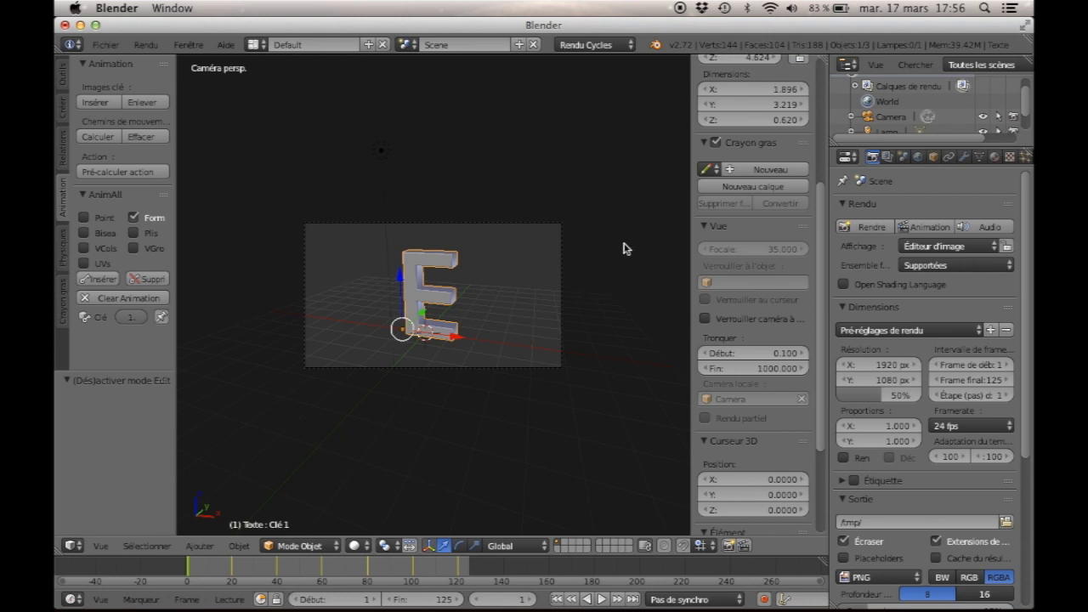
- Add a plane mesh as the ground under the E and scale it by 35
key("shift+a")
mouse_move(593, 186)
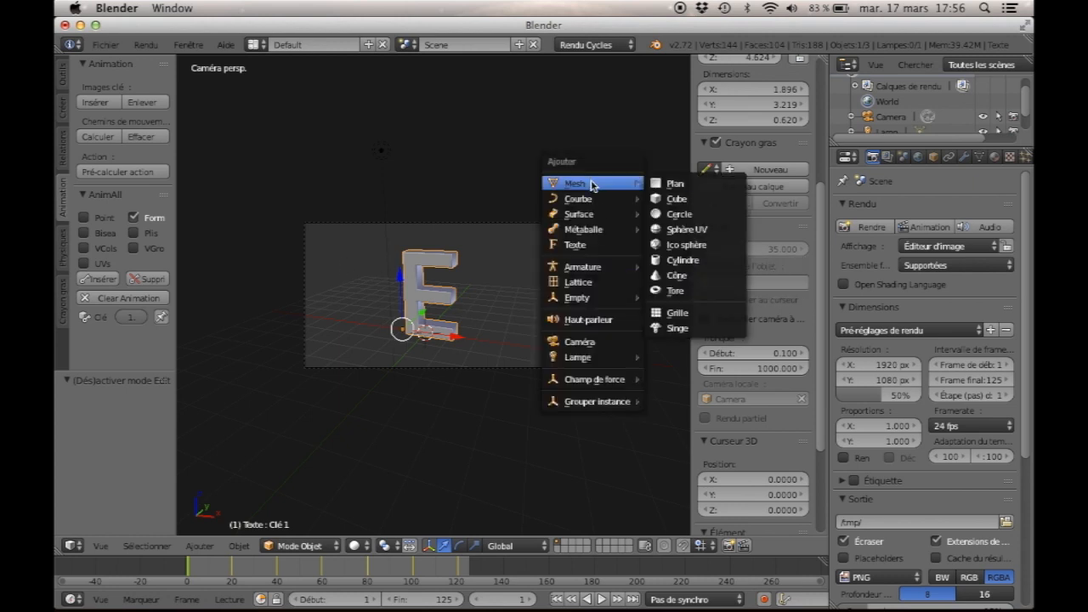
left_click(662, 182)
key("s")
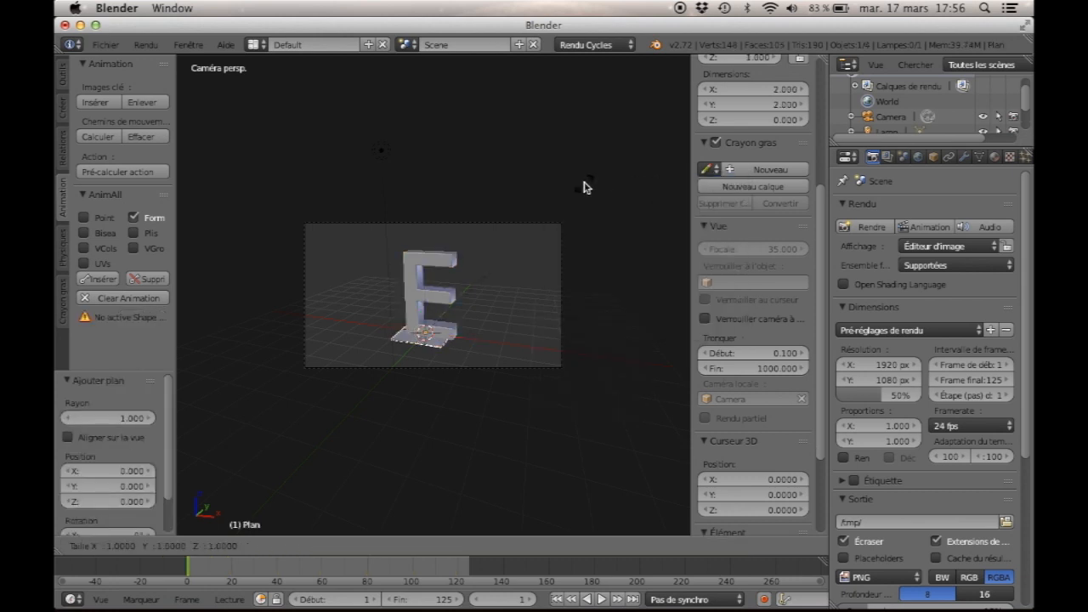
type("35")
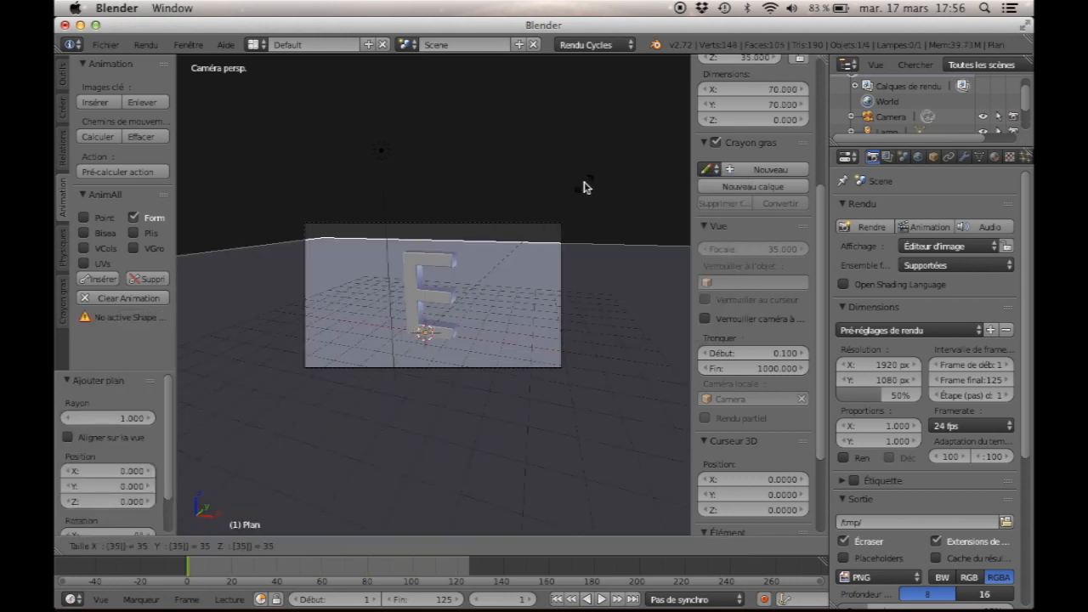
key("Return")
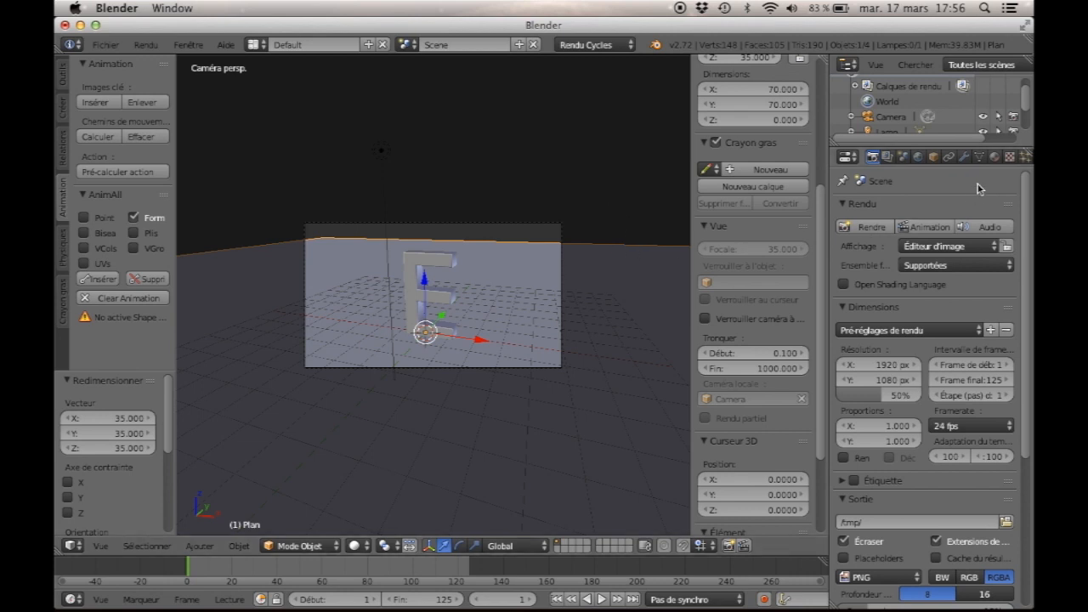
- Create a new material for the ground plane and set its surface to Add Shader (Ajouter shader)
left_click(994, 157)
left_click(895, 258)
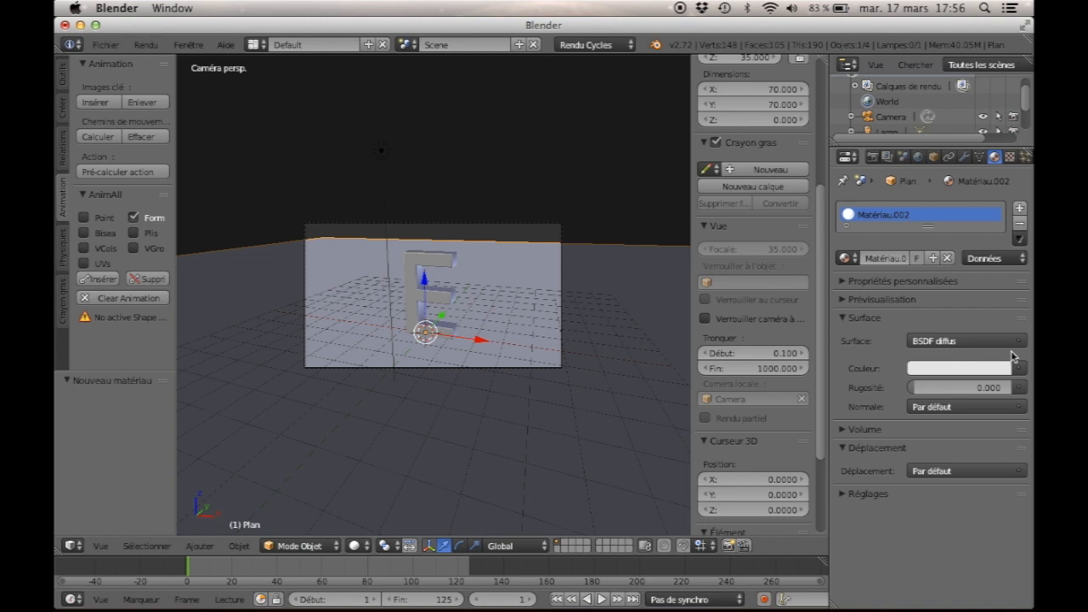
left_click(1017, 343)
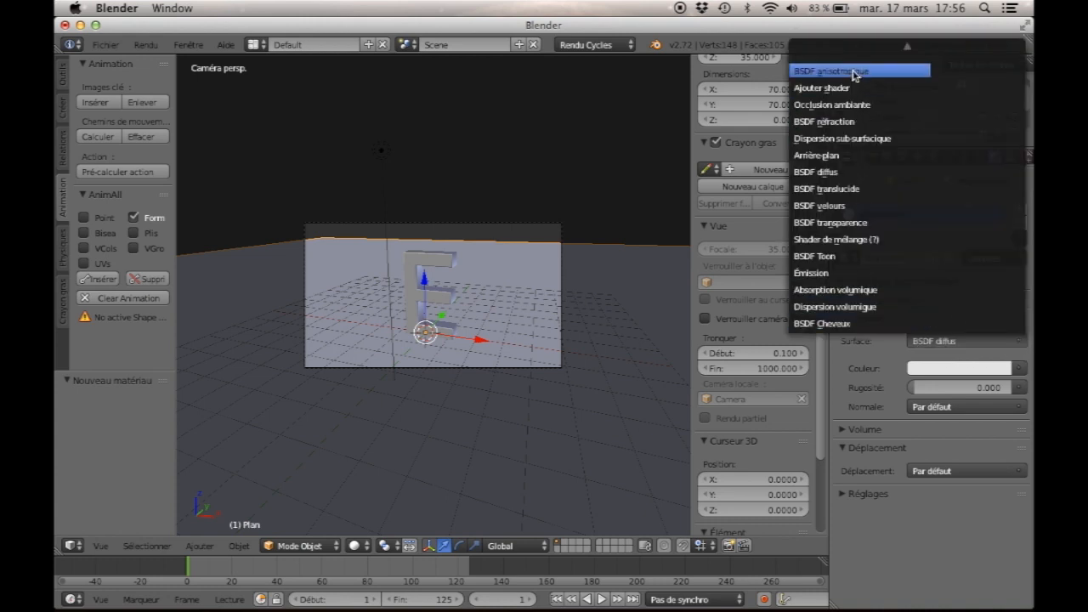
mouse_move(908, 46)
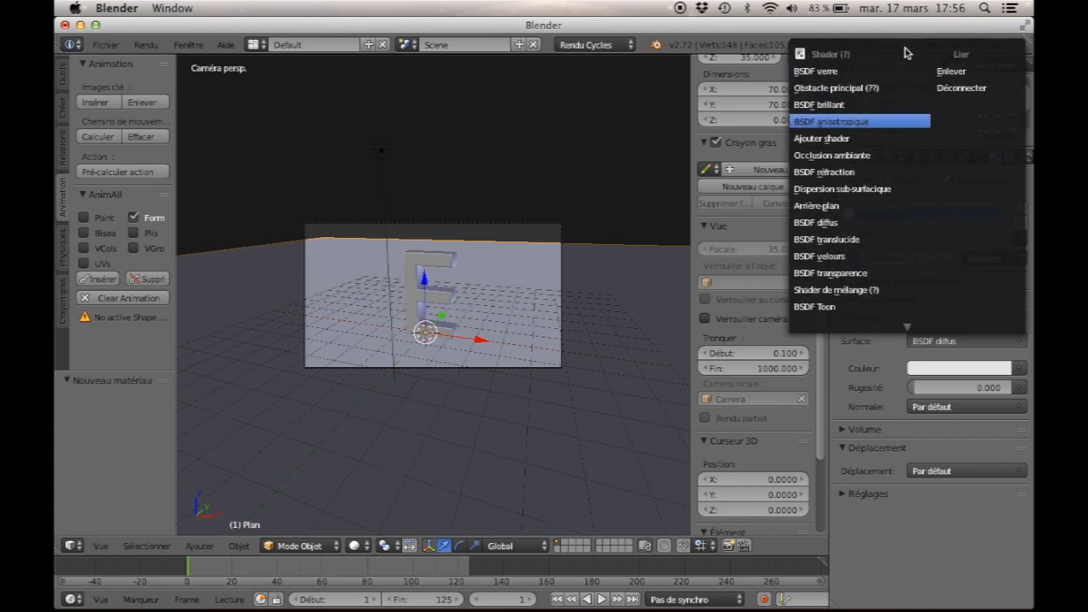
left_click(830, 138)
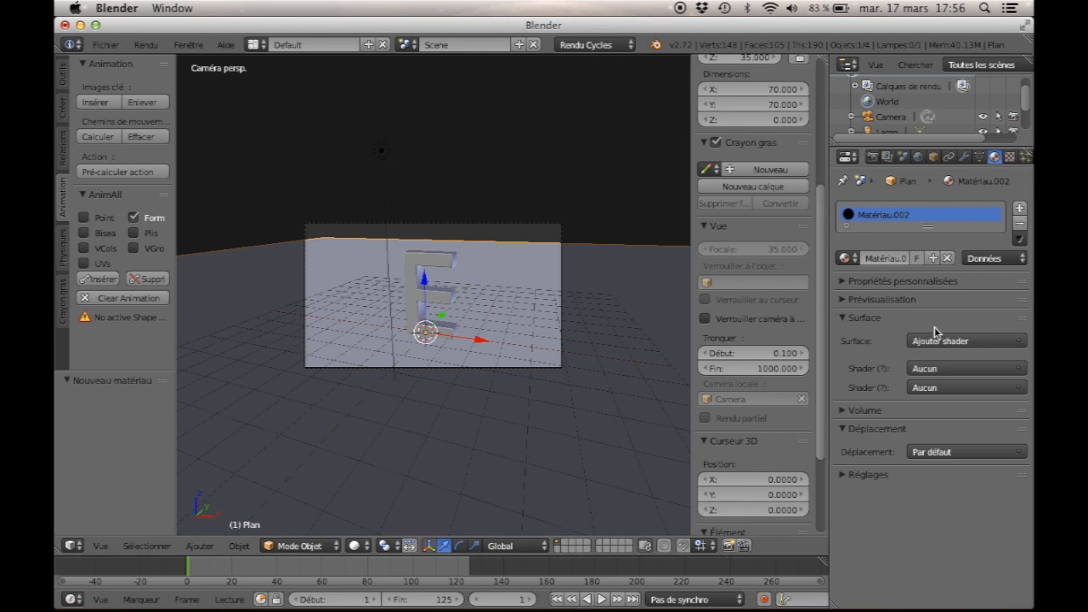
- Set the first shader of the plane's material to BSDF diffus with a black colour
left_click(969, 369)
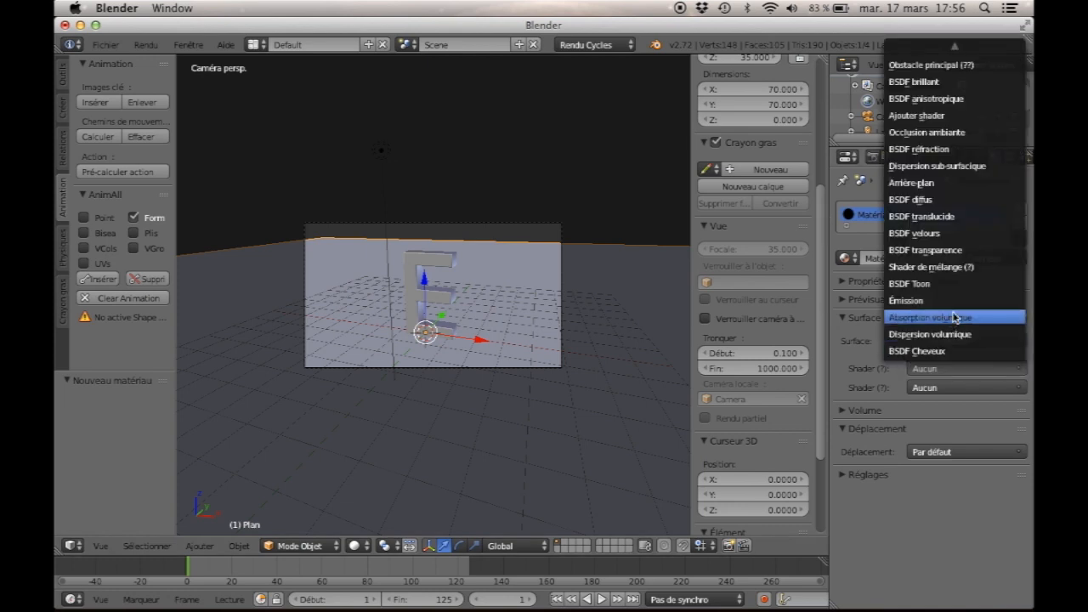
left_click(944, 200)
left_click(1006, 389)
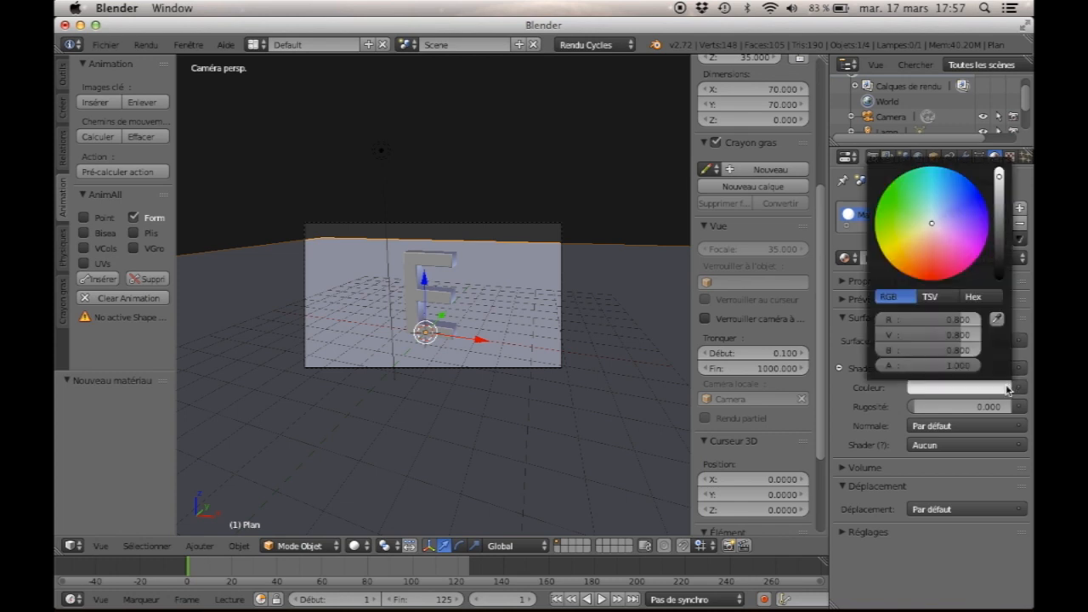
left_click_drag(1003, 187, 1000, 277)
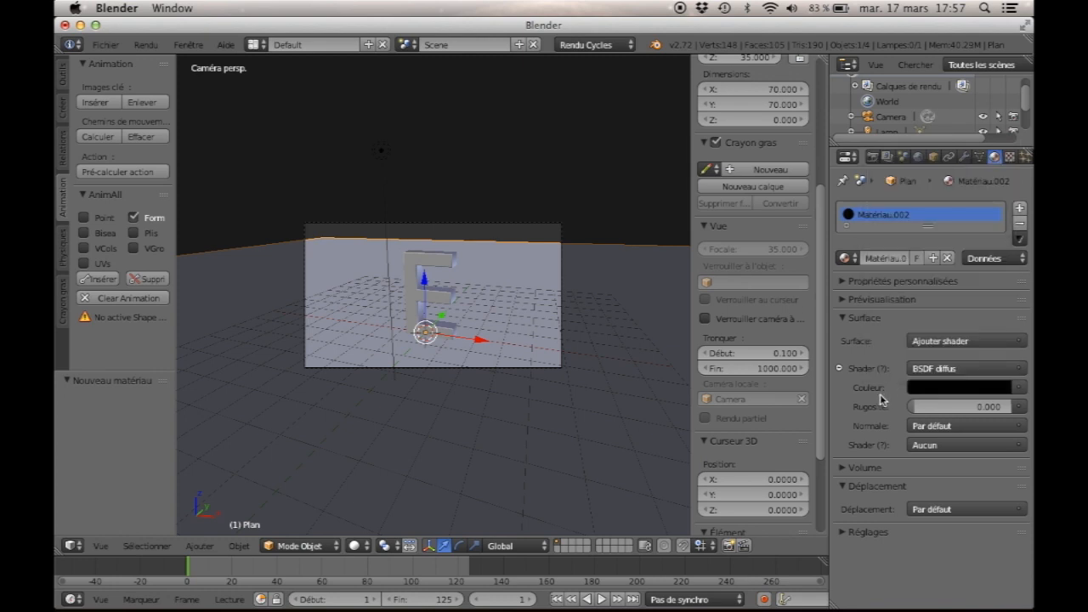
- Set the second shader of the plane's material to BSDF brillant and lower its roughness below 0.1
left_click(996, 445)
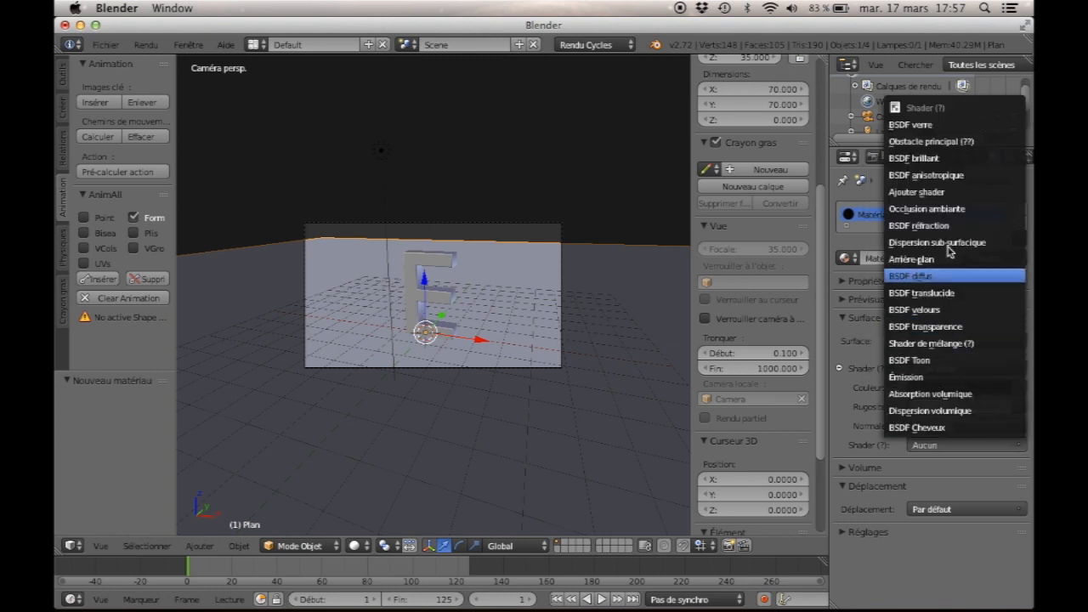
left_click(909, 159)
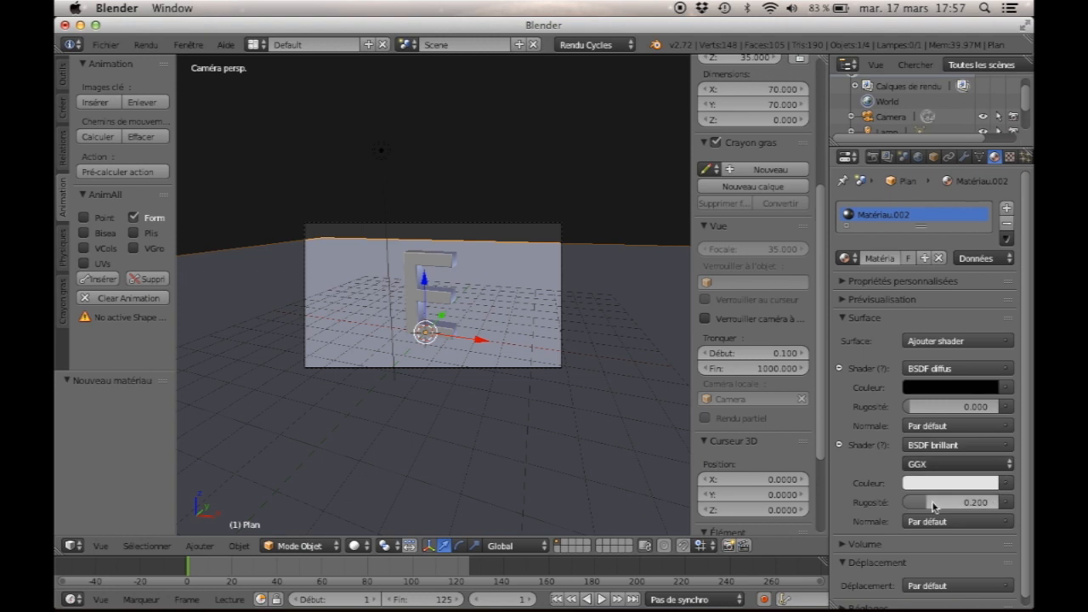
mouse_move(933, 507)
left_mouse_down()
mouse_move(908, 507)
mouse_move(935, 503)
left_mouse_up()
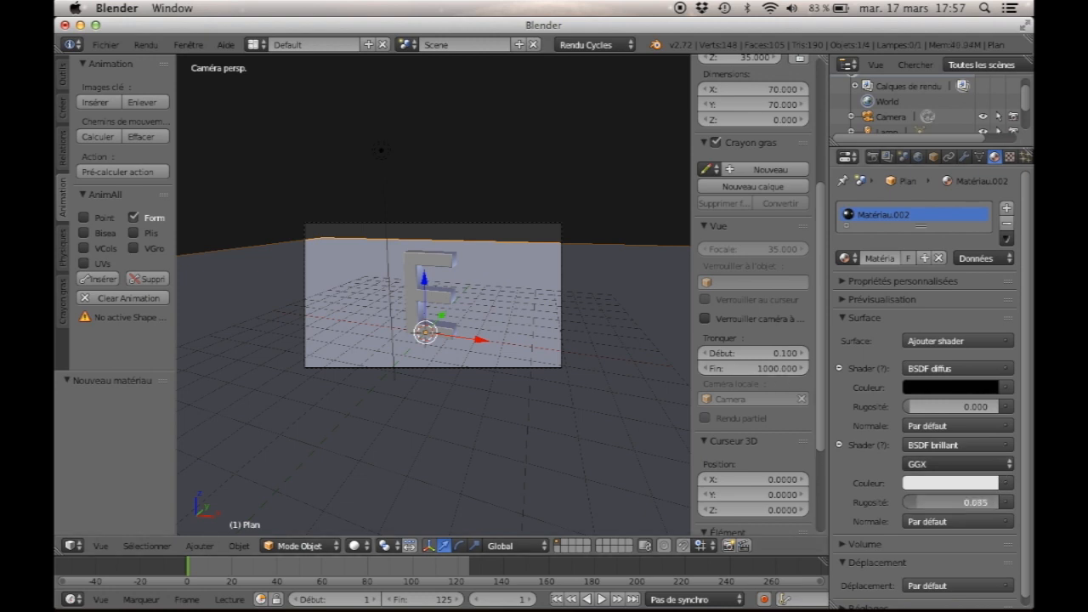
- Render the current frame to check the E's reflection on the ground plane, and return to the 3D view
left_click(873, 156)
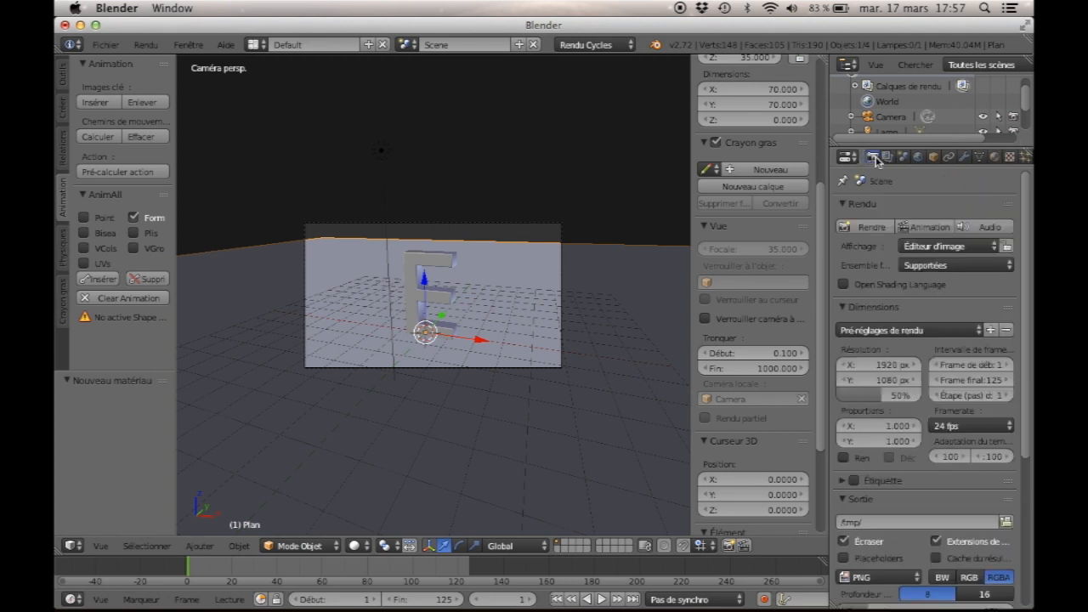
left_click(870, 227)
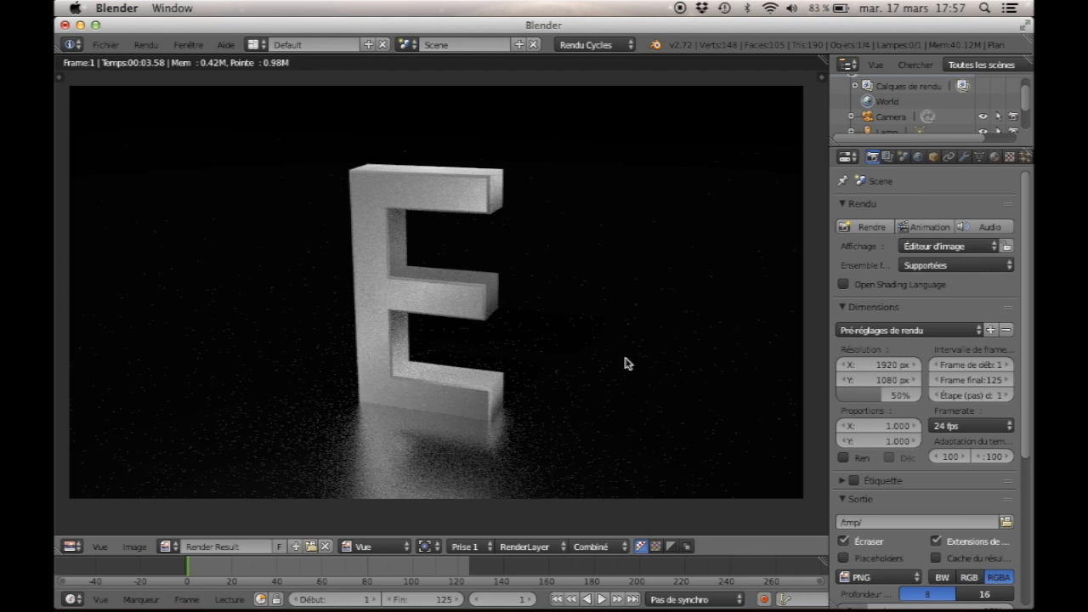
key("Escape")
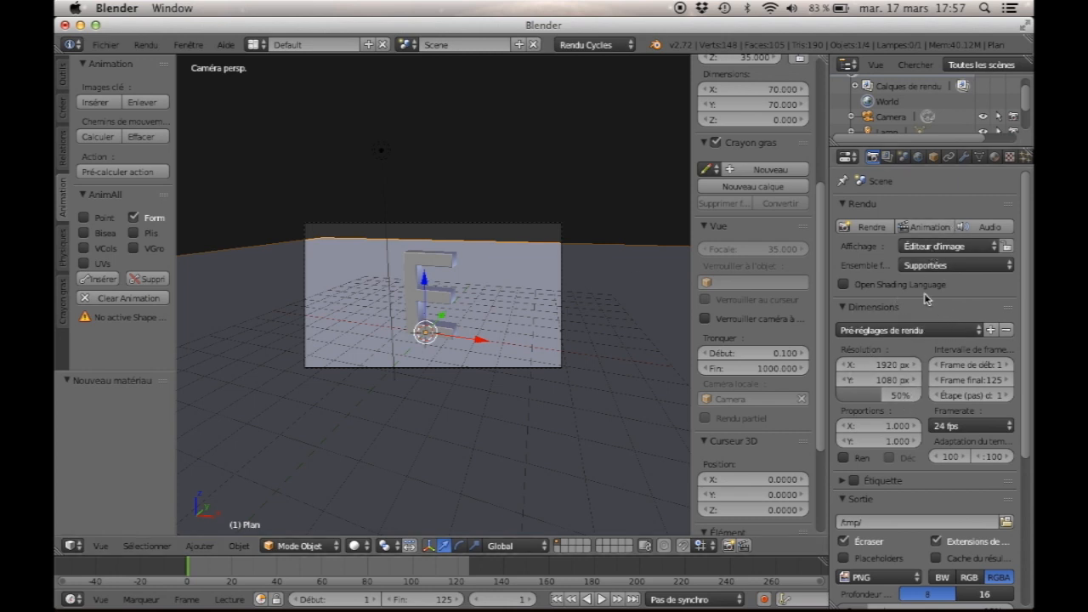
- Set the render output to the Movies/Mes vidéos/Blender rendu/Texte replié folder with the file name C
scroll(935, 322, "down", 1)
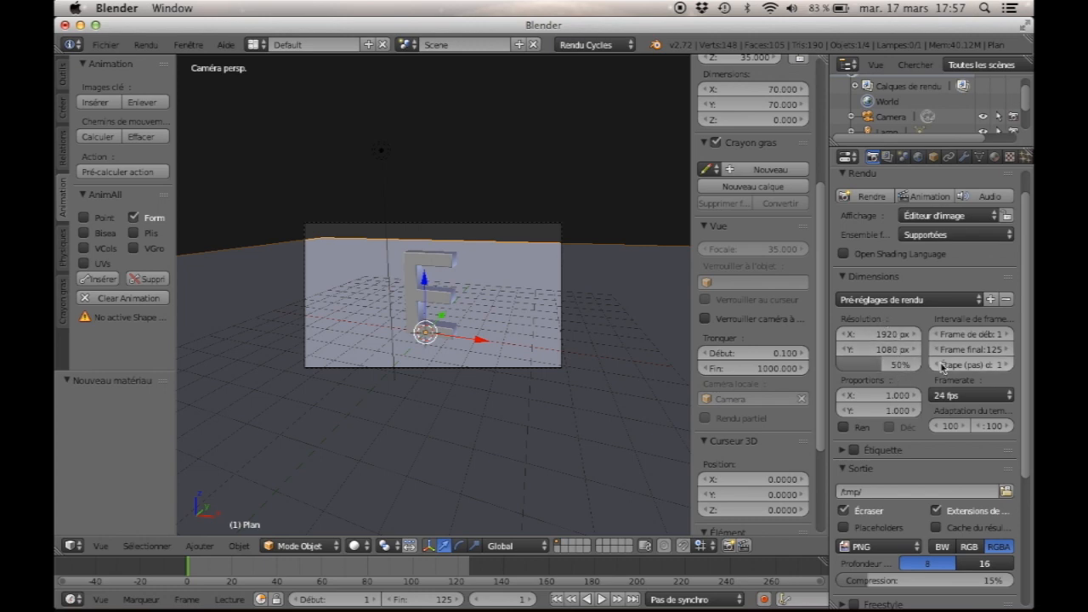
scroll(906, 342, "down", 5)
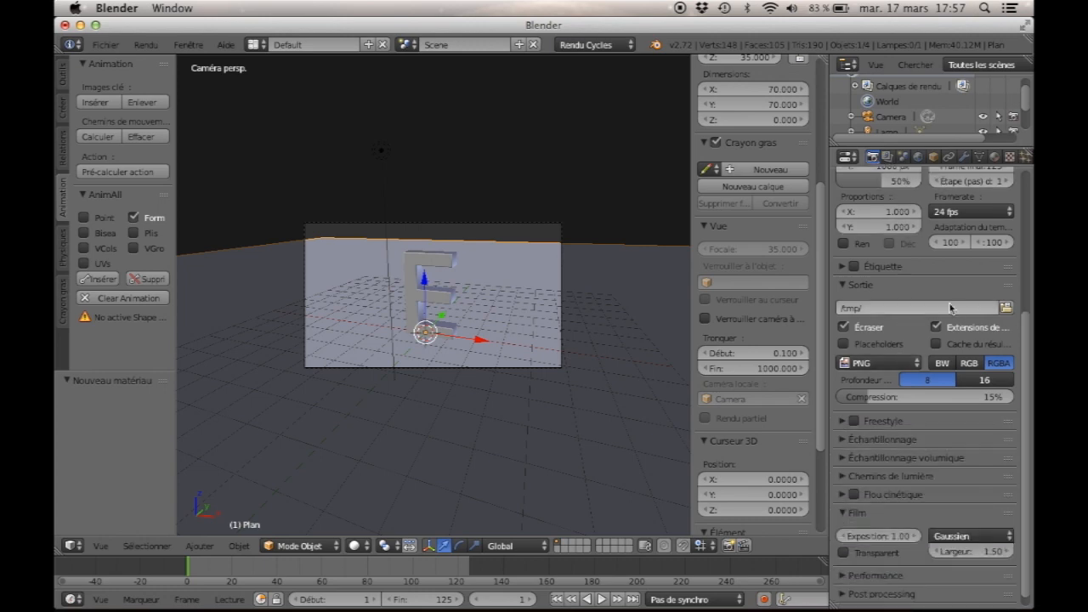
left_click(1006, 307)
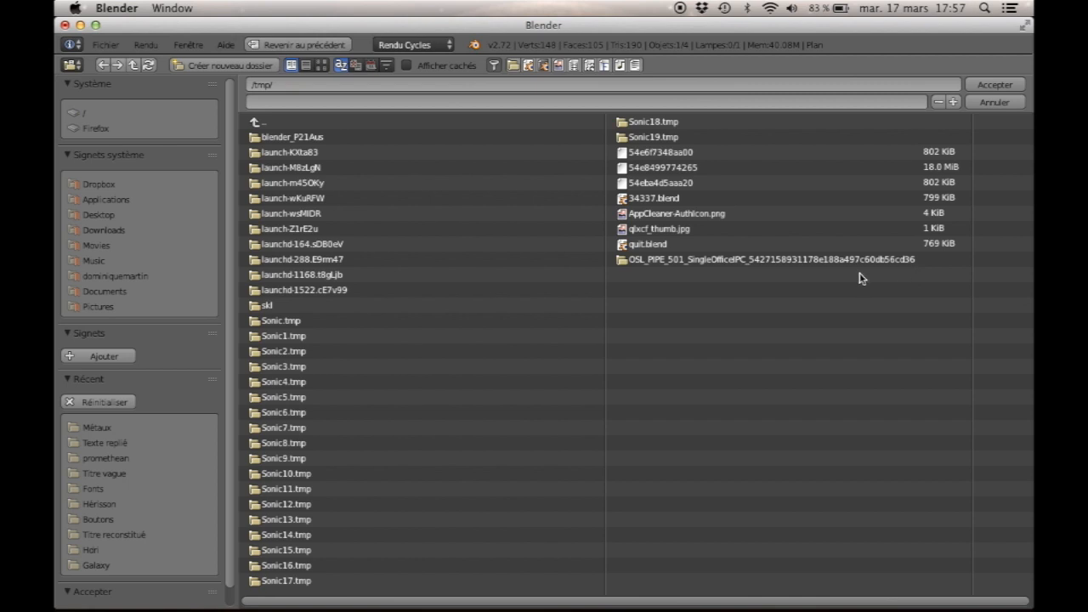
left_click(131, 245)
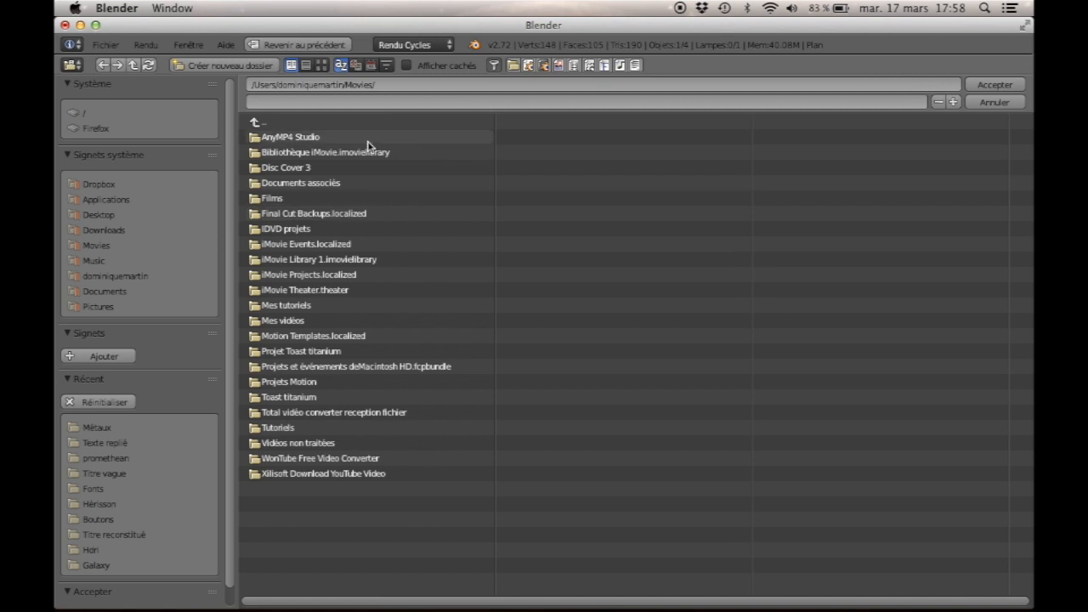
left_click(365, 320)
left_click(302, 137)
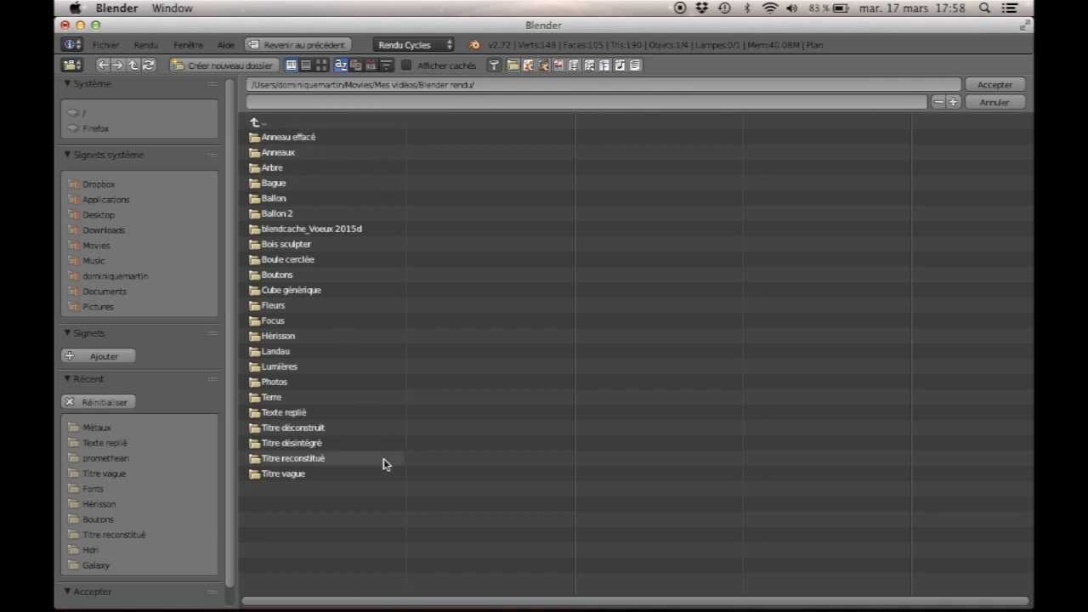
left_click(332, 413)
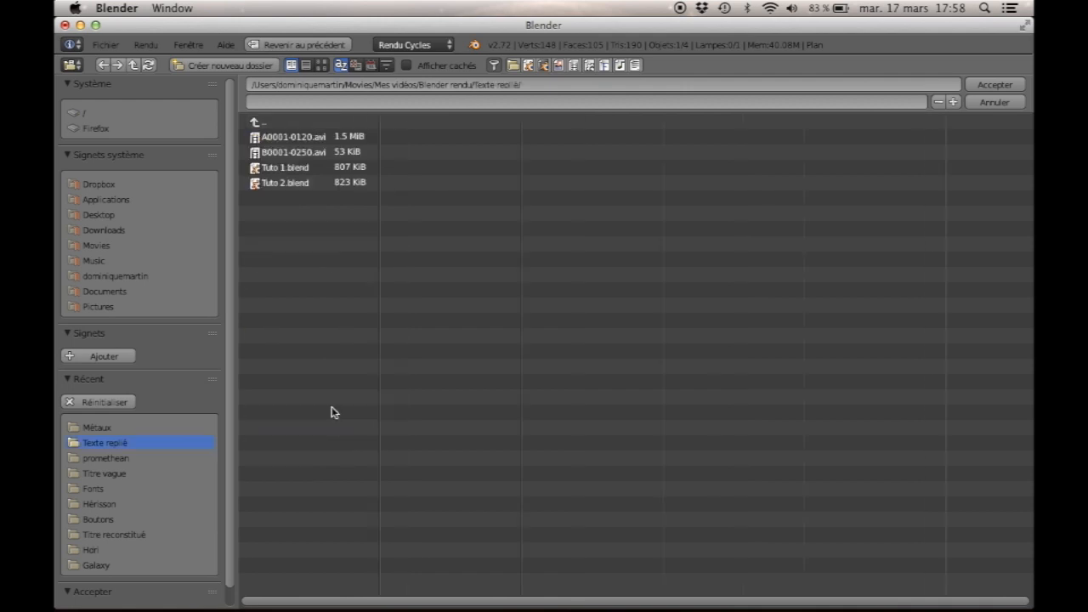
left_click(330, 103)
type("C")
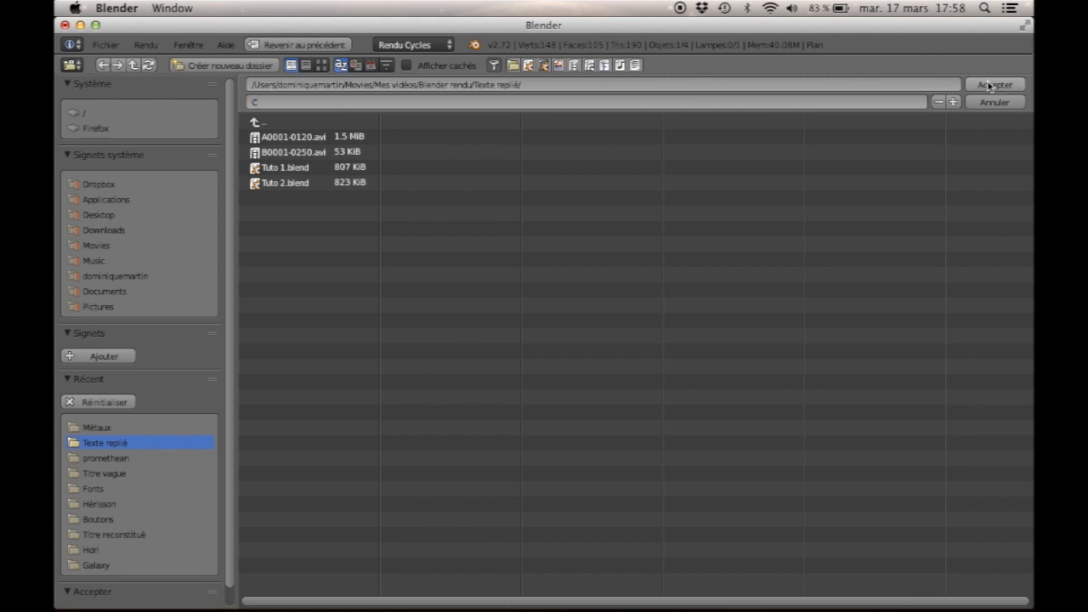
left_click(986, 84)
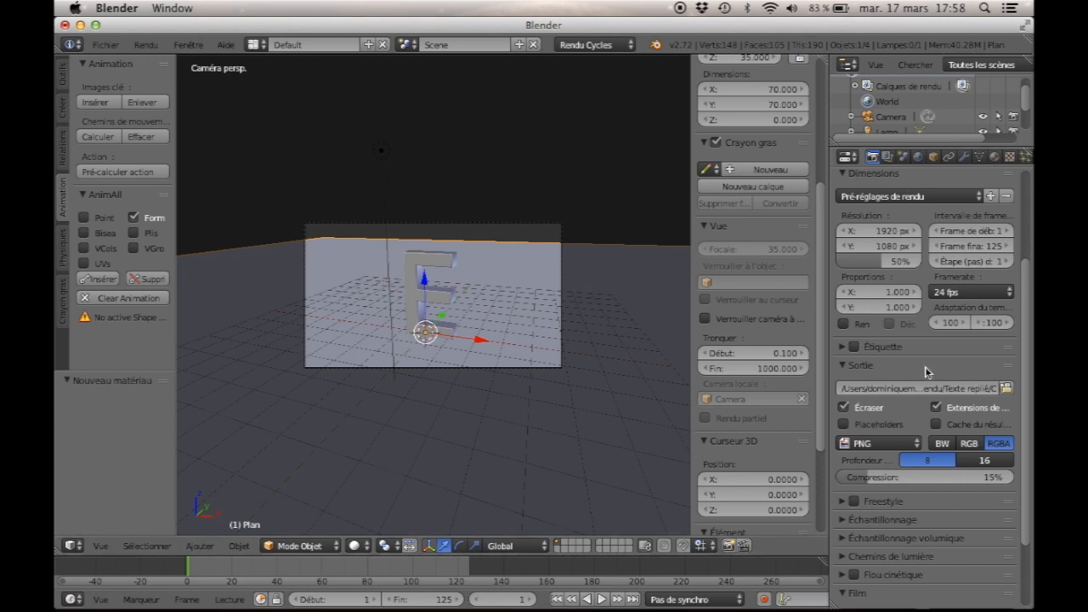
- Set the render samples to 50 and the output file format to AVI JPEG
scroll(950, 456, "down", 3)
left_click(845, 430)
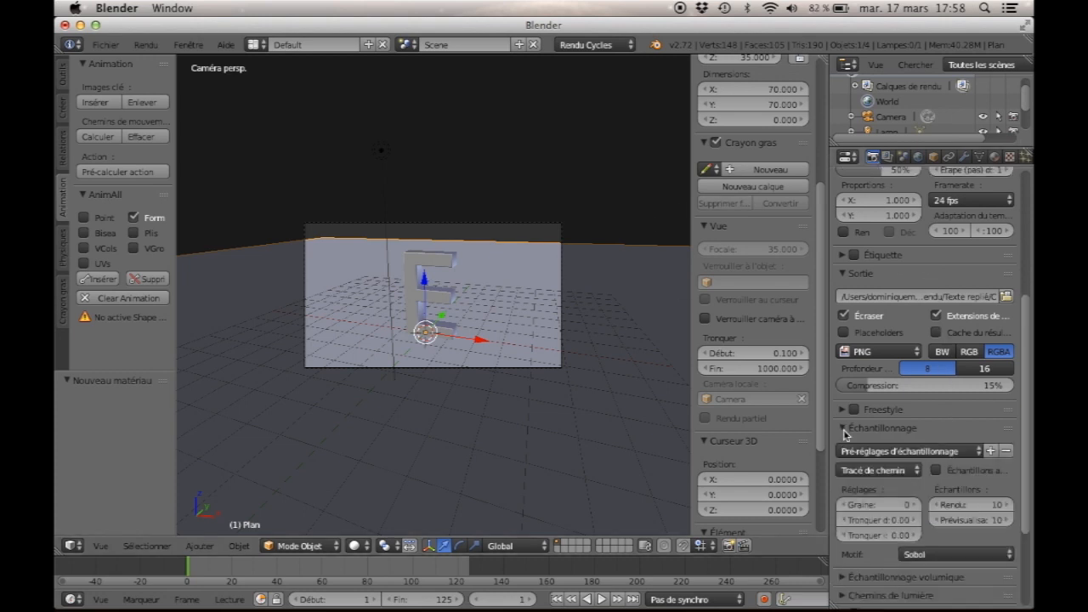
left_click(963, 505)
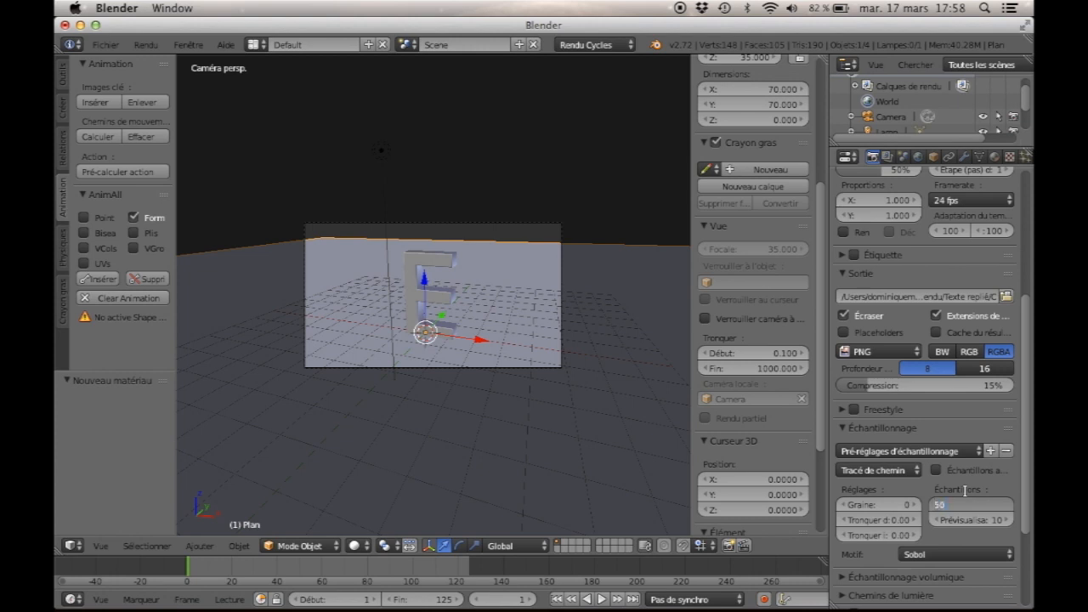
key("Return")
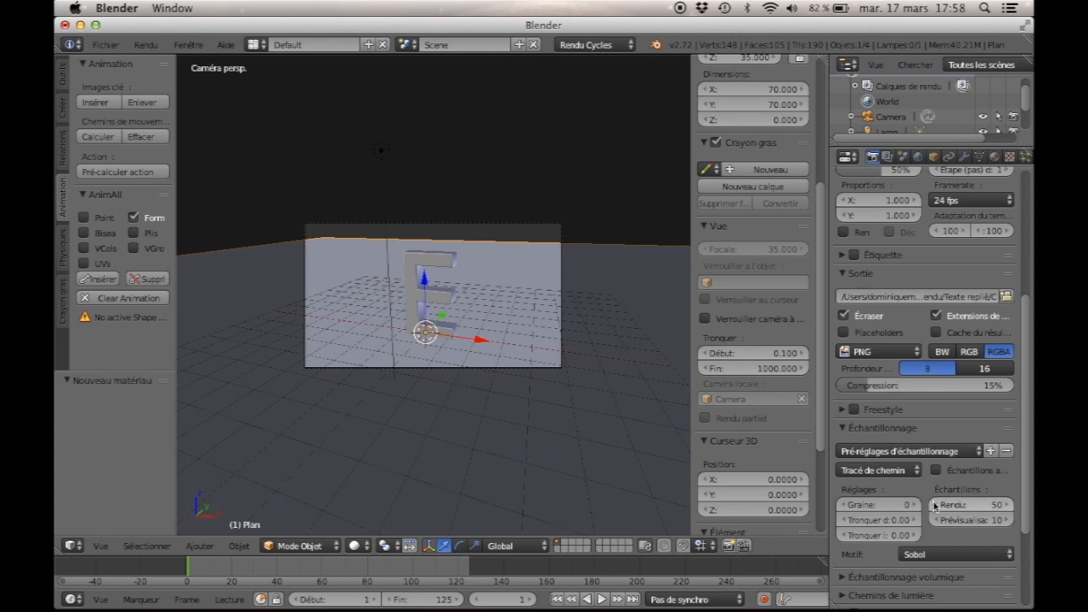
left_click(916, 351)
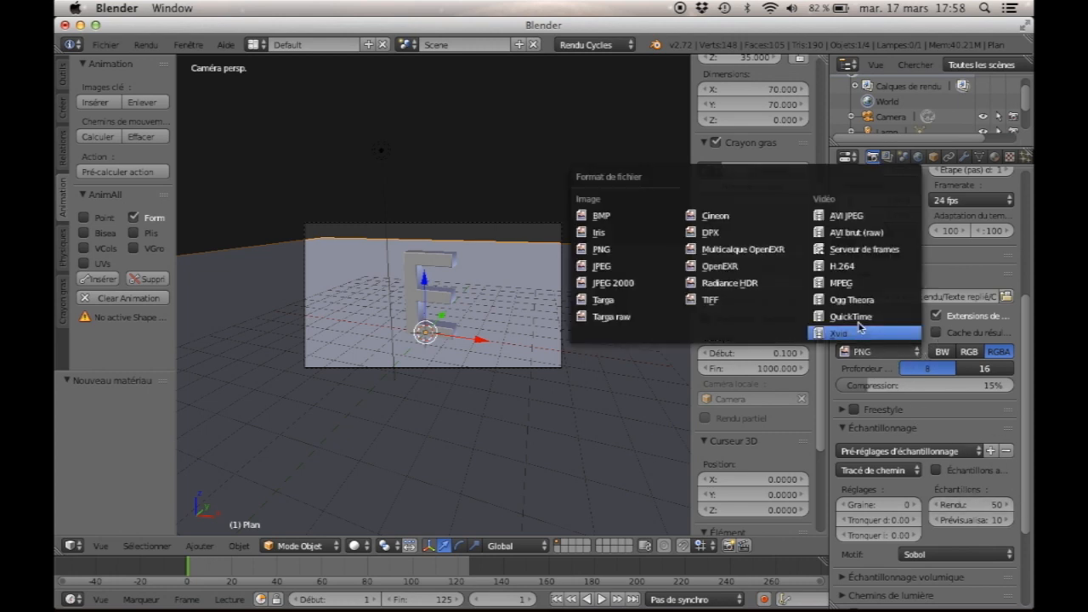
left_click(863, 216)
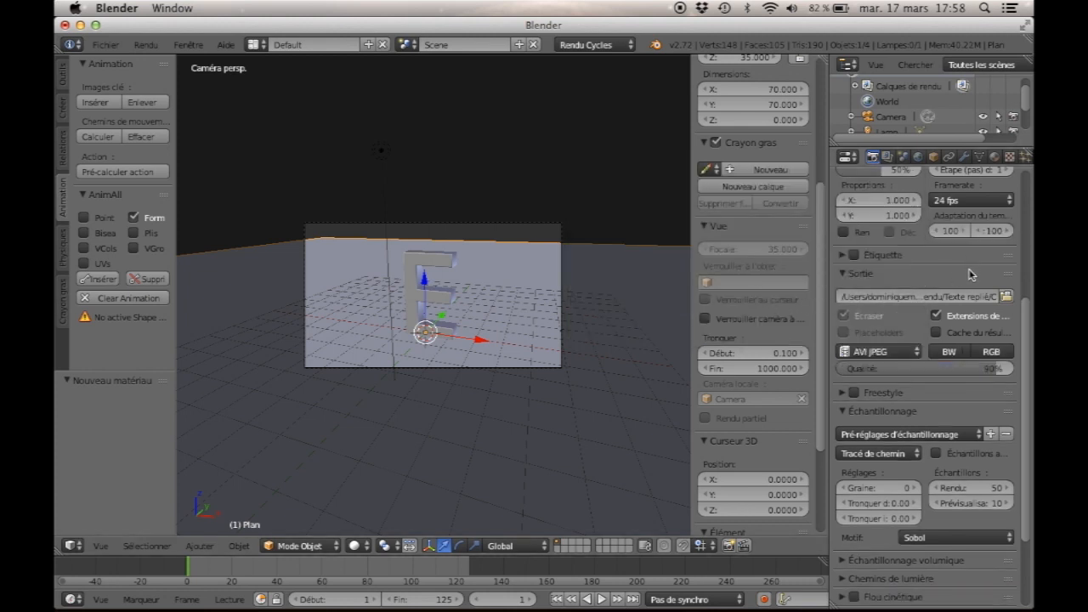
- Render the animation to the output file and stop the rendering at frame 121
scroll(972, 270, "up", 6)
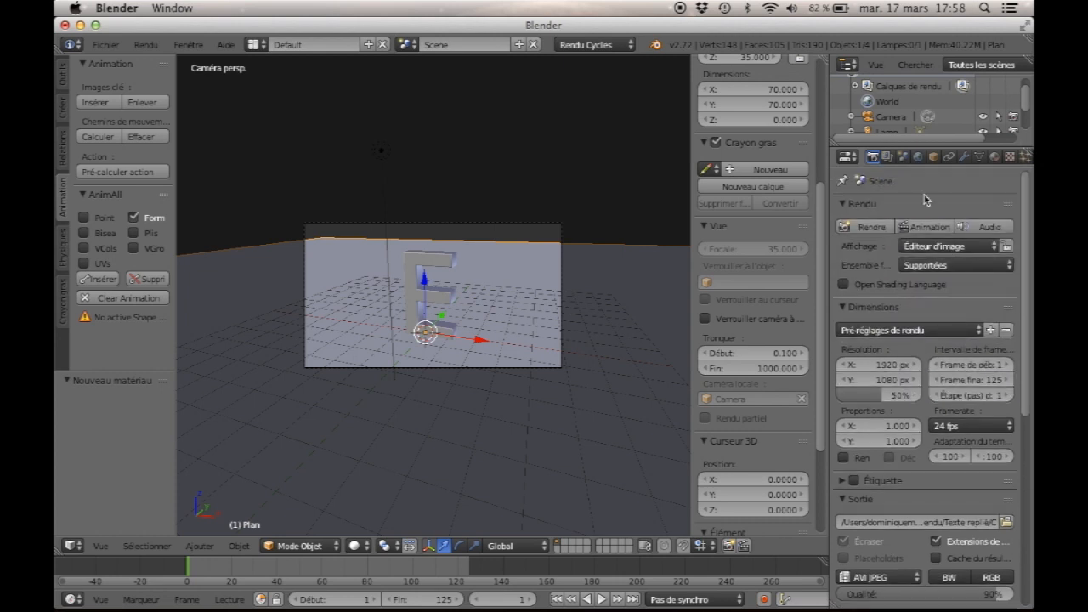
left_click(928, 225)
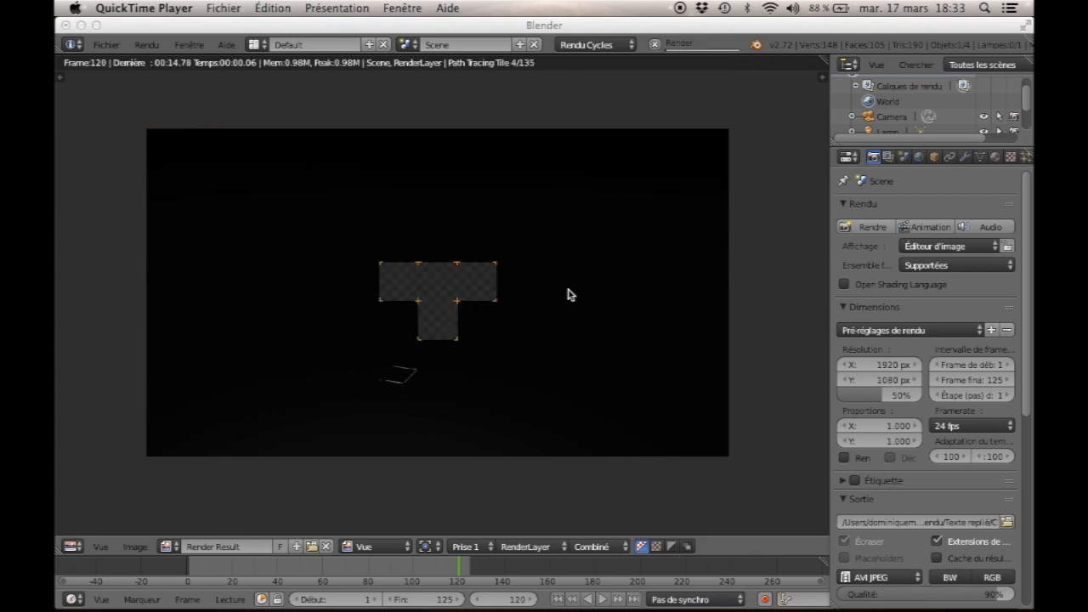
left_click(194, 26)
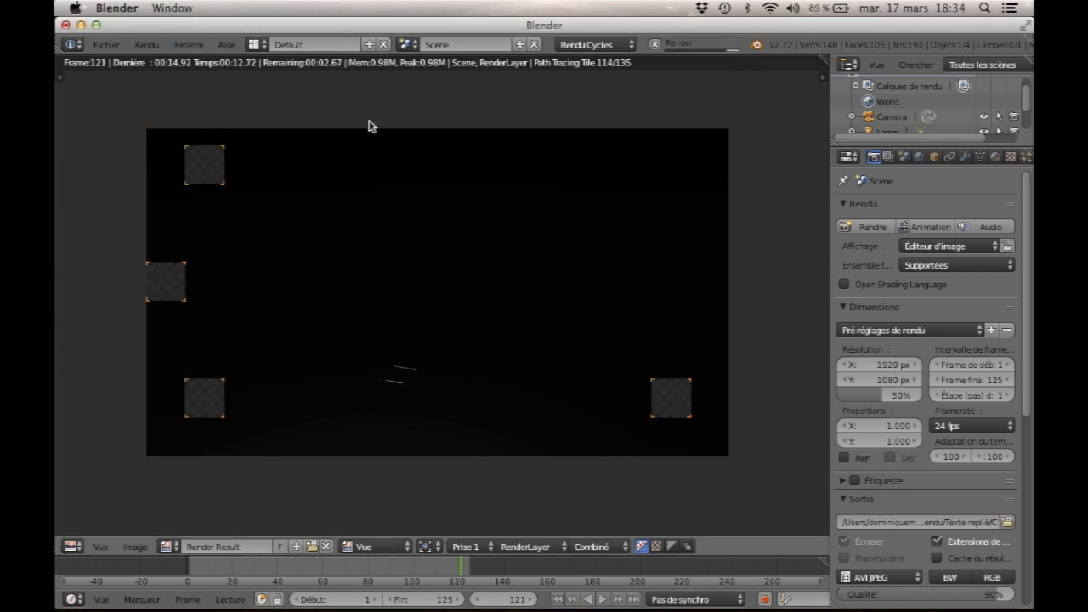
key("Escape")
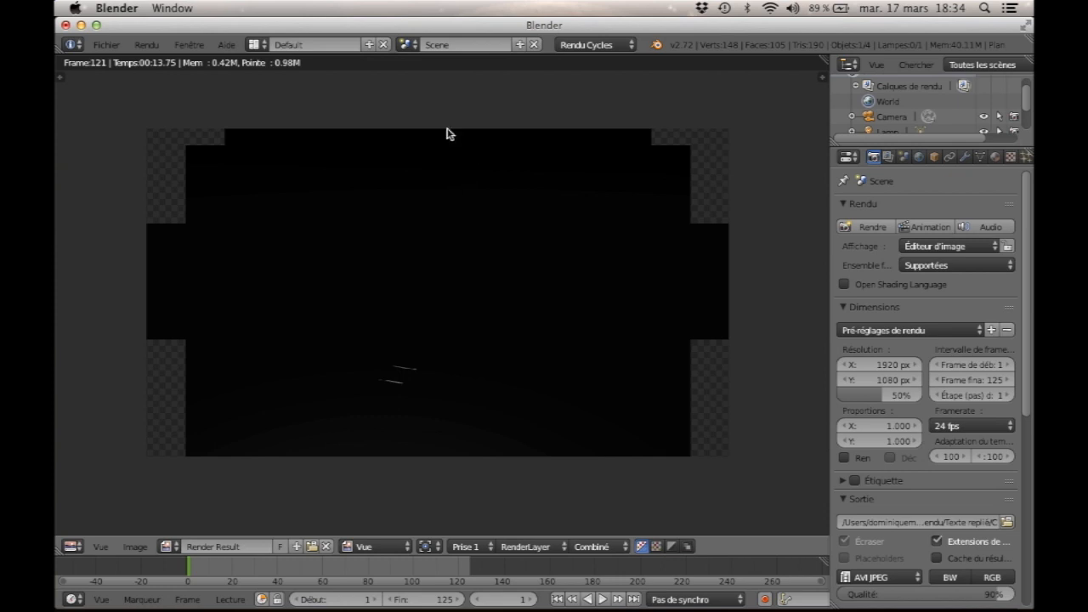
- Play the rendered animation, minimise the main Blender window, and move the playback window up to show the whole picture
left_click(146, 45)
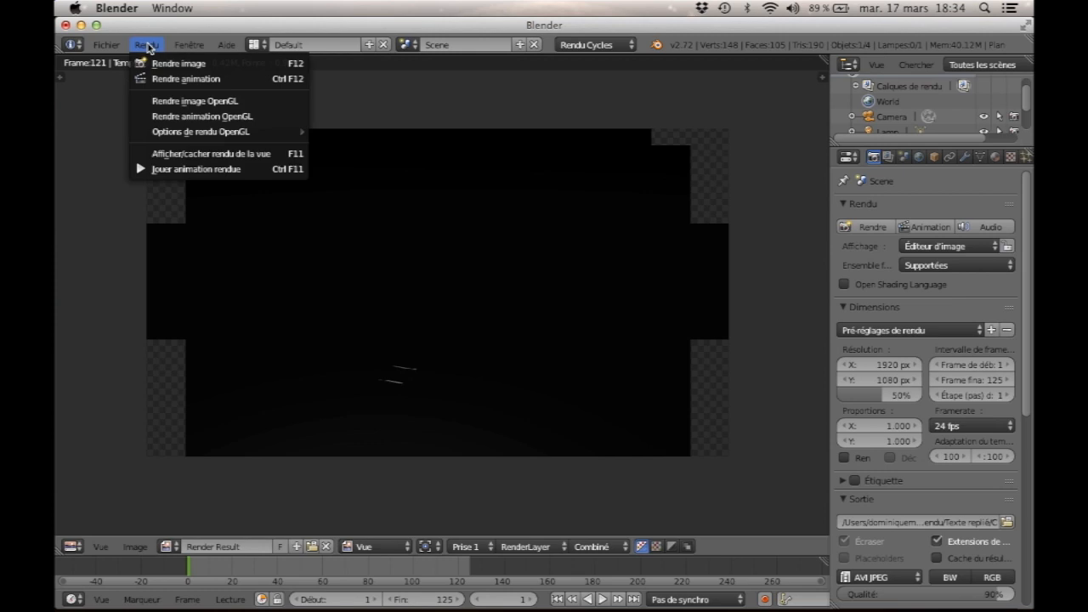
left_click(227, 169)
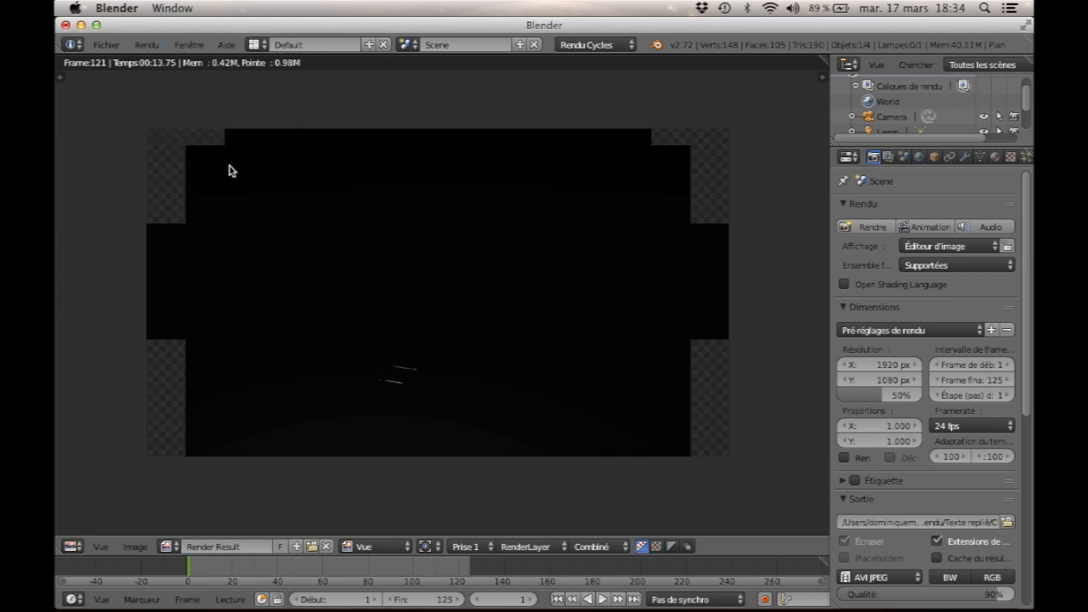
left_click(82, 26)
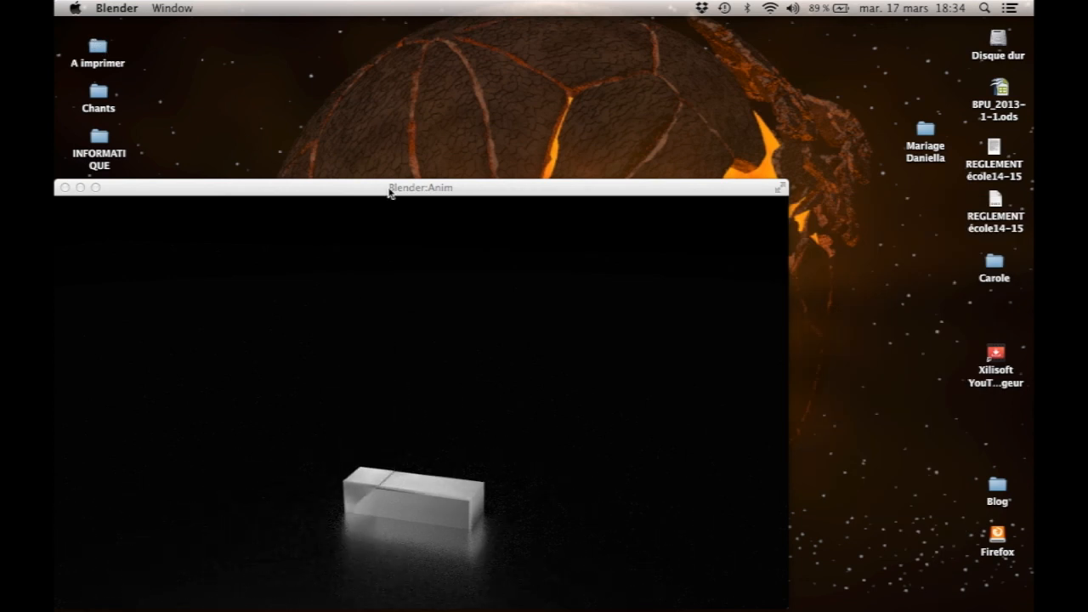
left_click_drag(388, 192, 474, 69)
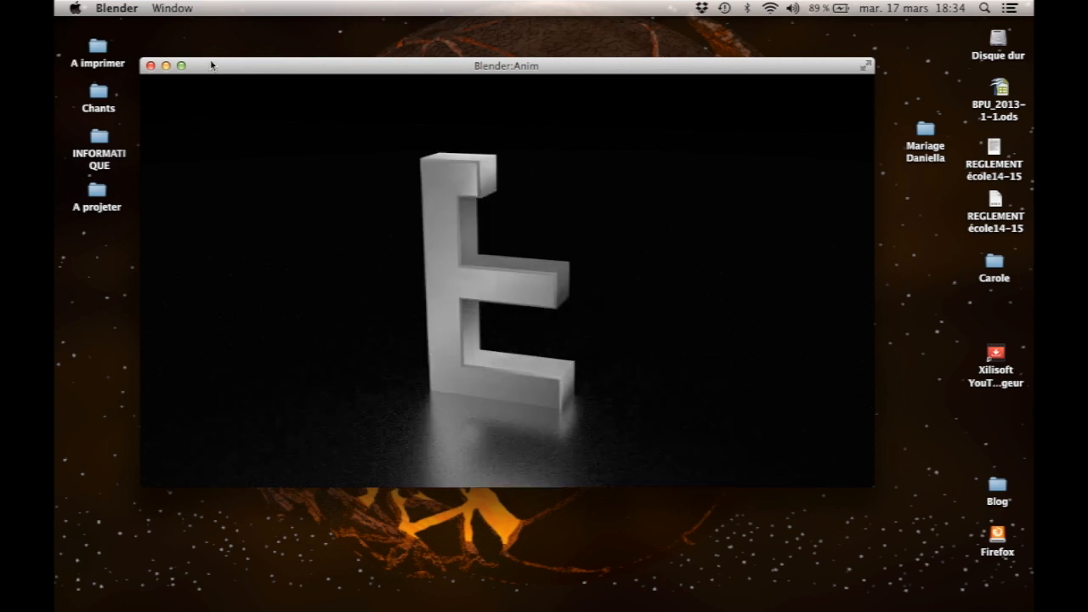
- Close the animation playback window and restore the minimised Blender window
left_click(150, 67)
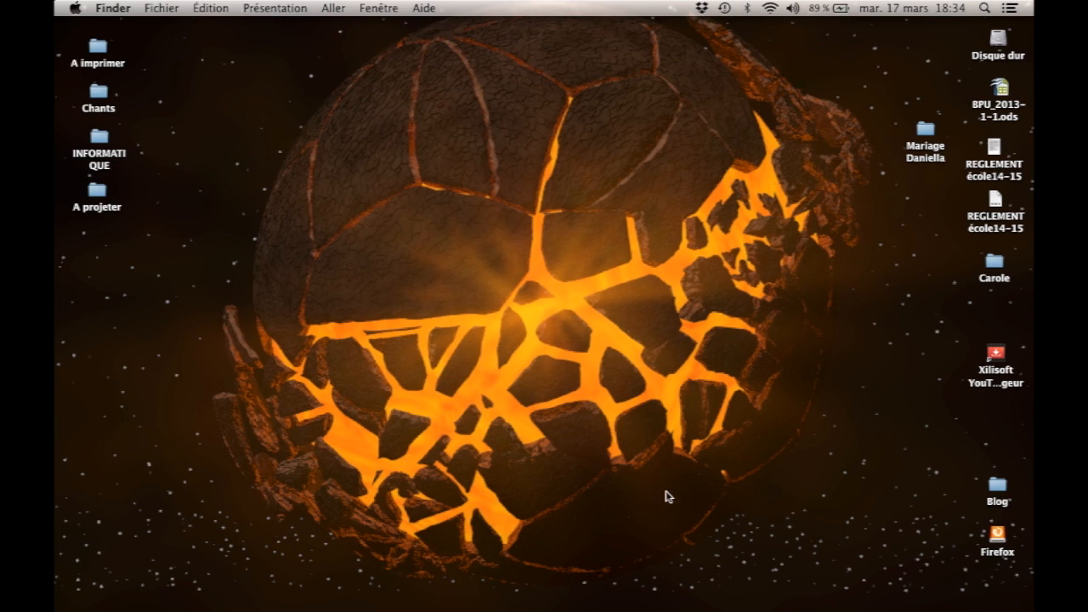
mouse_move(720, 610)
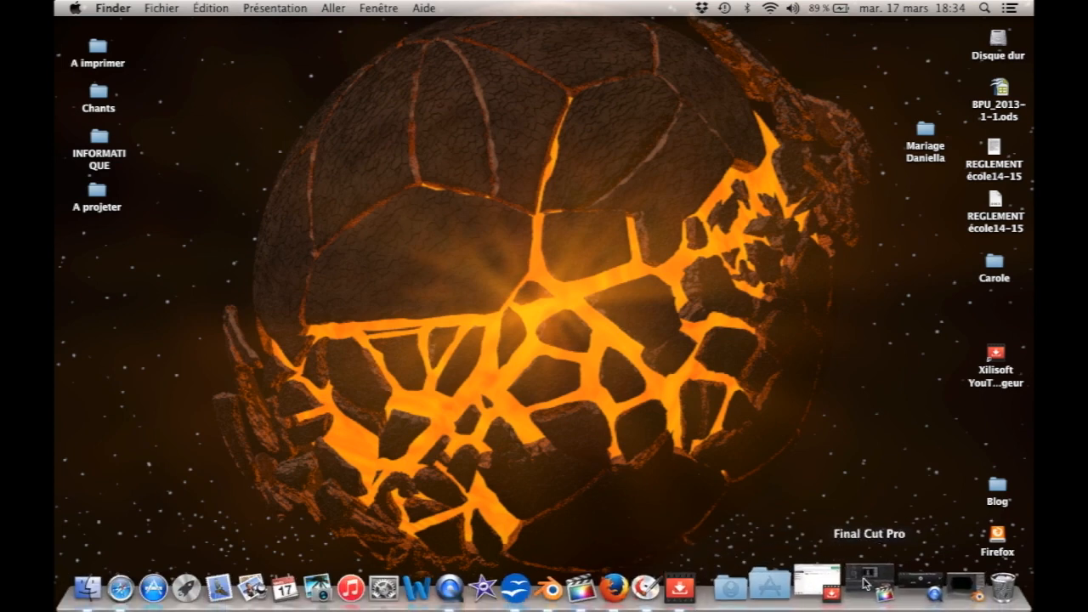
left_click(917, 581)
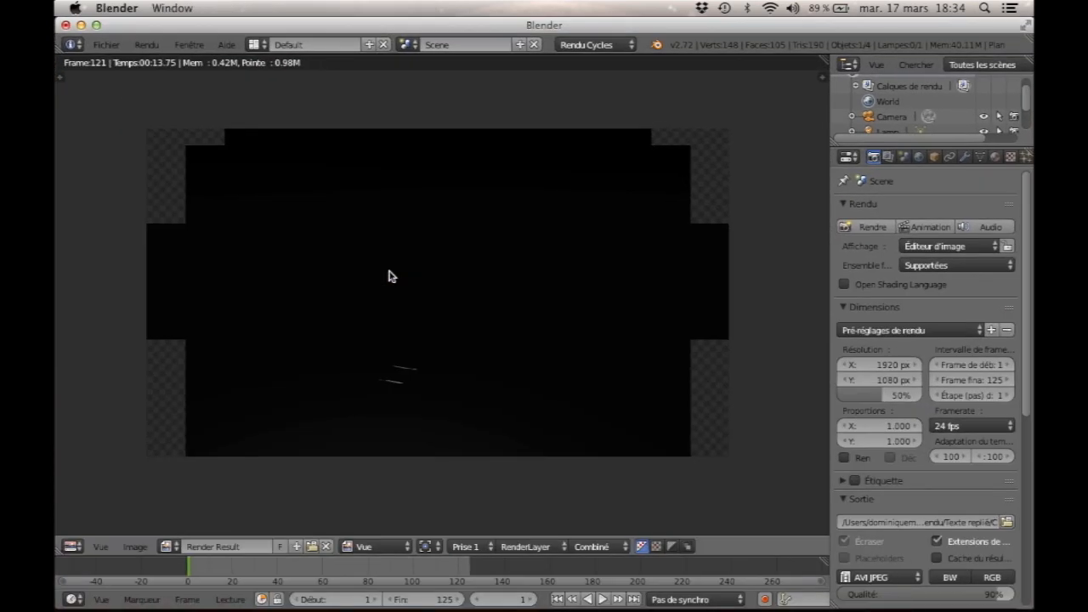